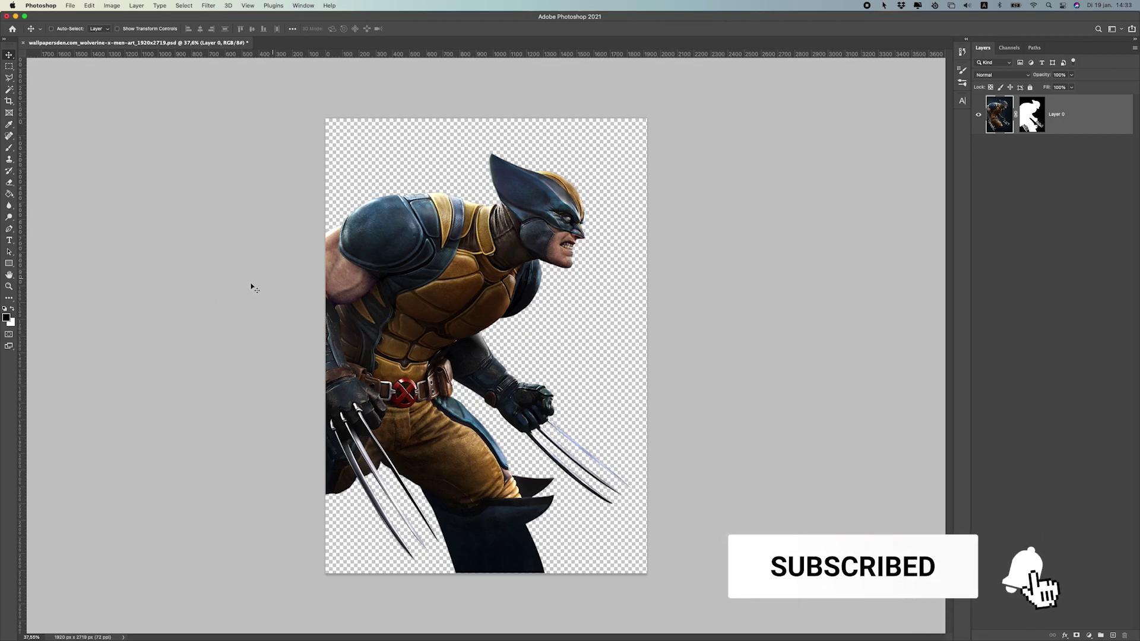
# Step: Convert the masked Wolverine layer to a smart object and create a new 2160 x 2700 px document at 72 ppi
pyautogui.rightClick(977, 122)
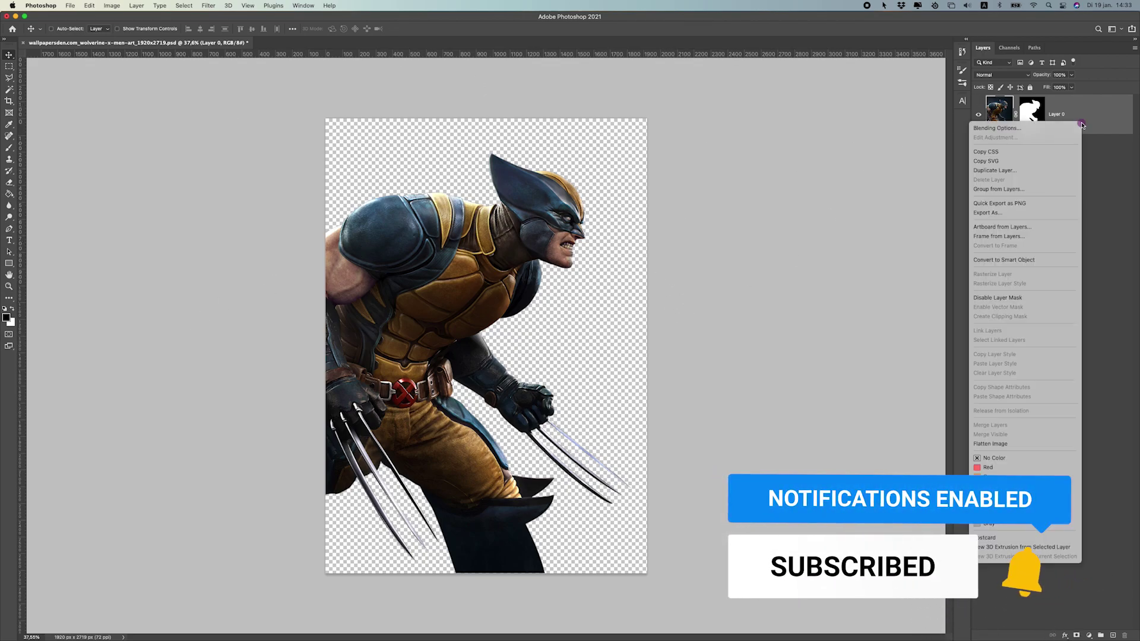
pyautogui.click(1033, 262)
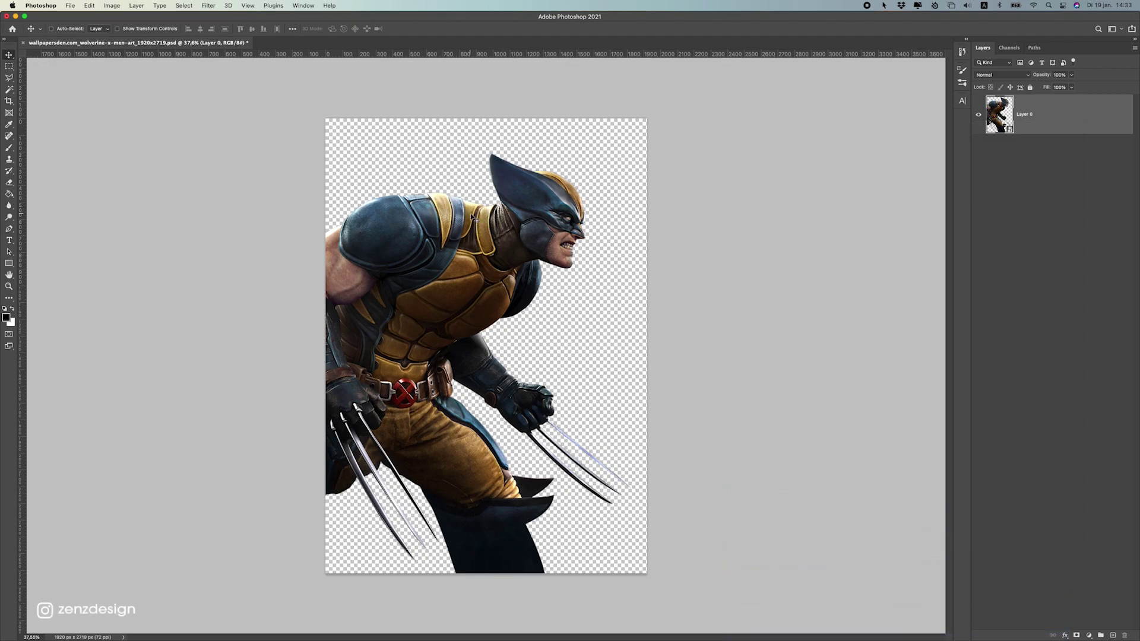
pyautogui.press('super+n')
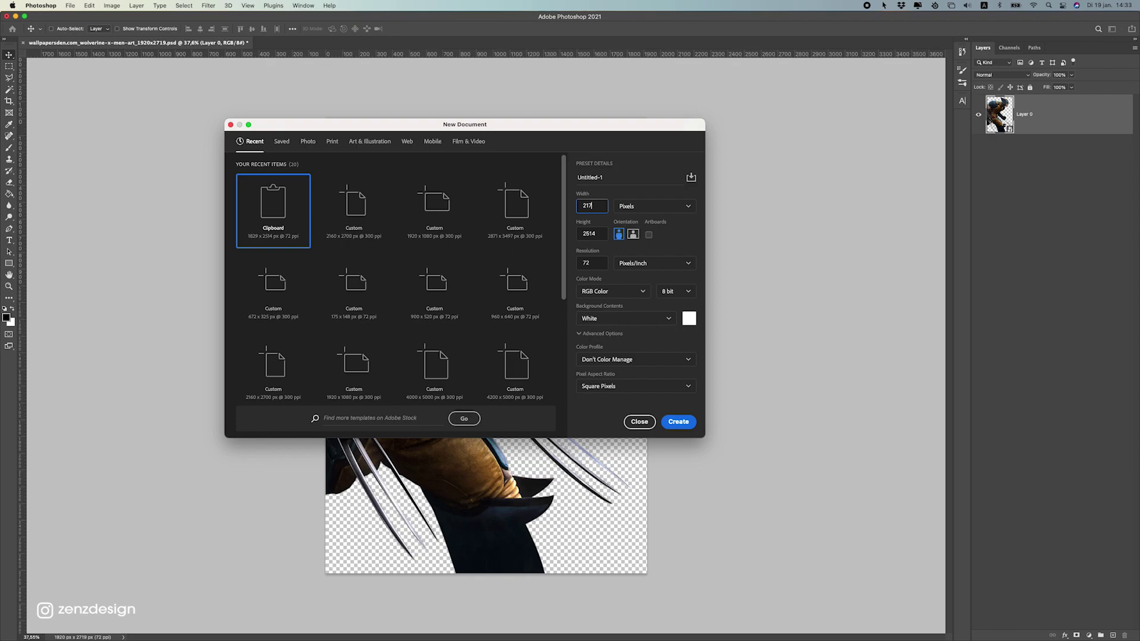
pyautogui.press('Tab')
pyautogui.press('Return')
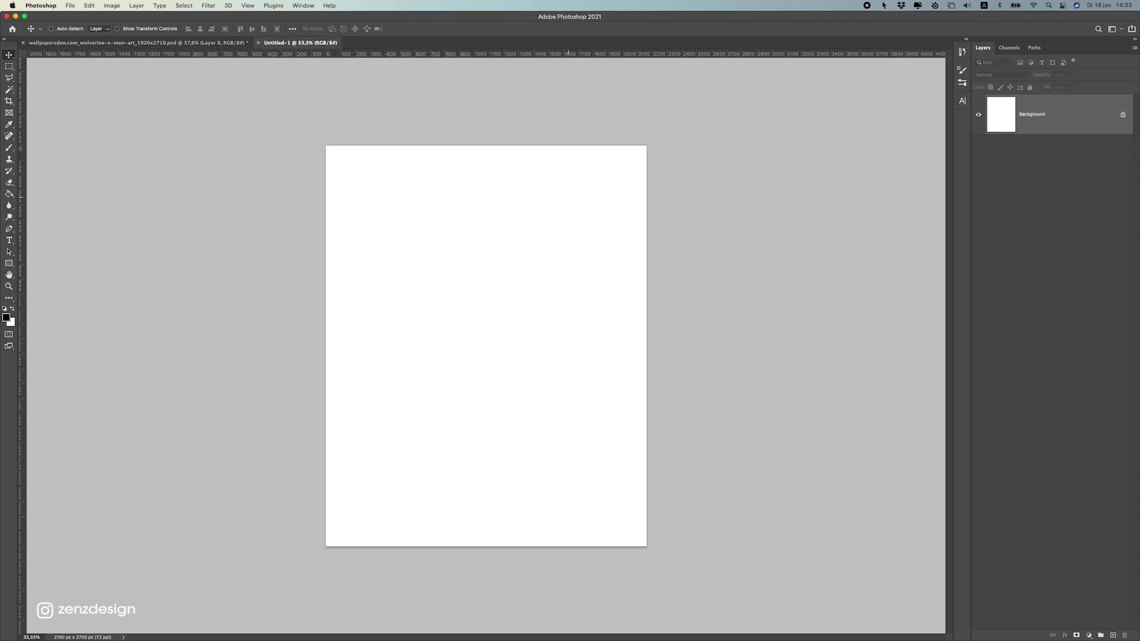
# Step: Bring the Wolverine cut-out into the new document and scale it down slightly, keeping it against the canvas's left and bottom edges
pyautogui.click(137, 43)
pyautogui.moveTo(475, 223); pyautogui.dragTo(465, 314)
pyautogui.hotkey('ctrl', 't')
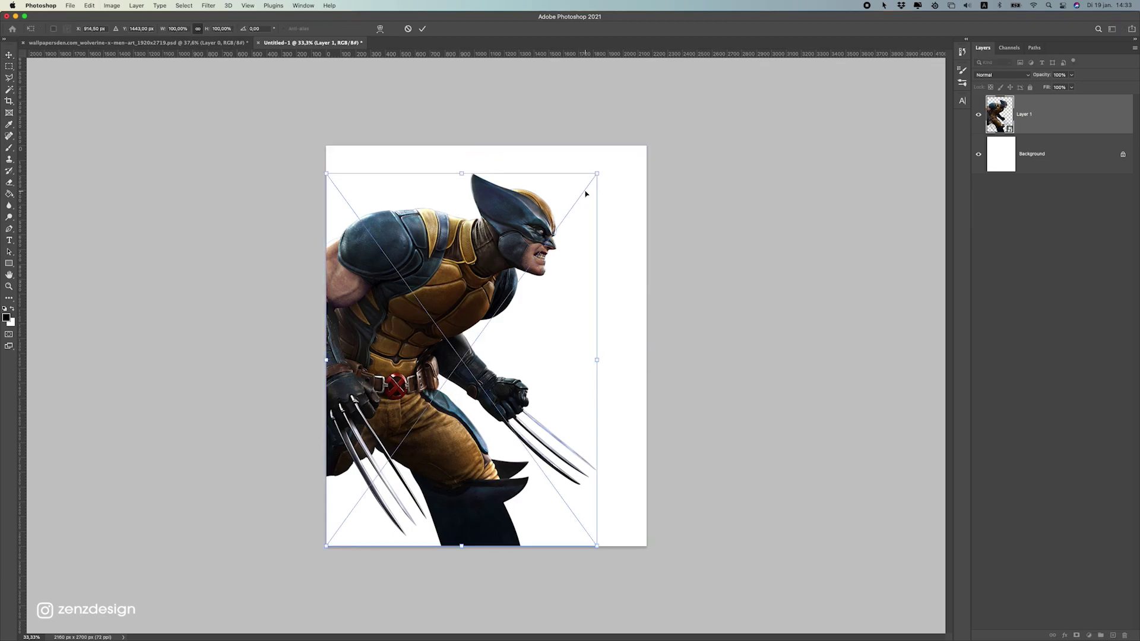
pyautogui.moveTo(594, 177); pyautogui.dragTo(575, 196)
pyautogui.press('Return')
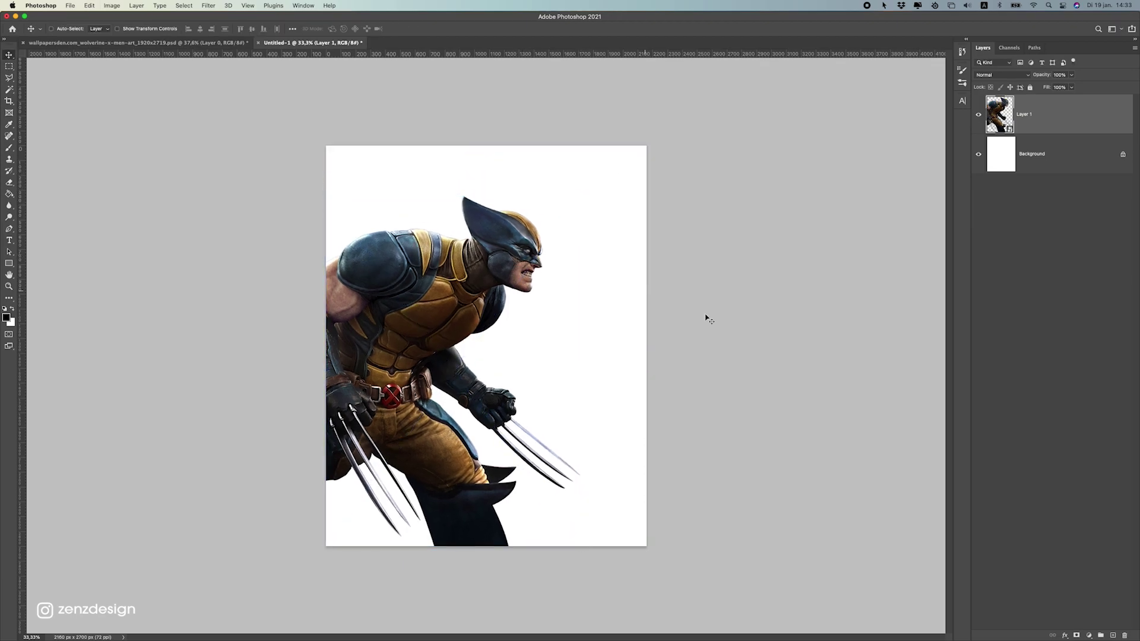
# Step: Place the night alley photo in the document and move its layer beneath the Wolverine layer
pyautogui.moveTo(675, 305); pyautogui.dragTo(677, 303)
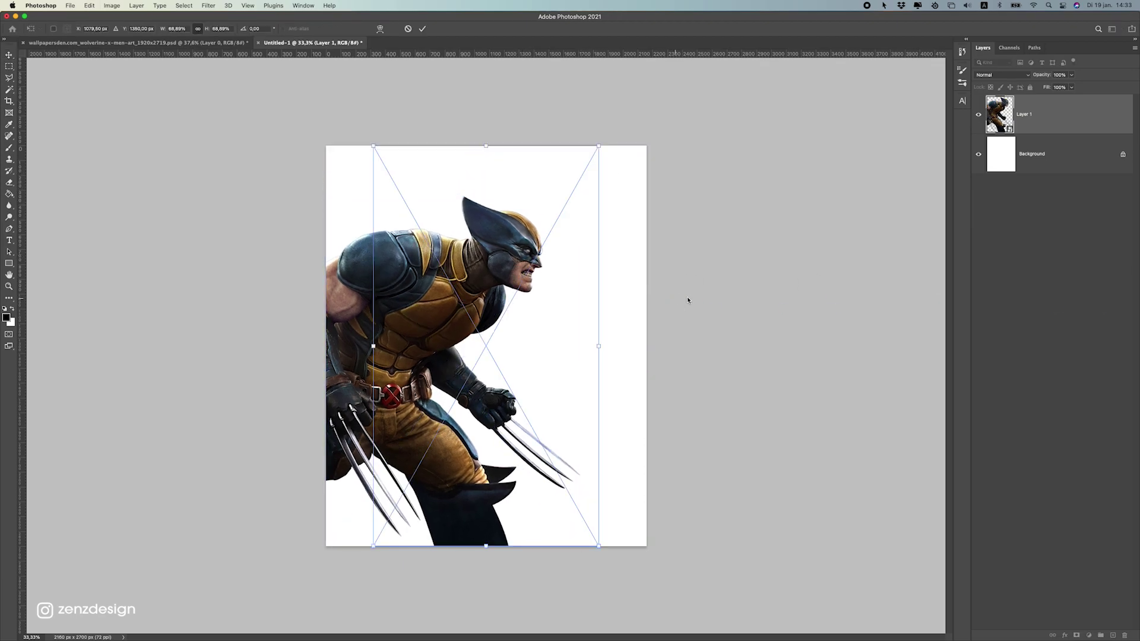
pyautogui.press('Return')
pyautogui.moveTo(1075, 136); pyautogui.dragTo(1071, 175)
# Step: Enlarge the alley photo past the canvas edges and shift it to keep the red neon light beside Wolverine's torso
pyautogui.press('super+t')
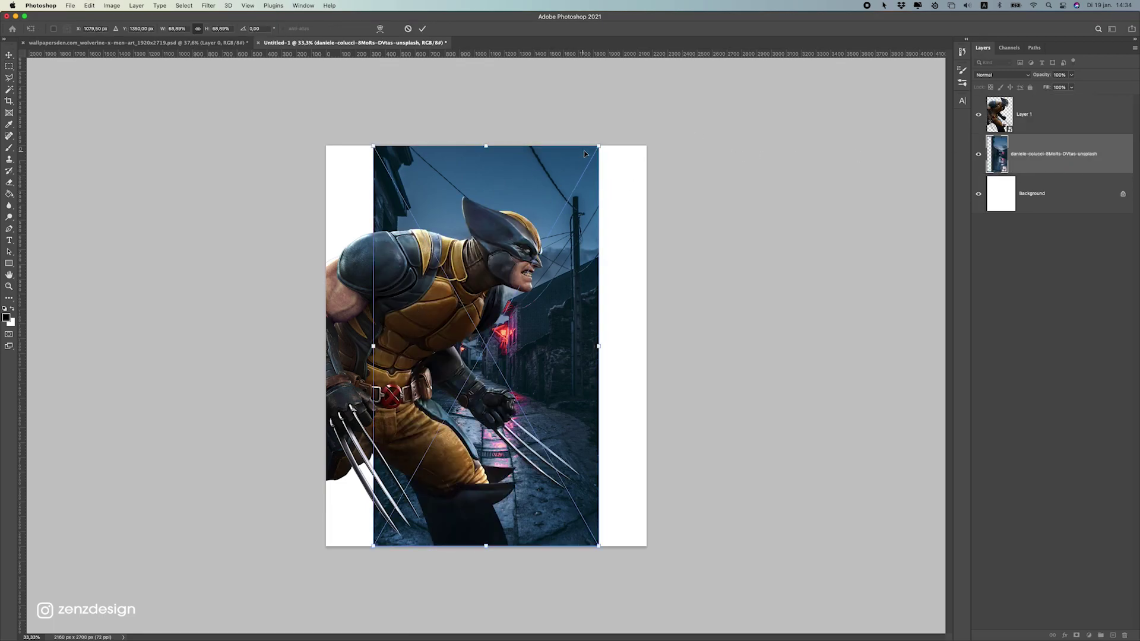
pyautogui.moveTo(599, 145); pyautogui.dragTo(696, 58)
pyautogui.moveTo(604, 240); pyautogui.dragTo(594, 265)
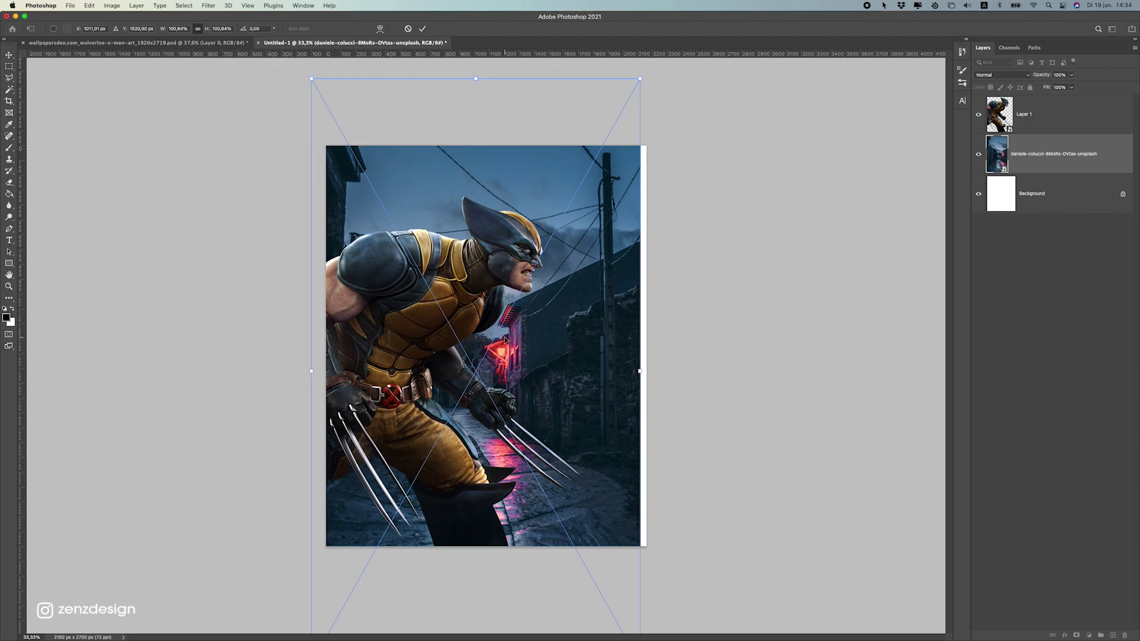
pyautogui.moveTo(509, 352); pyautogui.dragTo(501, 362)
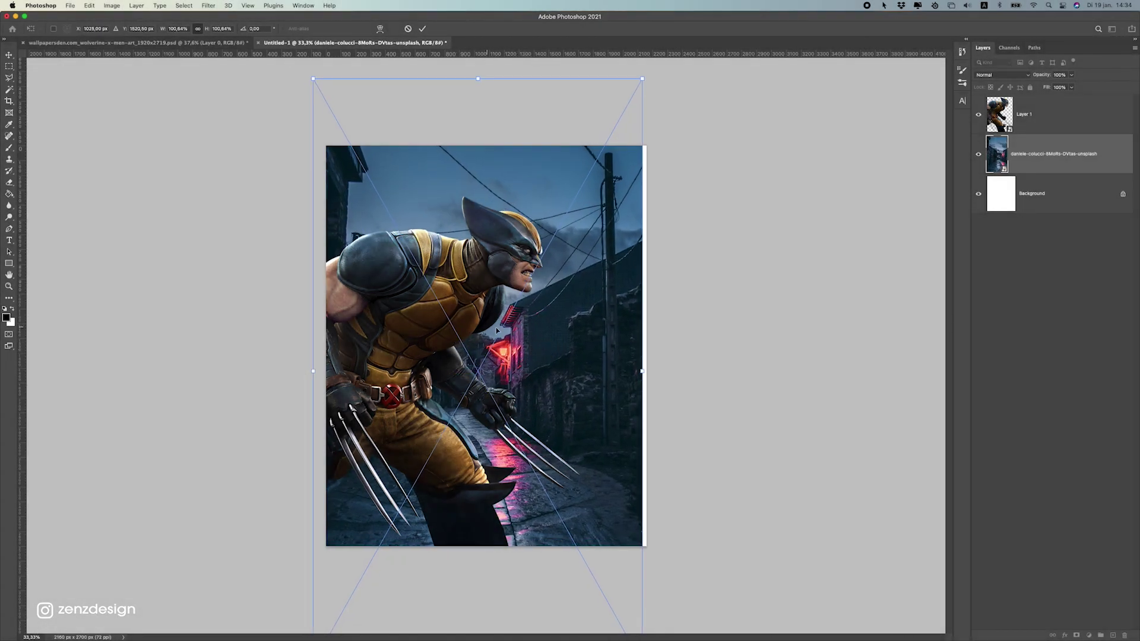
pyautogui.scroll(-3, 488, 328)
pyautogui.moveTo(555, 231); pyautogui.dragTo(582, 200)
pyautogui.moveTo(537, 289); pyautogui.dragTo(529, 318)
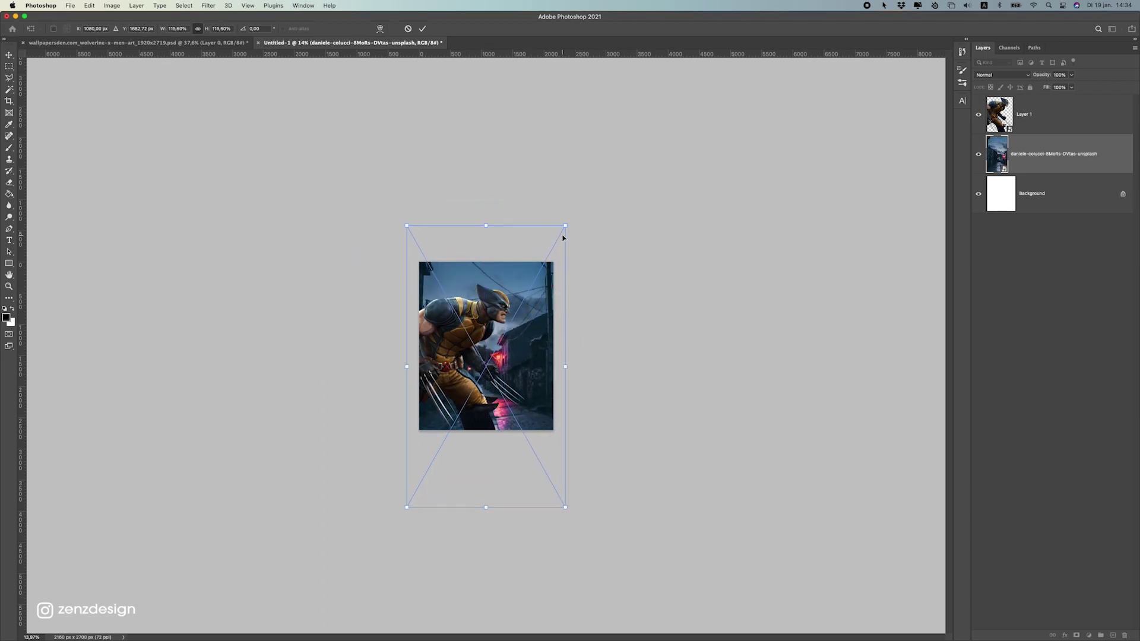
# Step: Scale the alley photo up further, position the neon light between Wolverine's face and fist, and apply the transform
pyautogui.moveTo(564, 228); pyautogui.dragTo(593, 196)
pyautogui.moveTo(545, 276); pyautogui.dragTo(522, 318)
pyautogui.scroll(5, 534, 283)
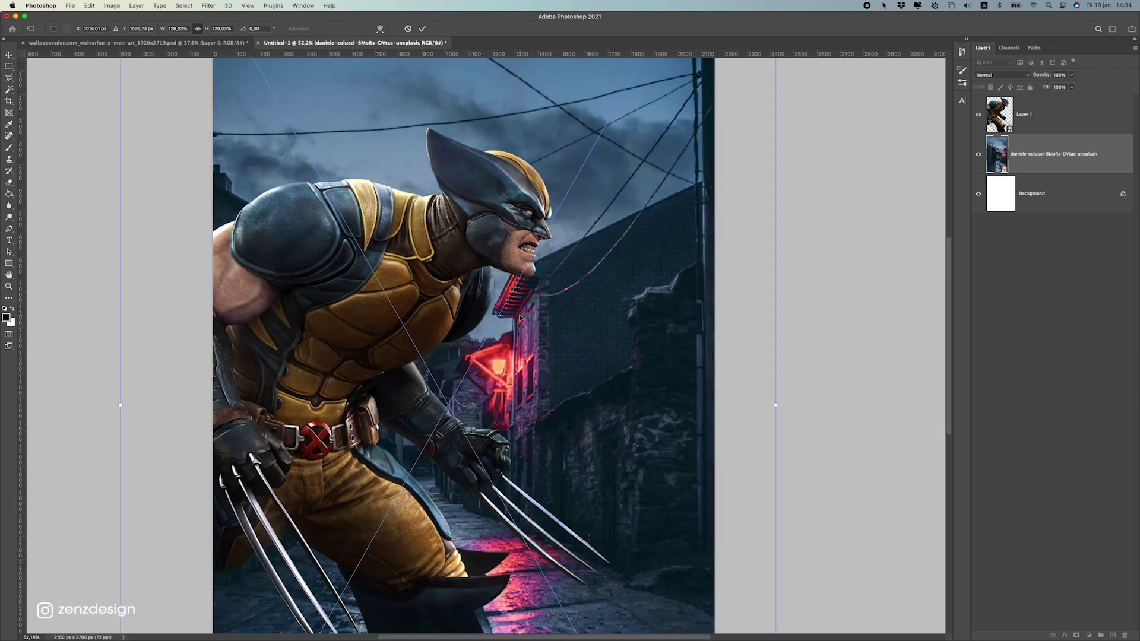
pyautogui.scroll(-3, 715, 166)
pyautogui.moveTo(592, 186); pyautogui.dragTo(600, 184)
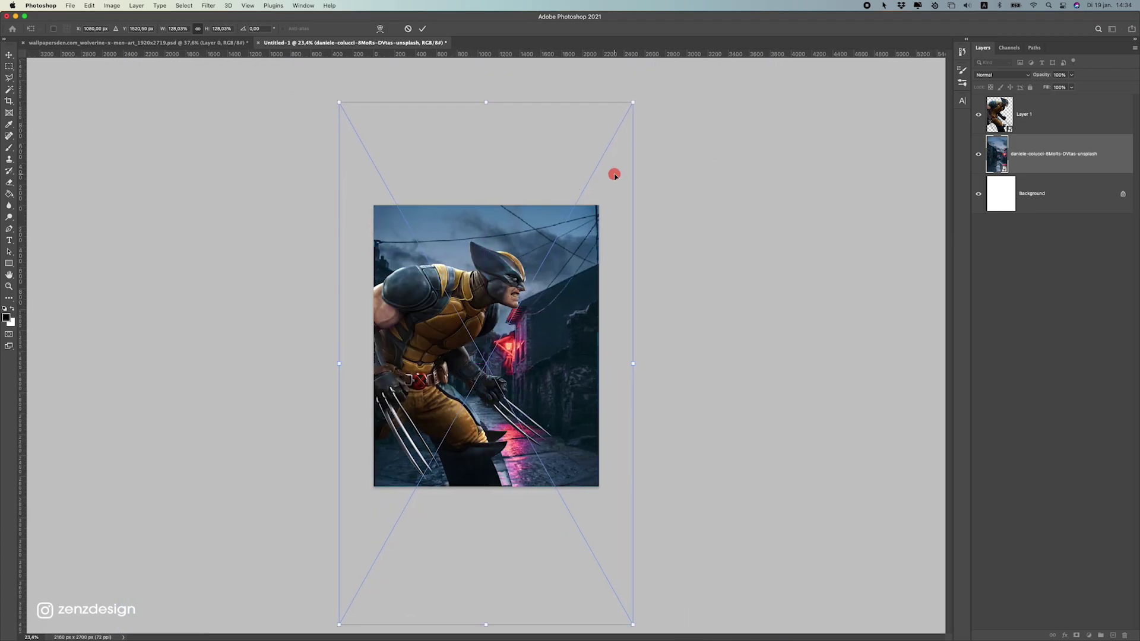
pyautogui.moveTo(632, 110); pyautogui.dragTo(647, 83)
pyautogui.press('Return')
# Step: Rasterize the alley photo layer and apply a Lens Blur with a radius of 31
pyautogui.rightClick(1025, 159)
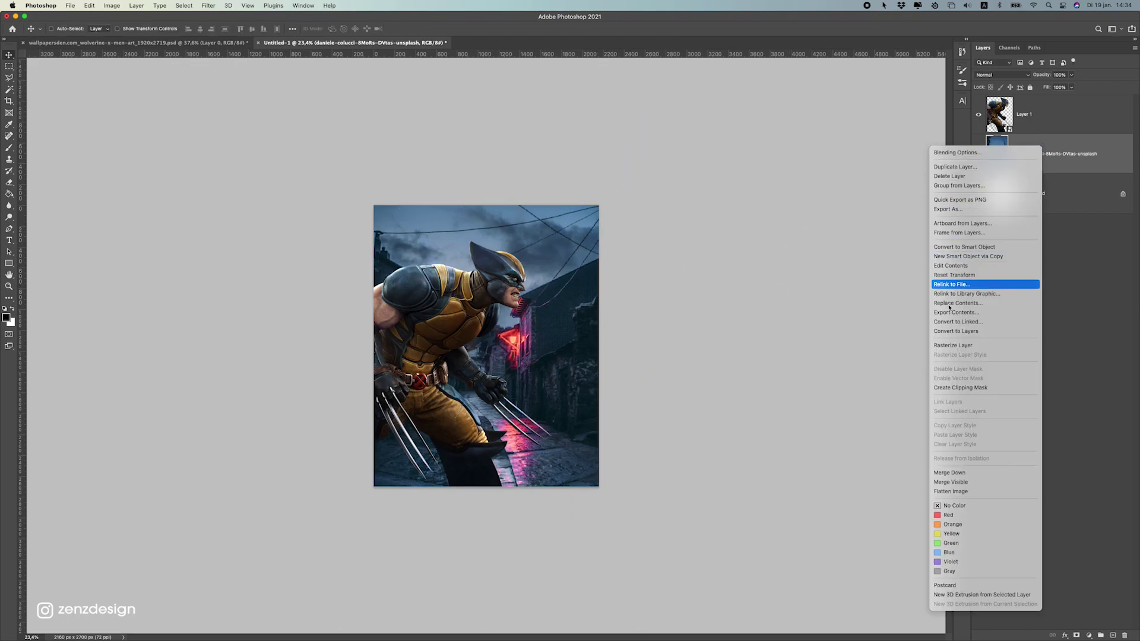
pyautogui.click(955, 347)
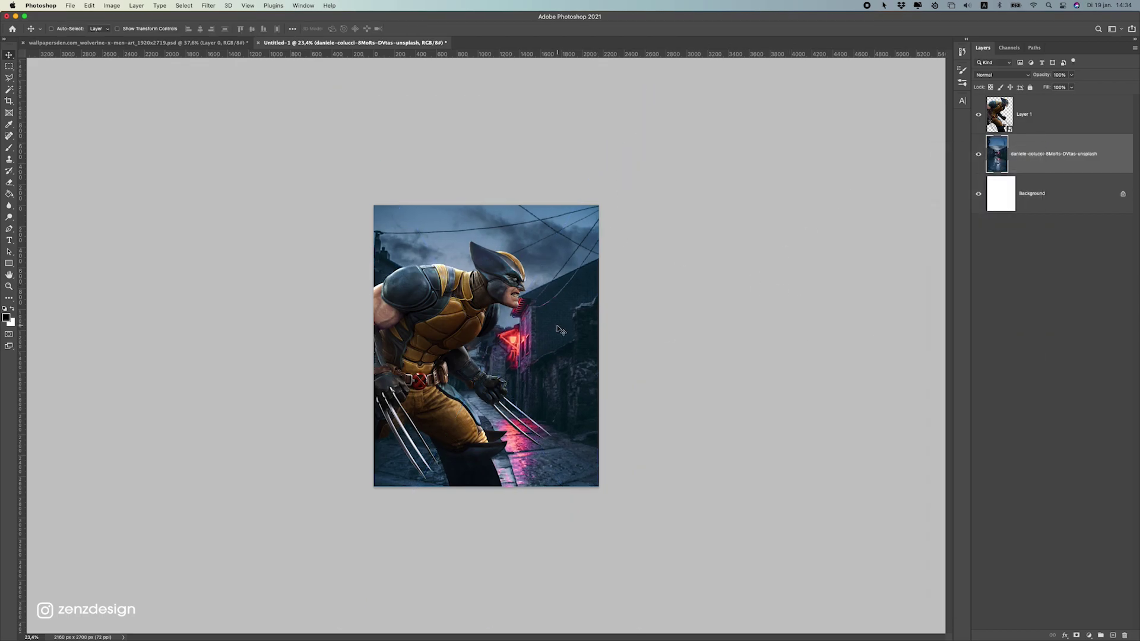
pyautogui.scroll(3, 542, 330)
pyautogui.scroll(1, 542, 330)
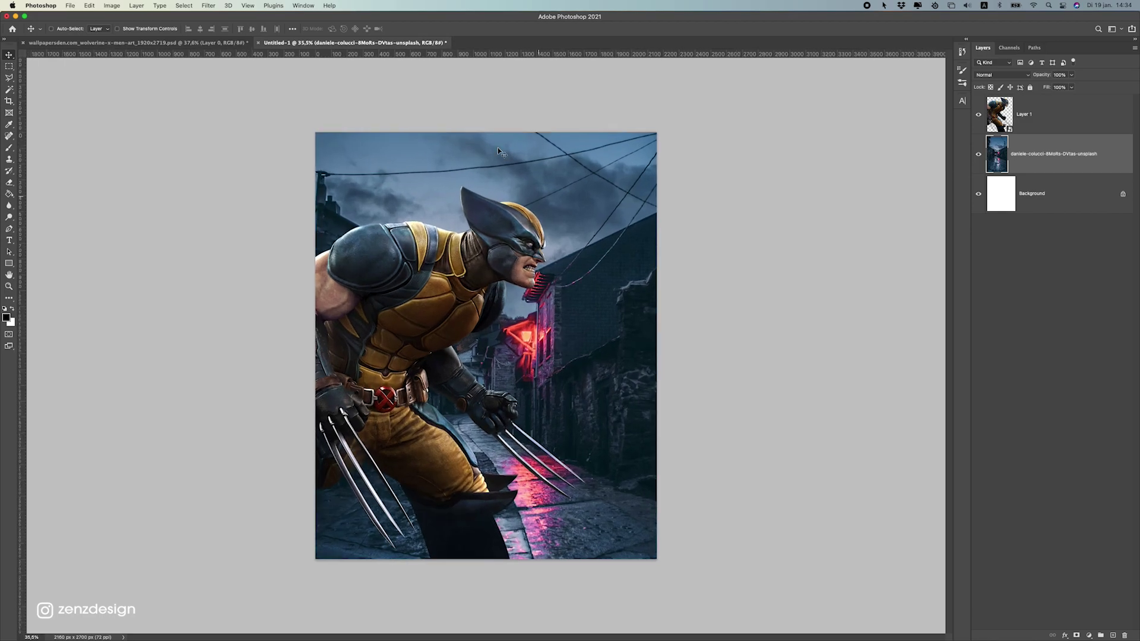
pyautogui.click(217, 4)
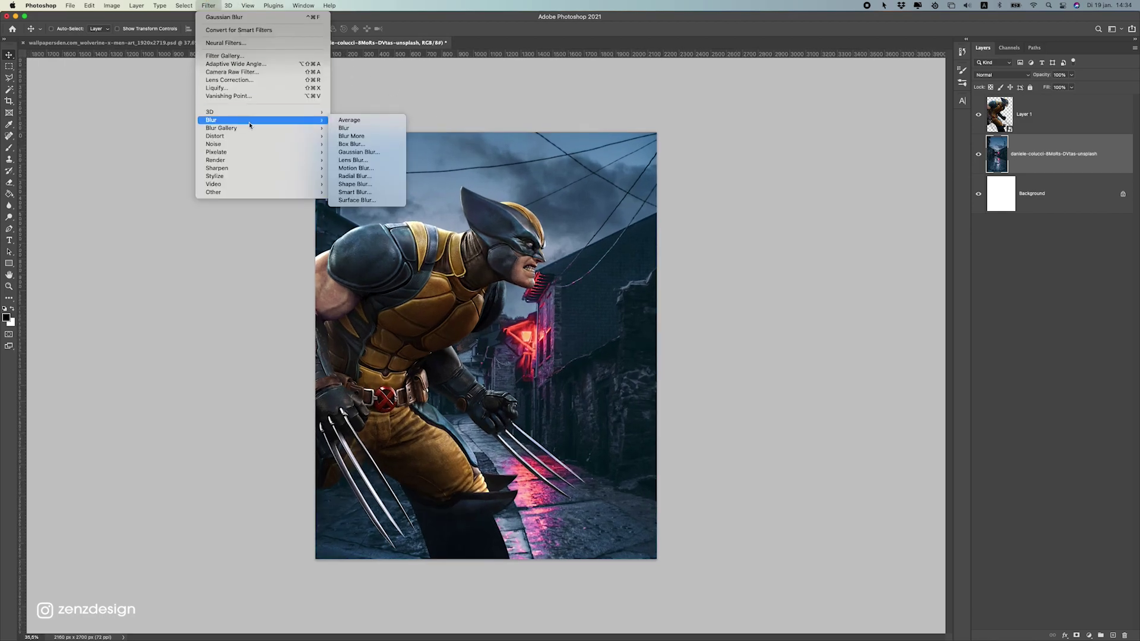
pyautogui.moveTo(250, 131)
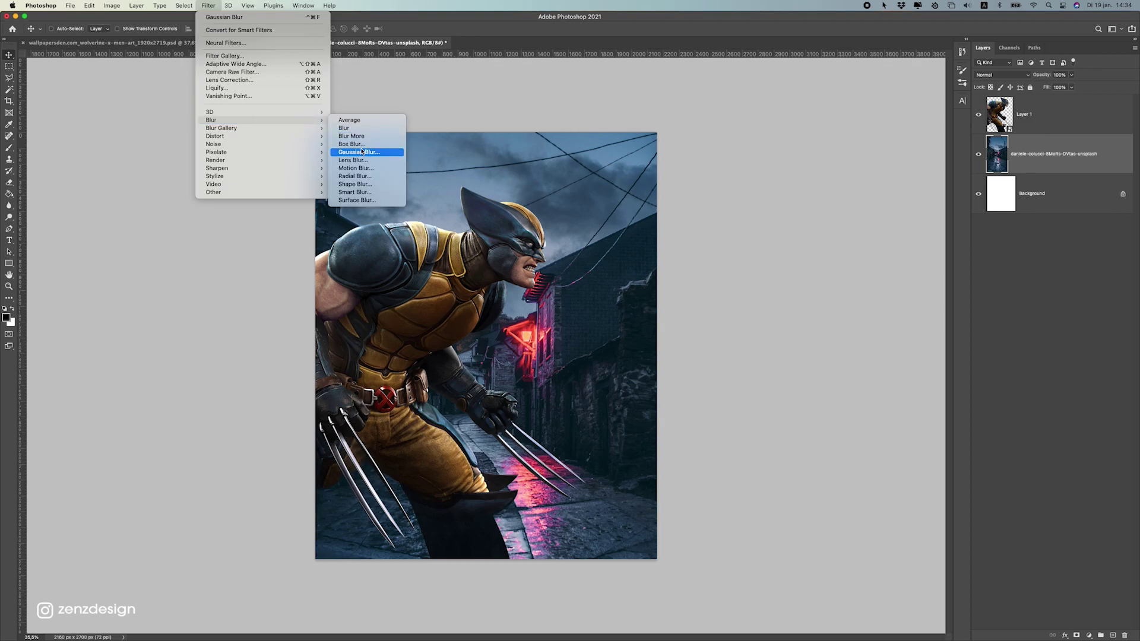
pyautogui.click(354, 159)
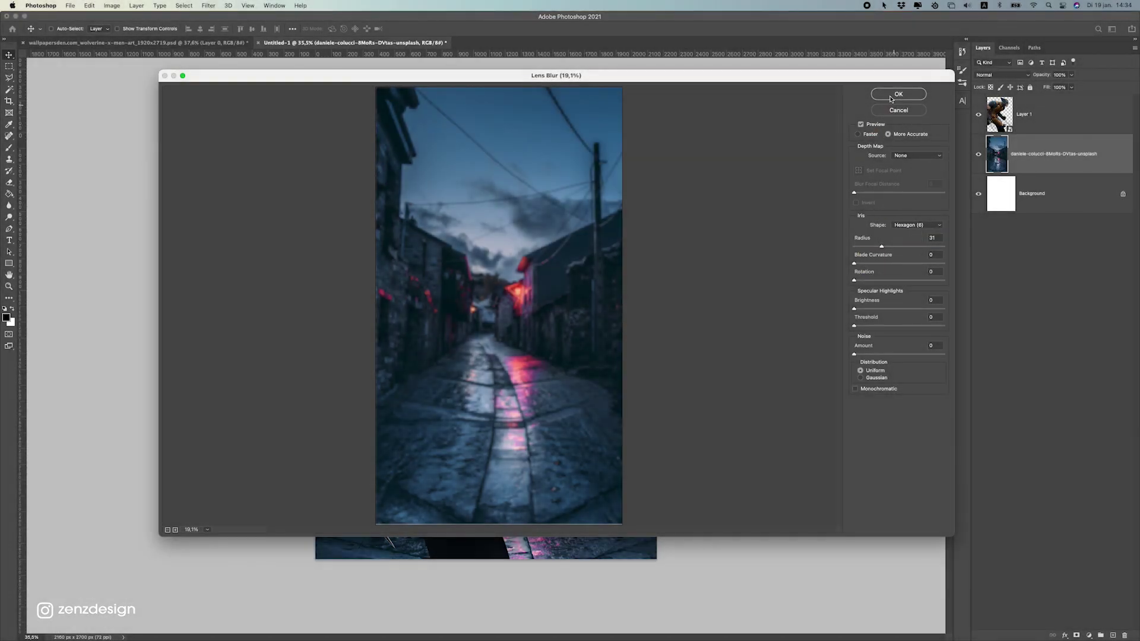
pyautogui.click(892, 95)
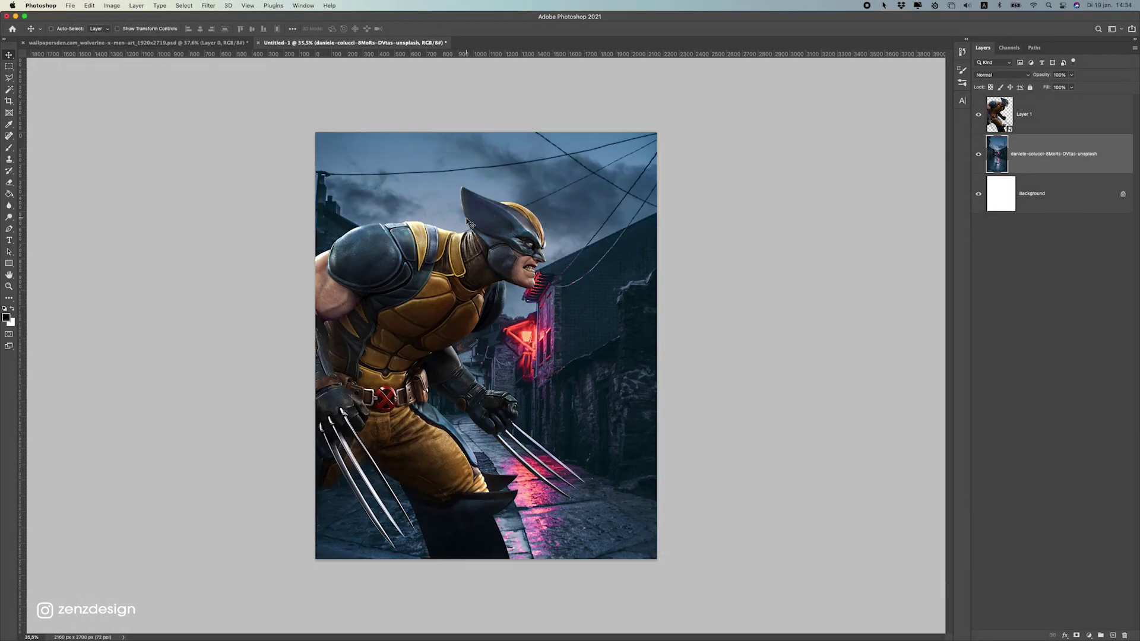
pyautogui.scroll(-5, 505, 321)
pyautogui.scroll(6, 502, 321)
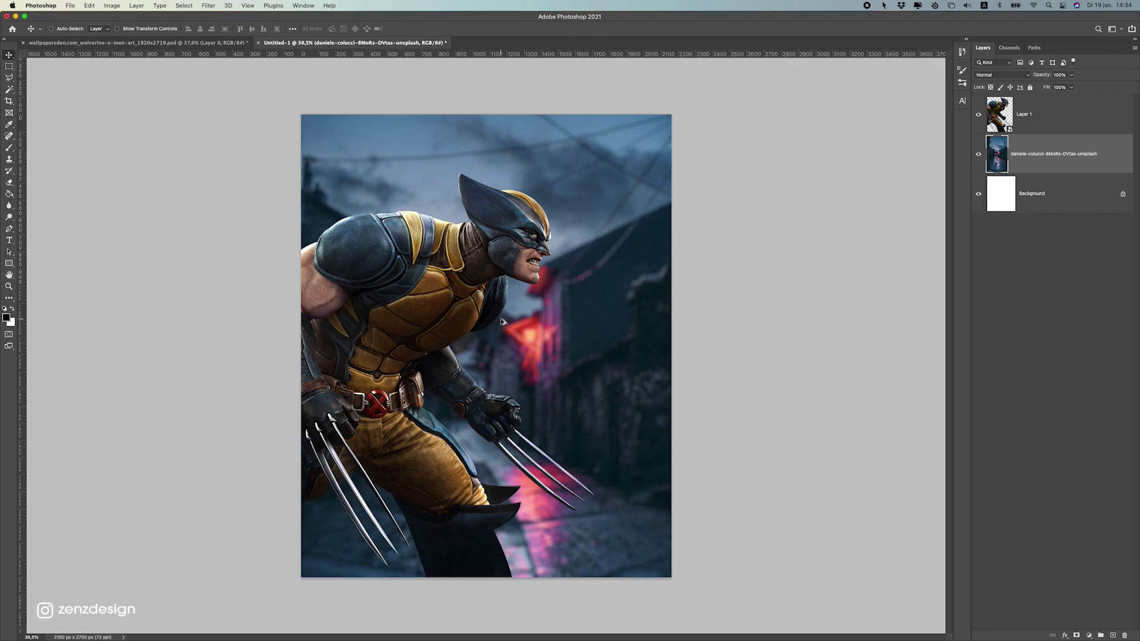
# Step: Add a Curves adjustment clipped to the Wolverine layer and lower its white point to an output of 187
pyautogui.keyDown('super'); pyautogui.click(498, 247); pyautogui.keyUp('super')
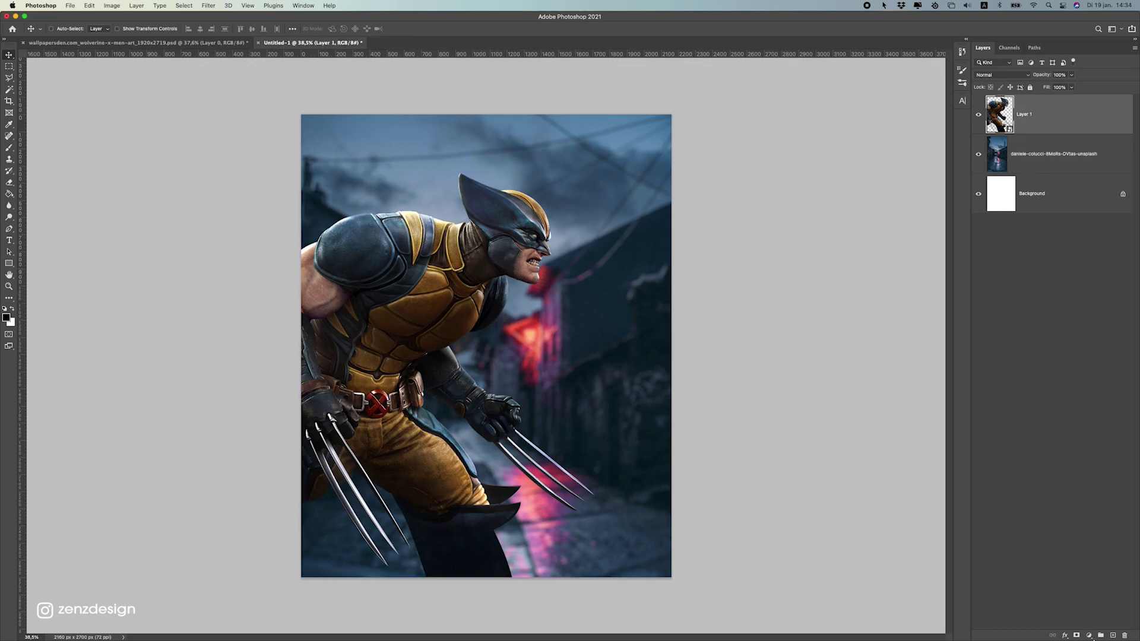
pyautogui.click(1089, 635)
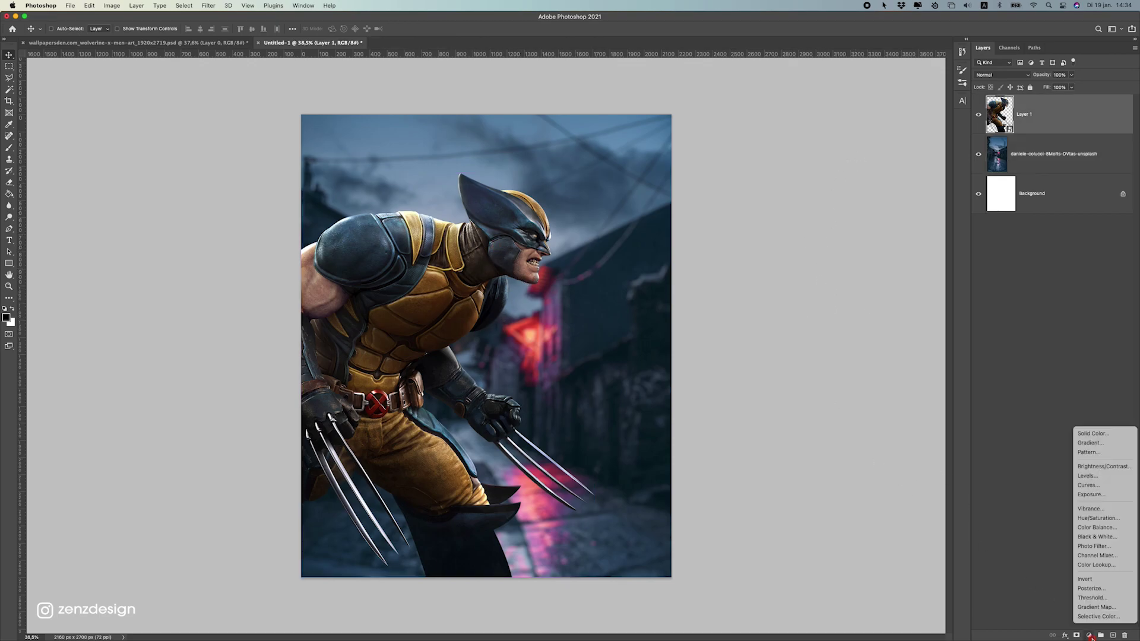
pyautogui.click(1094, 488)
pyautogui.click(771, 431)
pyautogui.moveTo(802, 278); pyautogui.dragTo(811, 310)
# Step: Brush black on the Curves mask over Wolverine's near forearm and the side of his chest
pyautogui.click(10, 147)
pyautogui.moveTo(478, 345); pyautogui.dragTo(504, 265)
pyautogui.press('super+z')
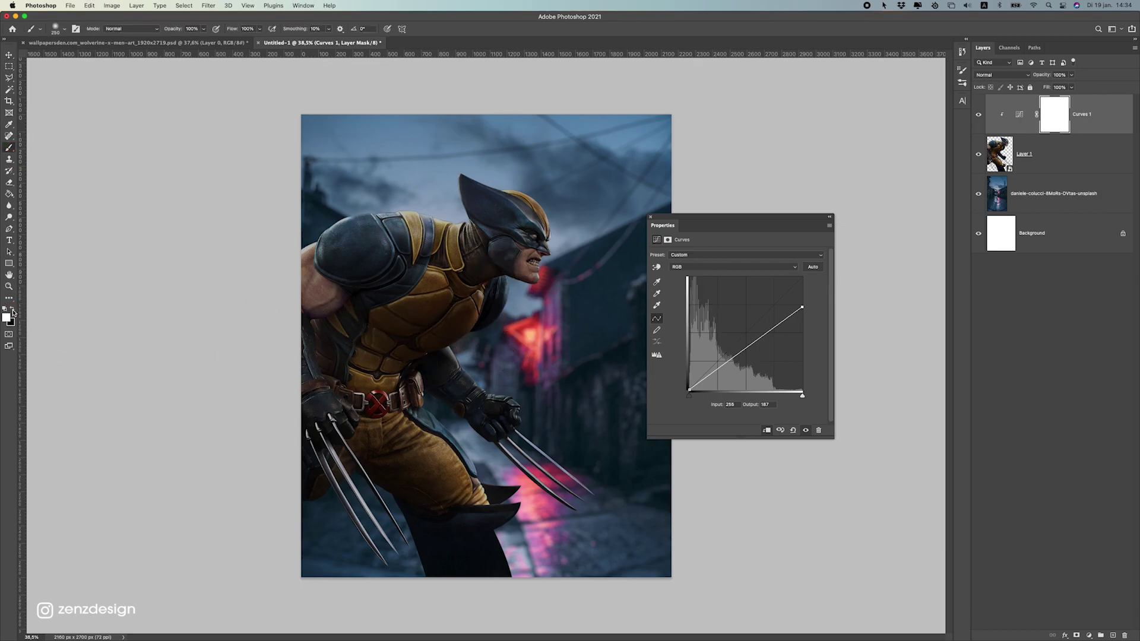
pyautogui.click(1058, 119)
pyautogui.moveTo(433, 351); pyautogui.dragTo(482, 377)
pyautogui.moveTo(489, 305); pyautogui.dragTo(518, 285)
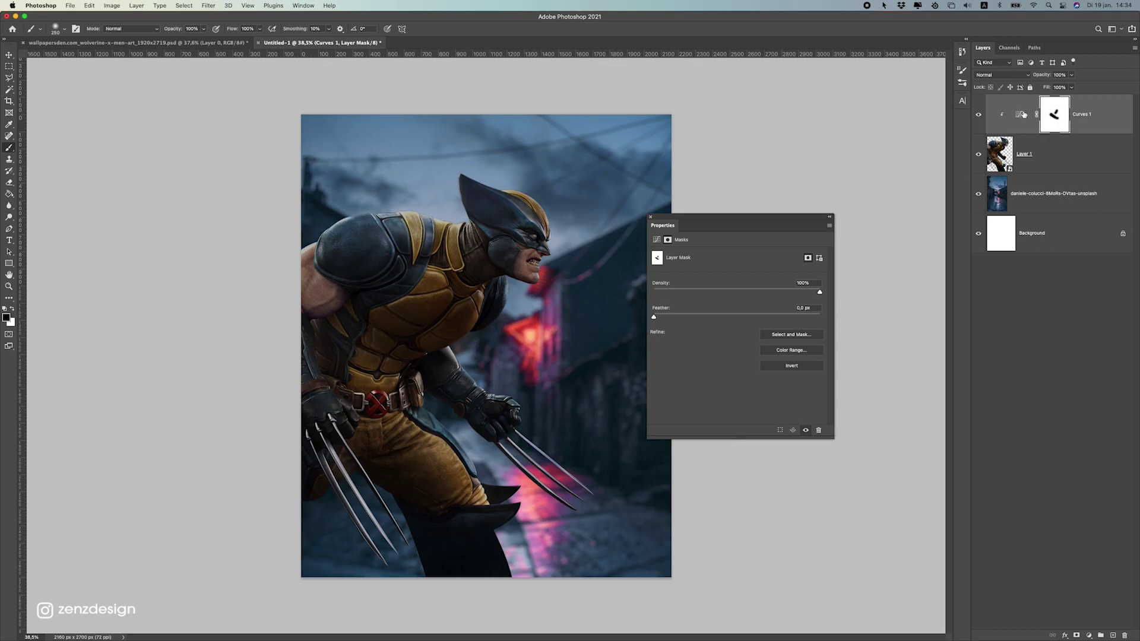
# Step: Darken the Curves adjustment further by lowering its white point output to about 149
pyautogui.click(1022, 114)
pyautogui.moveTo(806, 318); pyautogui.dragTo(810, 330)
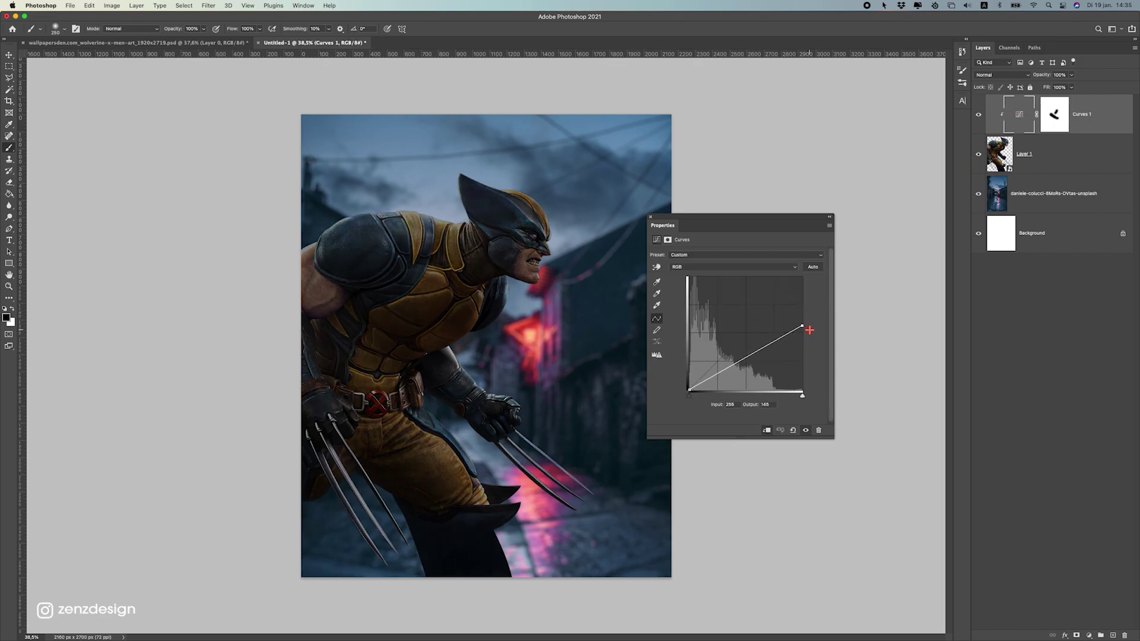
# Step: Paint black on the Curves mask over Wolverine's face, the top of his shoulder, and his forearm and hip
pyautogui.click(1055, 114)
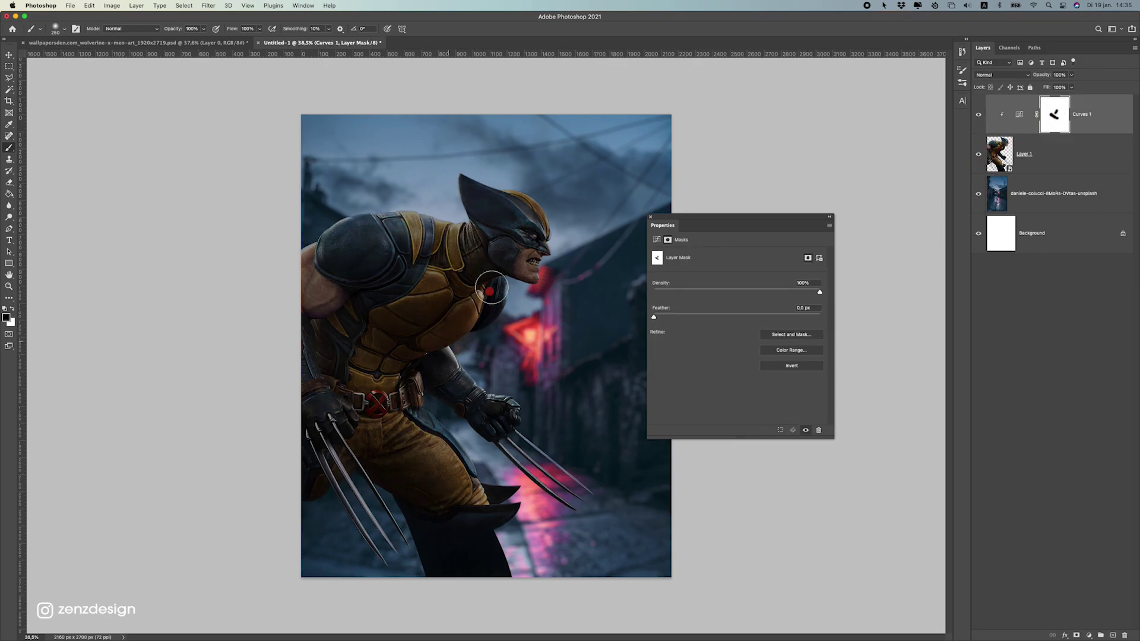
pyautogui.moveTo(529, 285); pyautogui.dragTo(541, 240)
pyautogui.moveTo(385, 202)
pyautogui.mouseDown()
pyautogui.moveTo(305, 250)
pyautogui.moveTo(410, 214)
pyautogui.moveTo(455, 221)
pyautogui.moveTo(437, 187)
pyautogui.mouseUp()
pyautogui.moveTo(483, 387)
pyautogui.mouseDown()
pyautogui.moveTo(598, 446)
pyautogui.moveTo(661, 527)
pyautogui.moveTo(670, 570)
pyautogui.moveTo(507, 420)
pyautogui.moveTo(514, 481)
pyautogui.moveTo(444, 446)
pyautogui.moveTo(518, 499)
pyautogui.moveTo(425, 417)
pyautogui.mouseUp()
# Step: Mask the Curves darkening off the belt buckle and the claws of the left-hand fist, reducing the brush to 200 px
pyautogui.press(']')
pyautogui.press(']')
pyautogui.press(']')
pyautogui.press(']')
pyautogui.press(']')
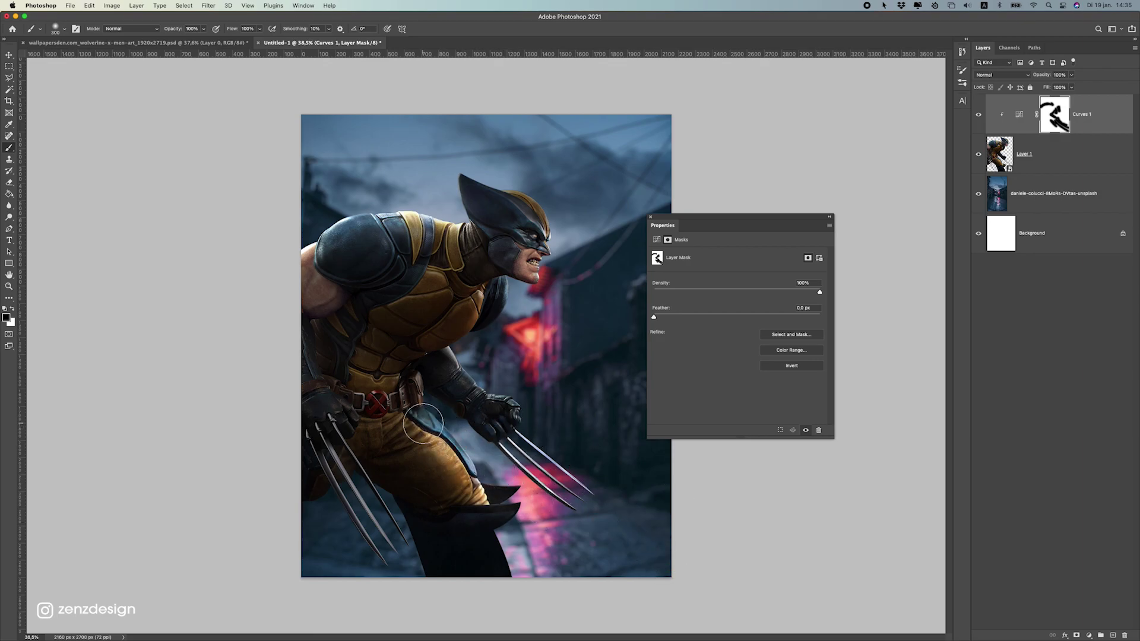
pyautogui.click(387, 404)
pyautogui.press('[')
pyautogui.press('[')
pyautogui.press('[')
pyautogui.press('[')
pyautogui.press('[')
pyautogui.press('[')
pyautogui.moveTo(336, 460)
pyautogui.mouseDown()
pyautogui.moveTo(420, 581)
pyautogui.moveTo(427, 573)
pyautogui.mouseUp()
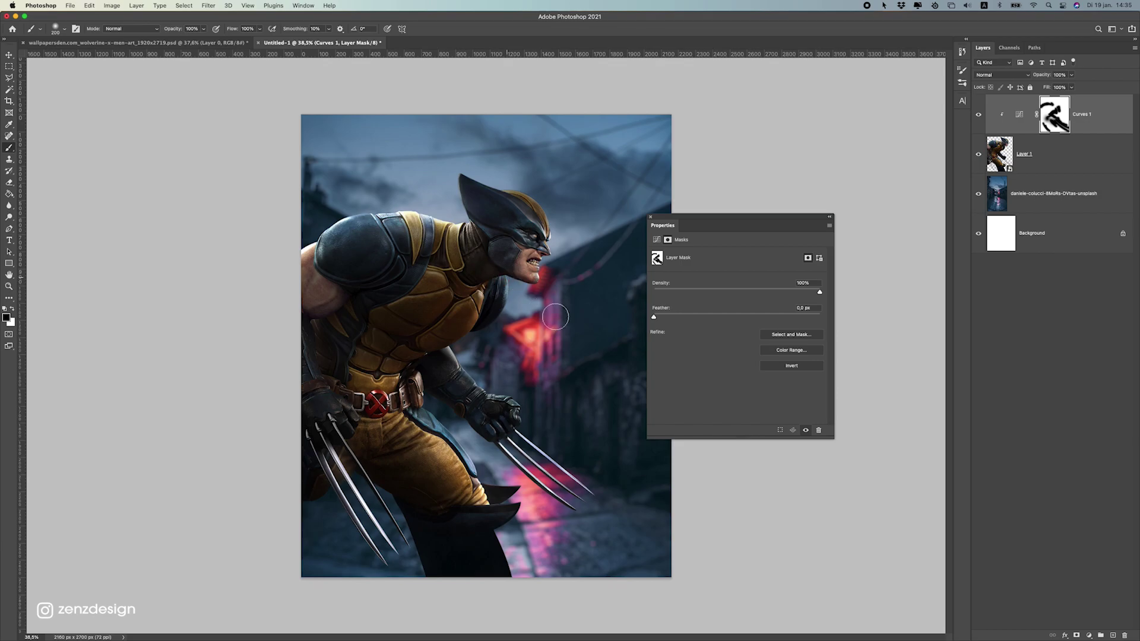
# Step: Compare the image with and without the Curves adjustment, and mask it off along the top of Wolverine's cowl
pyautogui.click(977, 116)
pyautogui.click(978, 116)
pyautogui.moveTo(526, 201)
pyautogui.mouseDown()
pyautogui.moveTo(503, 187)
pyautogui.moveTo(568, 231)
pyautogui.moveTo(507, 176)
pyautogui.moveTo(577, 251)
pyautogui.moveTo(481, 168)
pyautogui.mouseUp()
pyautogui.scroll(-5, 502, 407)
pyautogui.scroll(5, 506, 348)
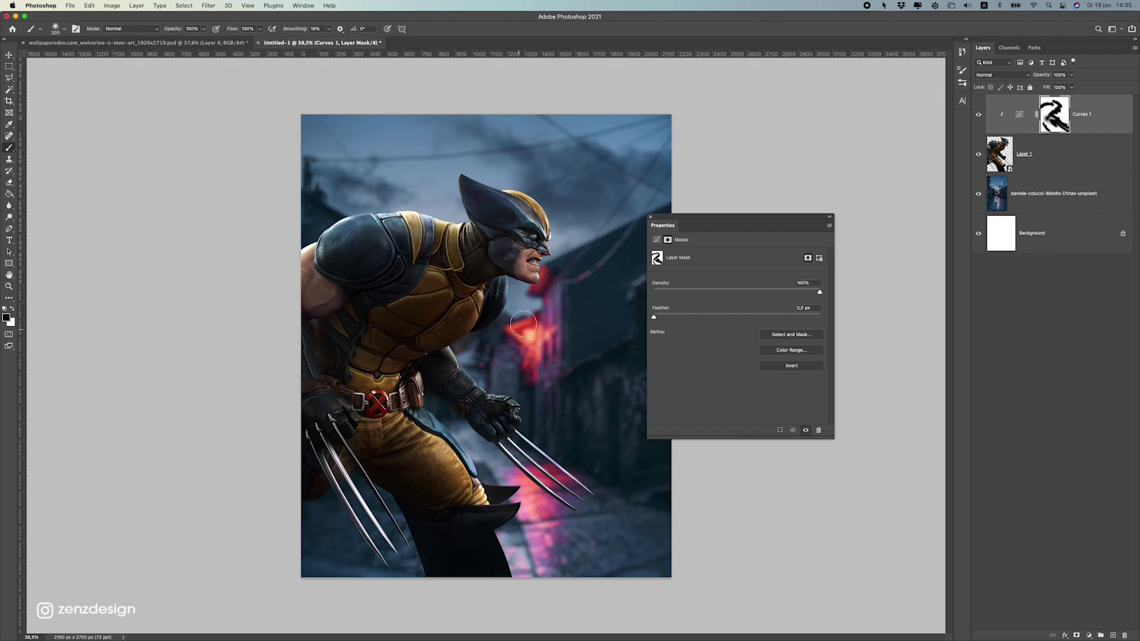
# Step: Move the blurred alley photo slightly left and down behind Wolverine, and close the floating layer properties
pyautogui.click(12, 57)
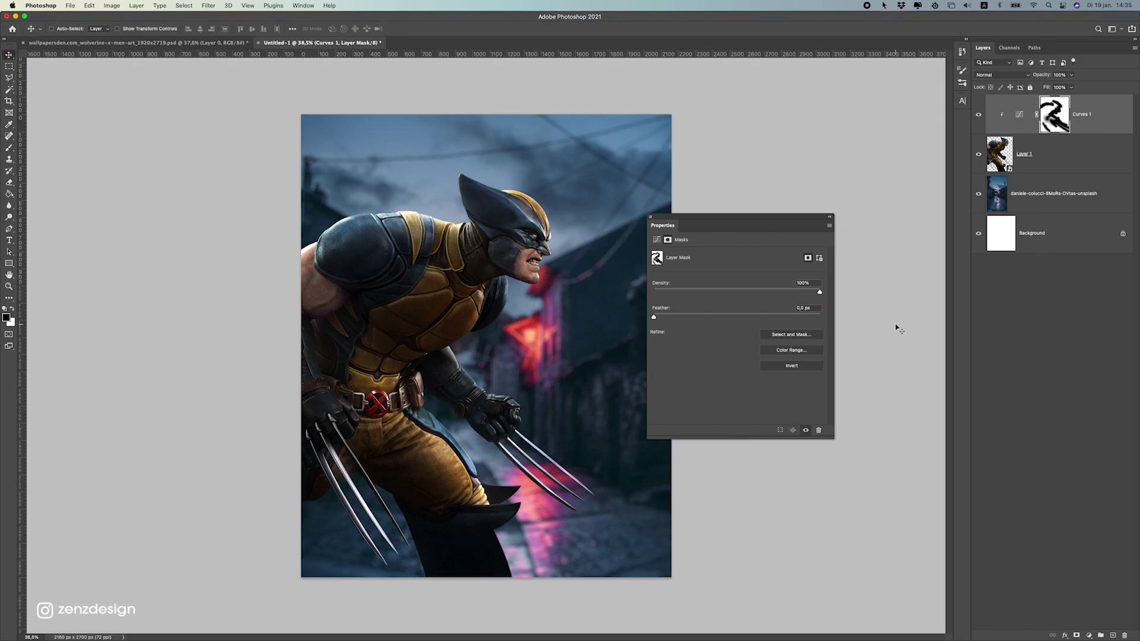
pyautogui.click(1032, 188)
pyautogui.moveTo(560, 333)
pyautogui.mouseDown()
pyautogui.moveTo(552, 364)
pyautogui.moveTo(553, 346)
pyautogui.mouseUp()
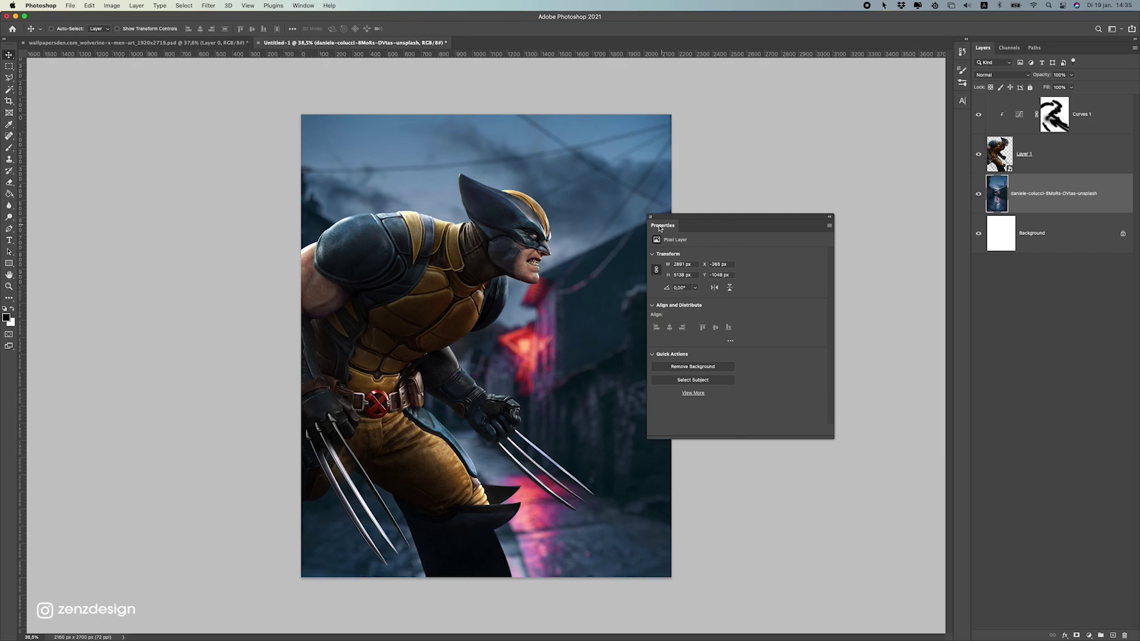
pyautogui.click(652, 217)
pyautogui.scroll(-5, 531, 331)
pyautogui.scroll(5, 531, 331)
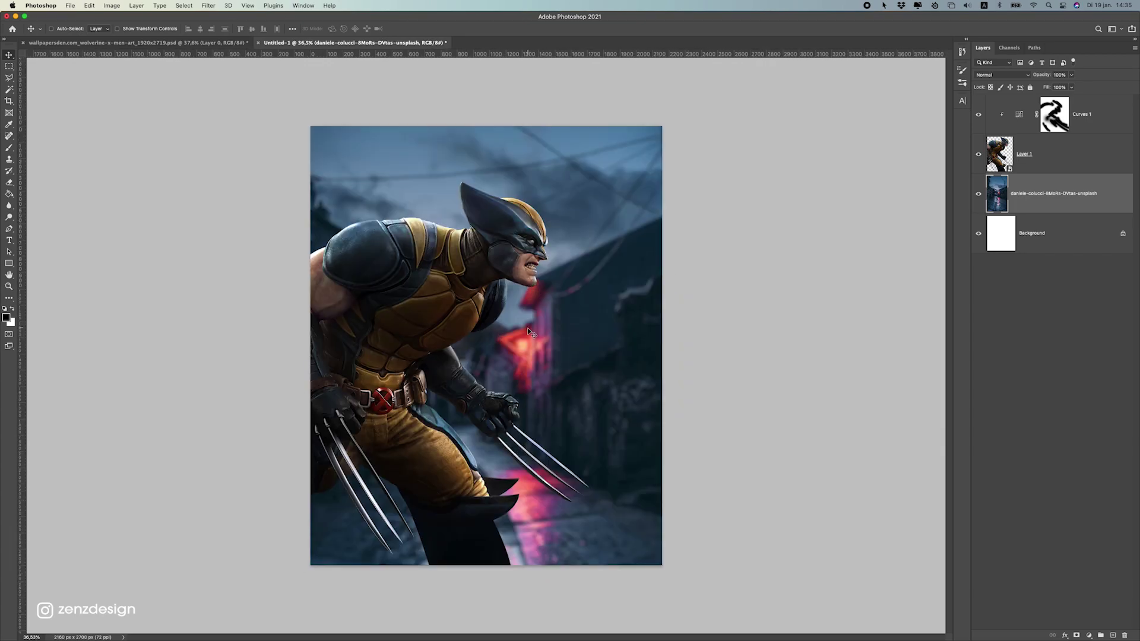
# Step: Add a new empty layer clipped to the Wolverine layer, directly beneath the Curves adjustment
pyautogui.click(1054, 154)
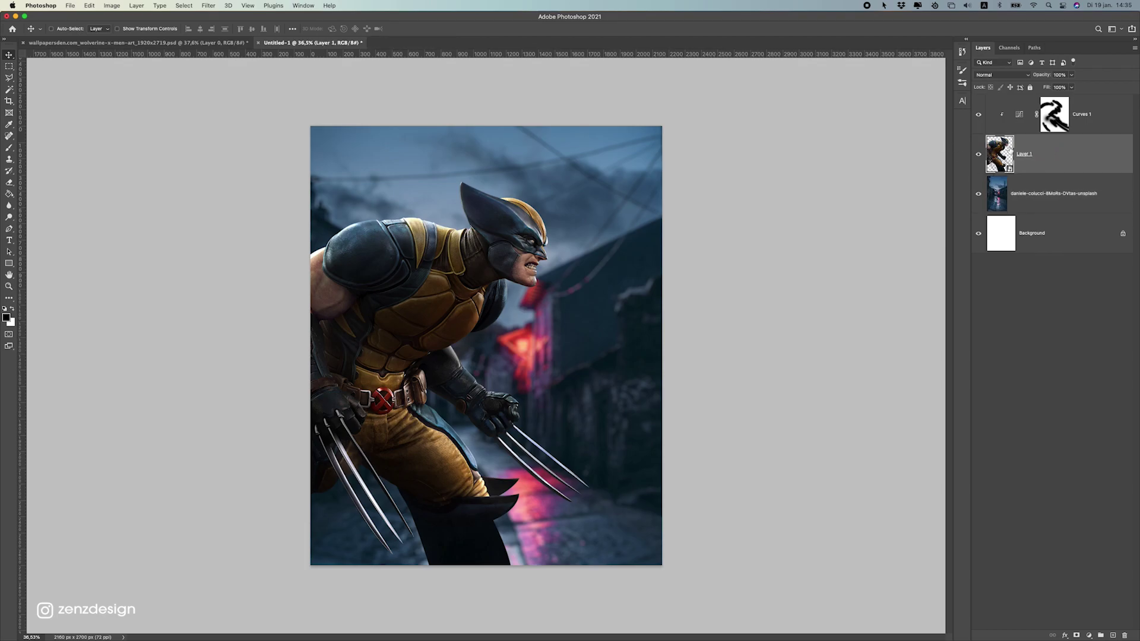
pyautogui.click(1113, 635)
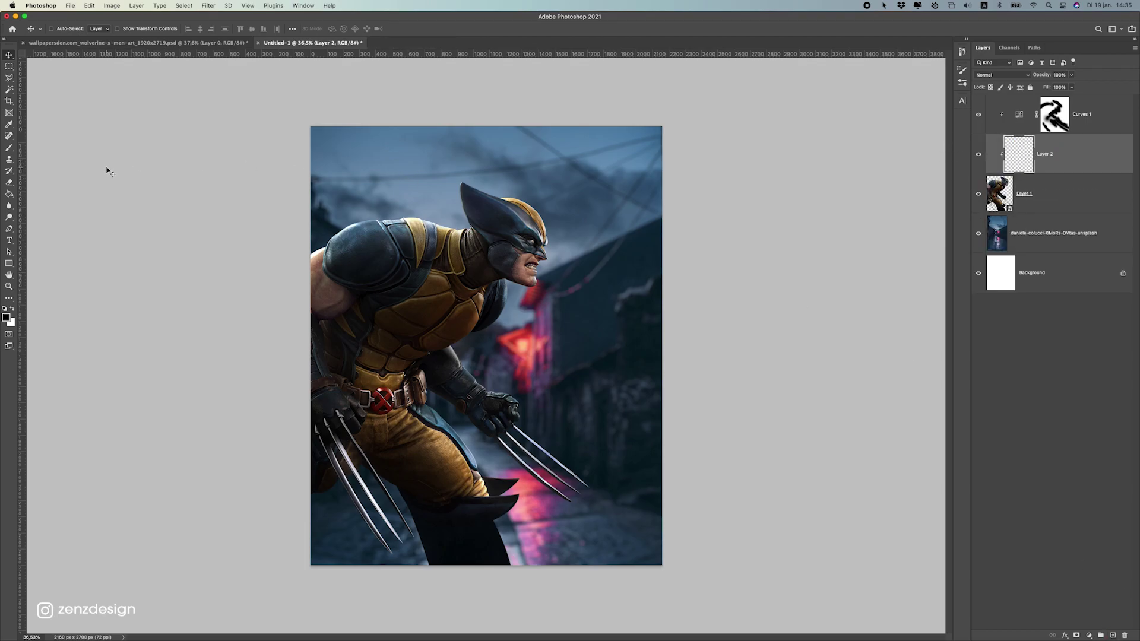
# Step: Pick a light salmon brush colour, ffa790, by sampling the red neon sign in the alley and lightening it
pyautogui.rightClick(1070, 159)
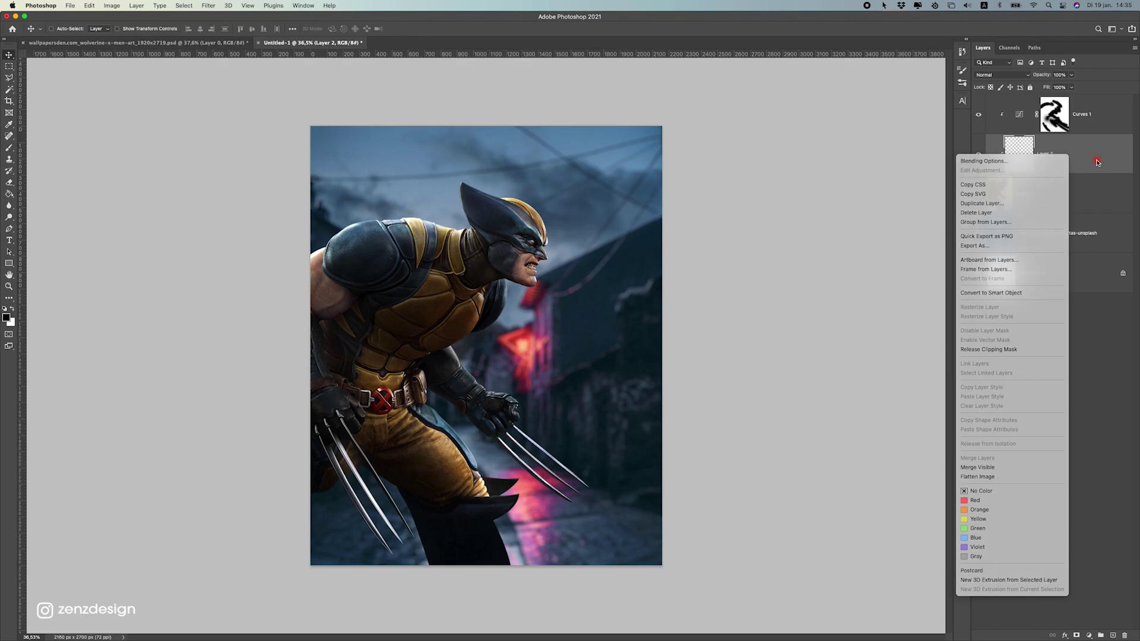
pyautogui.click(1097, 162)
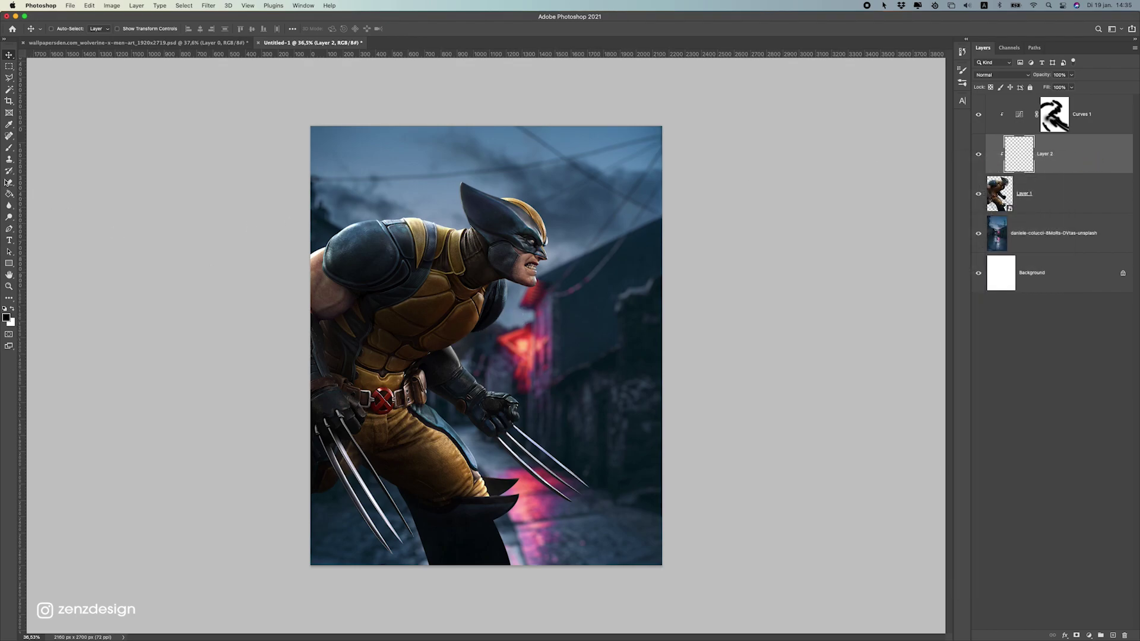
pyautogui.click(9, 148)
pyautogui.click(7, 318)
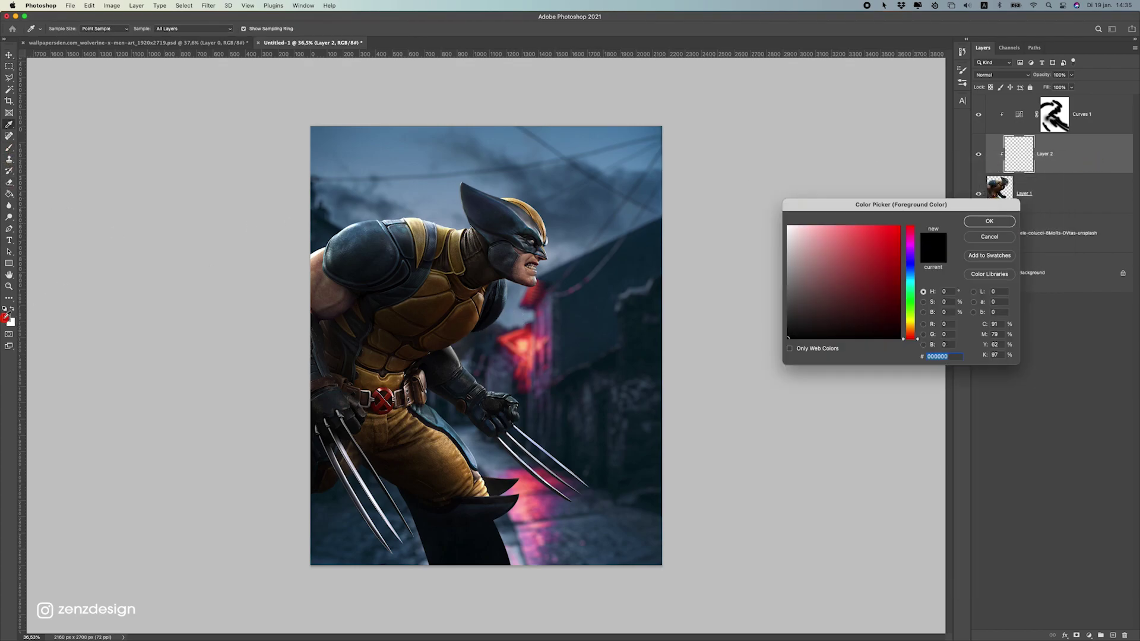
pyautogui.moveTo(848, 205); pyautogui.dragTo(777, 187)
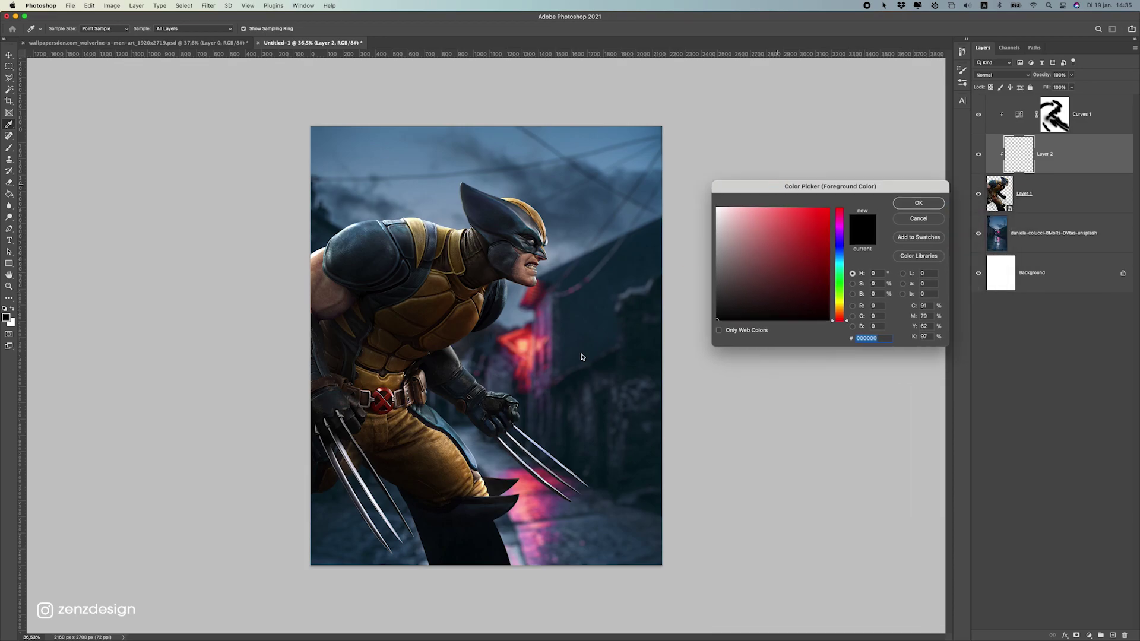
pyautogui.click(520, 346)
pyautogui.moveTo(534, 354); pyautogui.dragTo(527, 346)
pyautogui.click(518, 350)
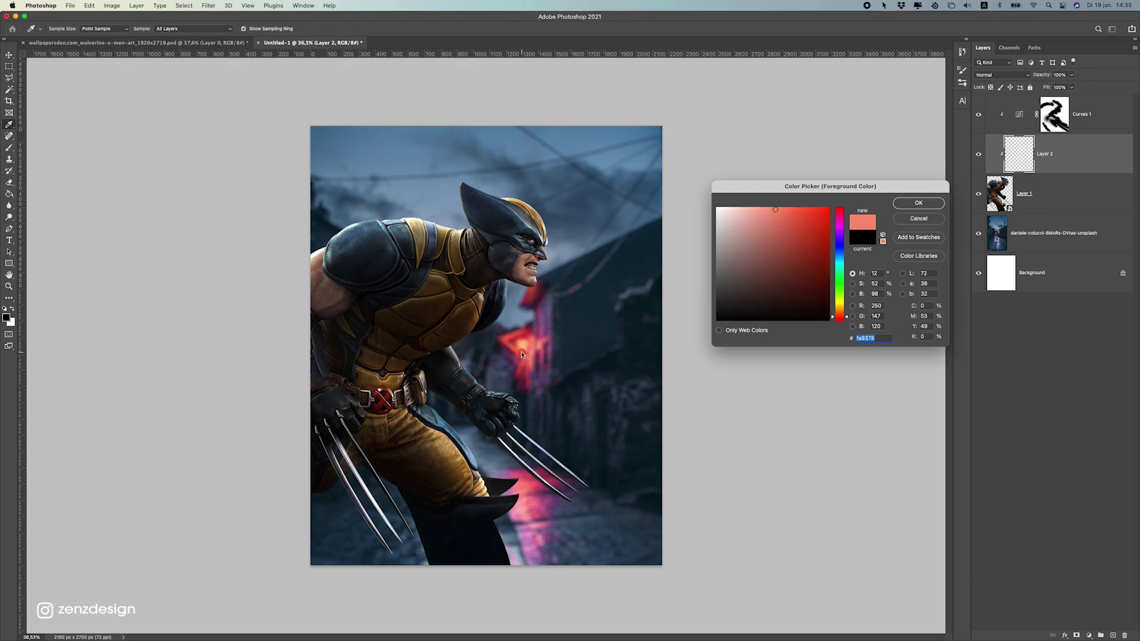
pyautogui.click(767, 209)
pyautogui.click(919, 203)
# Step: Set the empty clipped layer to Overlay and paint salmon light on Wolverine's chin, chest, forearm and thigh facing the neon
pyautogui.click(989, 76)
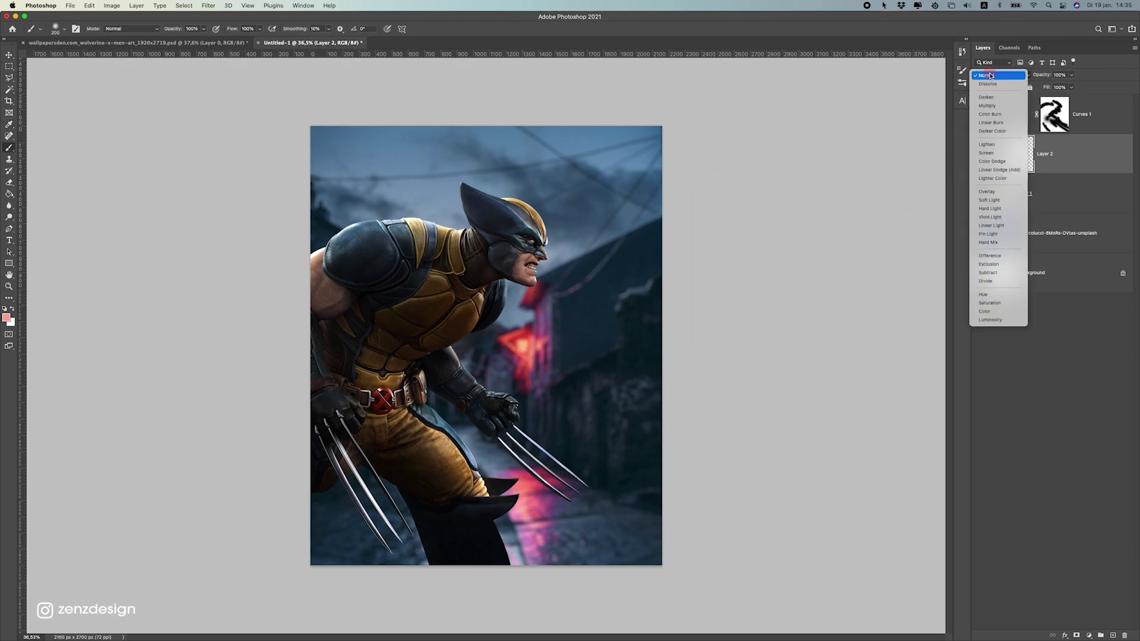
pyautogui.click(1005, 193)
pyautogui.moveTo(484, 294)
pyautogui.mouseDown()
pyautogui.moveTo(439, 346)
pyautogui.moveTo(443, 327)
pyautogui.moveTo(487, 374)
pyautogui.mouseUp()
pyautogui.press('super+z')
pyautogui.moveTo(488, 362)
pyautogui.mouseDown()
pyautogui.moveTo(457, 353)
pyautogui.moveTo(505, 362)
pyautogui.moveTo(459, 348)
pyautogui.moveTo(517, 329)
pyautogui.mouseUp()
pyautogui.moveTo(434, 353)
pyautogui.mouseDown()
pyautogui.moveTo(518, 339)
pyautogui.moveTo(438, 345)
pyautogui.moveTo(490, 321)
pyautogui.moveTo(502, 337)
pyautogui.moveTo(457, 350)
pyautogui.moveTo(523, 321)
pyautogui.moveTo(501, 312)
pyautogui.moveTo(512, 295)
pyautogui.moveTo(535, 320)
pyautogui.moveTo(519, 285)
pyautogui.moveTo(540, 350)
pyautogui.moveTo(524, 328)
pyautogui.moveTo(529, 287)
pyautogui.moveTo(530, 343)
pyautogui.moveTo(501, 384)
pyautogui.moveTo(527, 391)
pyautogui.moveTo(467, 373)
pyautogui.moveTo(512, 392)
pyautogui.moveTo(535, 384)
pyautogui.mouseUp()
pyautogui.moveTo(509, 466)
pyautogui.mouseDown()
pyautogui.moveTo(484, 470)
pyautogui.moveTo(466, 456)
pyautogui.moveTo(516, 484)
pyautogui.moveTo(455, 427)
pyautogui.moveTo(437, 386)
pyautogui.moveTo(458, 341)
pyautogui.moveTo(513, 339)
pyautogui.moveTo(434, 352)
pyautogui.mouseUp()
pyautogui.press('super+z')
pyautogui.moveTo(540, 354); pyautogui.dragTo(540, 353)
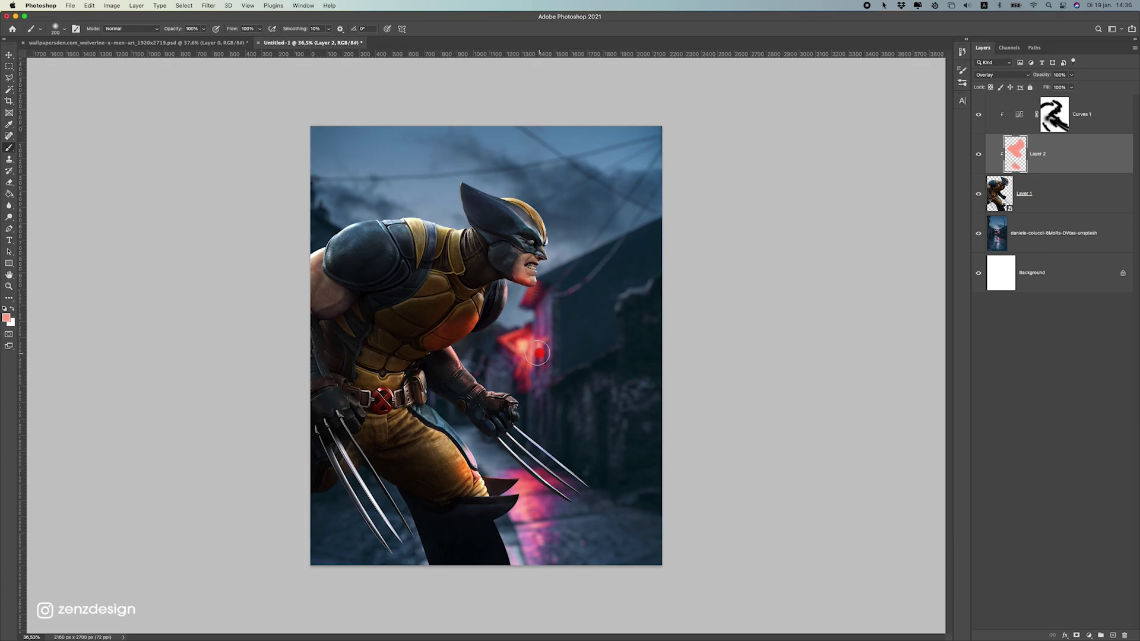
# Step: Try an extra stroke of salmon light along Wolverine's chin and undo it
pyautogui.scroll(-8, 537, 369)
pyautogui.scroll(8, 537, 369)
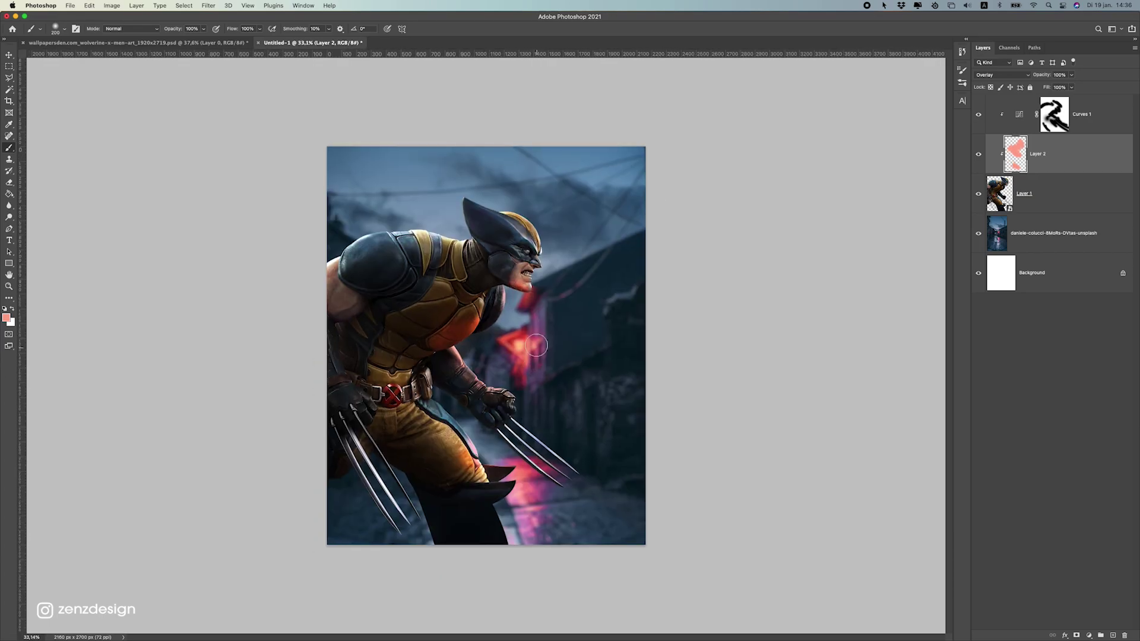
pyautogui.moveTo(506, 287); pyautogui.dragTo(526, 299)
pyautogui.press('super+z')
pyautogui.scroll(-5, 533, 356)
pyautogui.scroll(5, 534, 384)
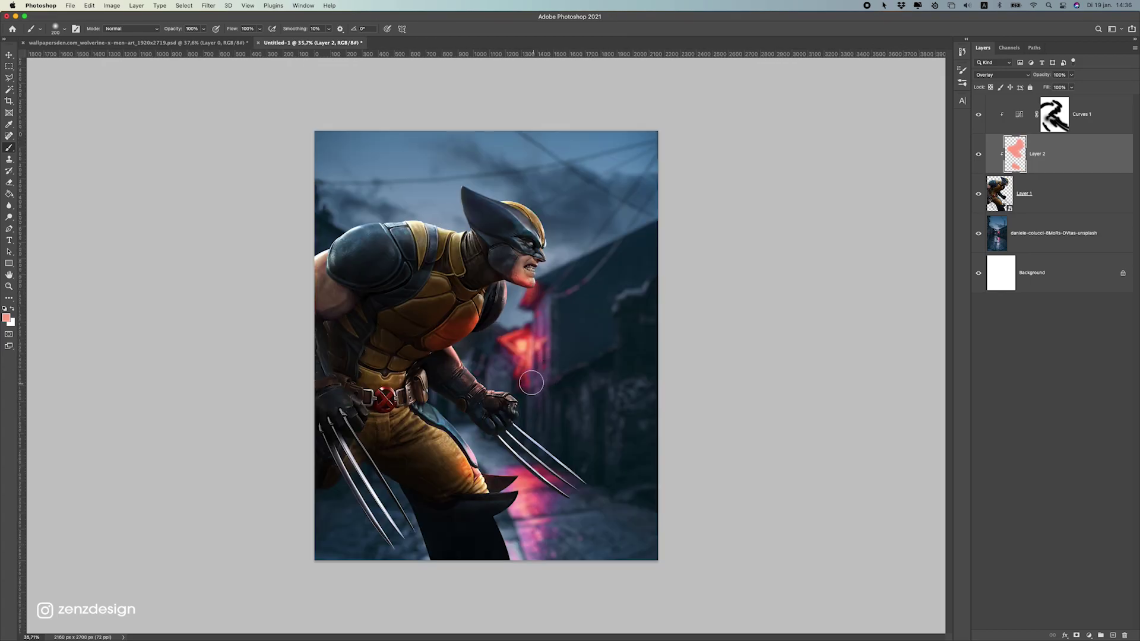
# Step: Add a new layer above the Curves adjustment and change the foreground colour to a paler salmon pink
pyautogui.click(1103, 117)
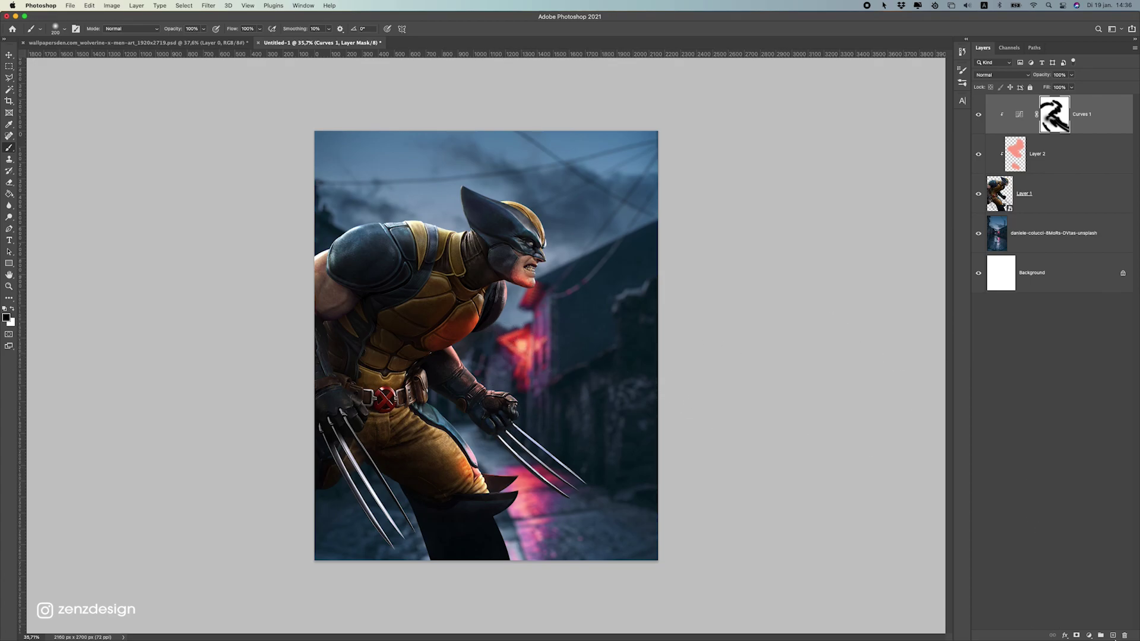
pyautogui.click(1114, 635)
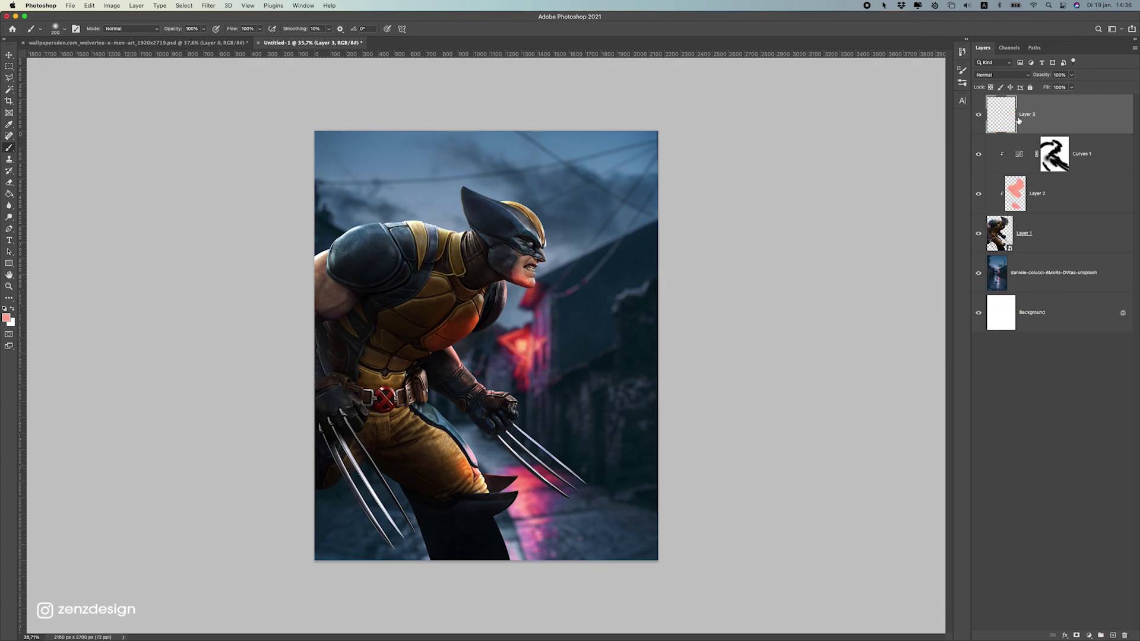
pyautogui.click(7, 319)
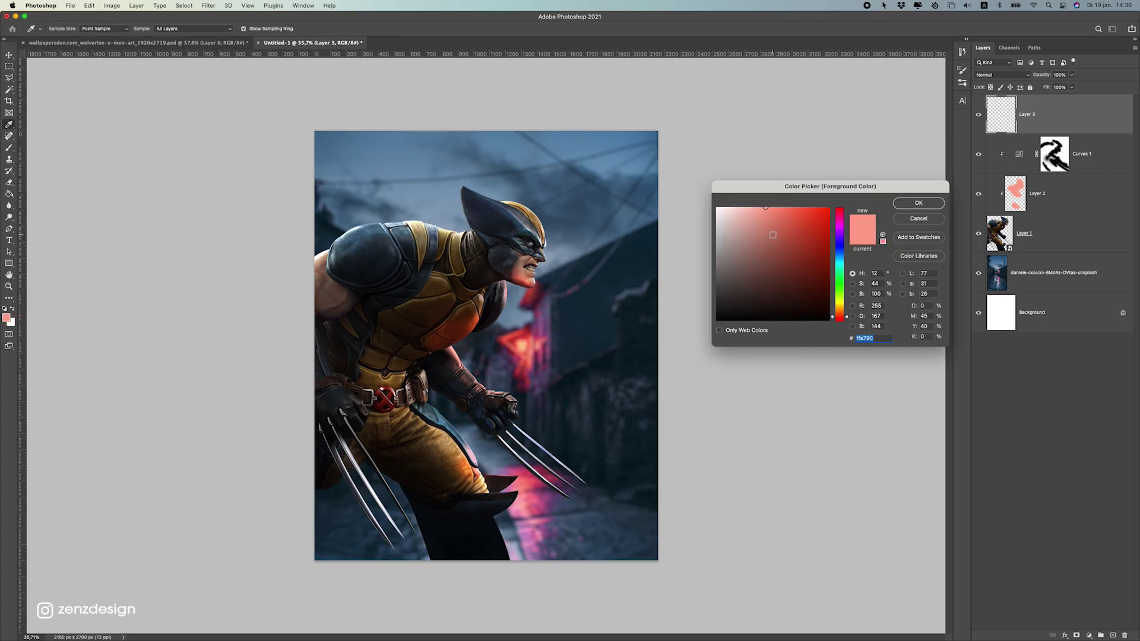
pyautogui.moveTo(766, 207); pyautogui.dragTo(746, 208)
pyautogui.click(919, 202)
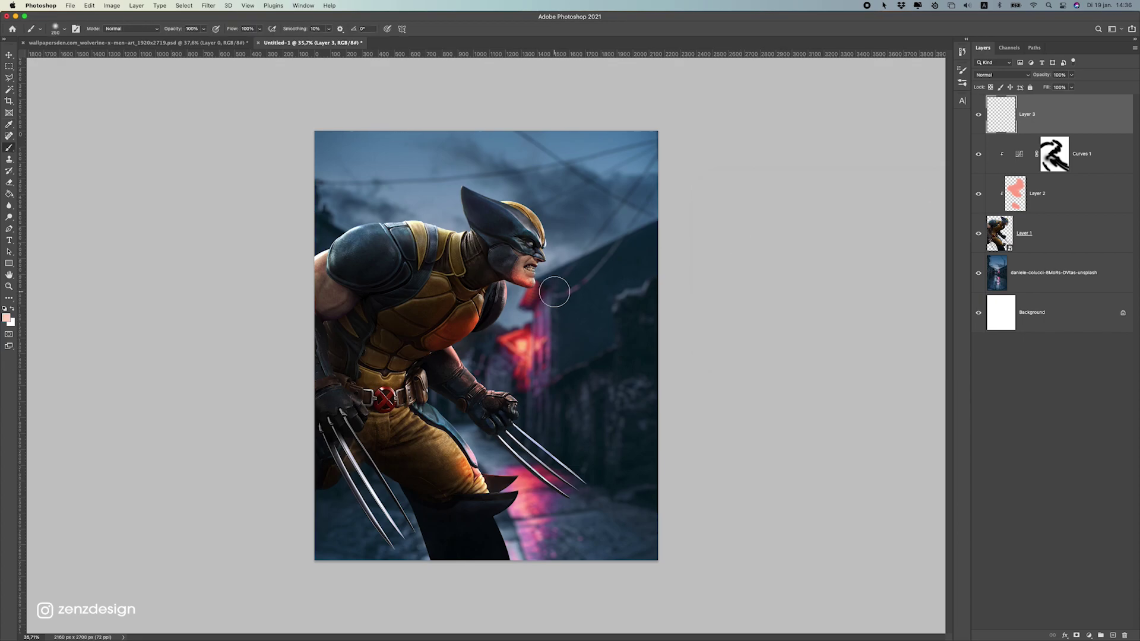
# Step: Paint a soft pale-pink glow with an 800 px brush beside Wolverine's chin and move it down over the neon sign
pyautogui.click(513, 304)
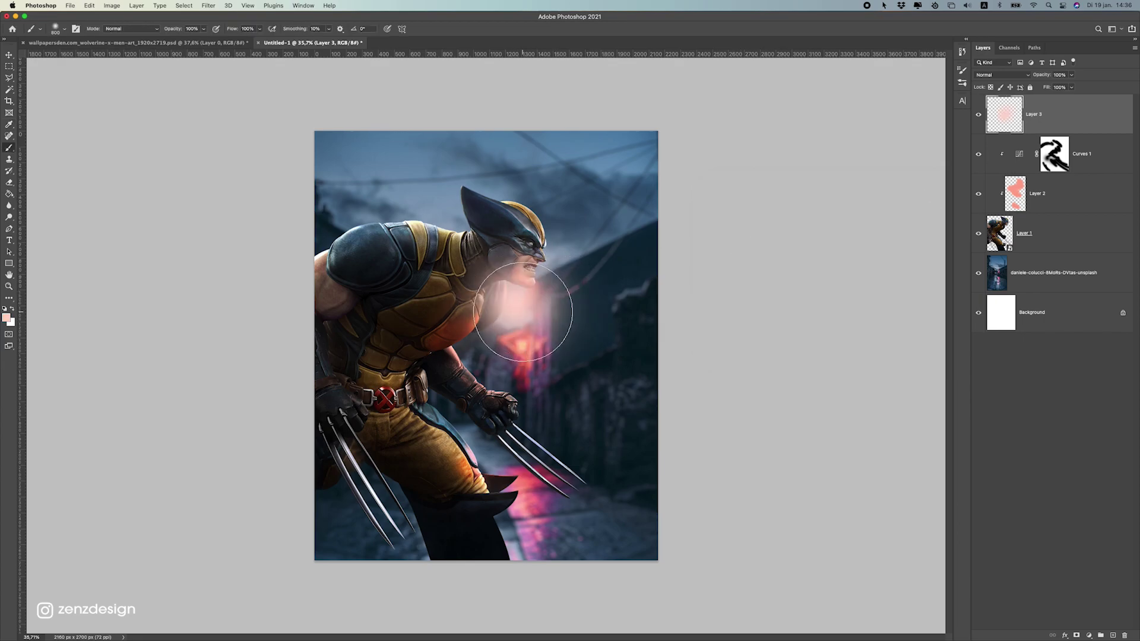
pyautogui.click(9, 55)
pyautogui.moveTo(551, 258); pyautogui.dragTo(545, 305)
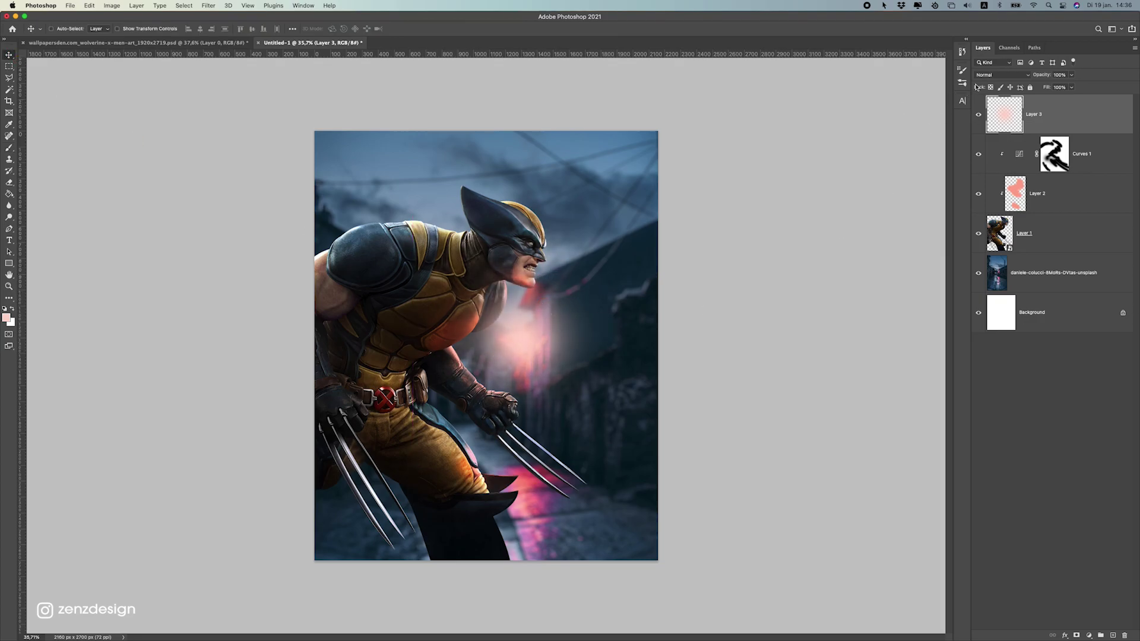
# Step: Set the glow layer's blend mode to Screen and its opacity to 70%, and adjust its position over the neon
pyautogui.click(1002, 75)
pyautogui.click(998, 153)
pyautogui.click(1071, 75)
pyautogui.moveTo(1044, 85); pyautogui.dragTo(1061, 90)
pyautogui.scroll(2, 567, 345)
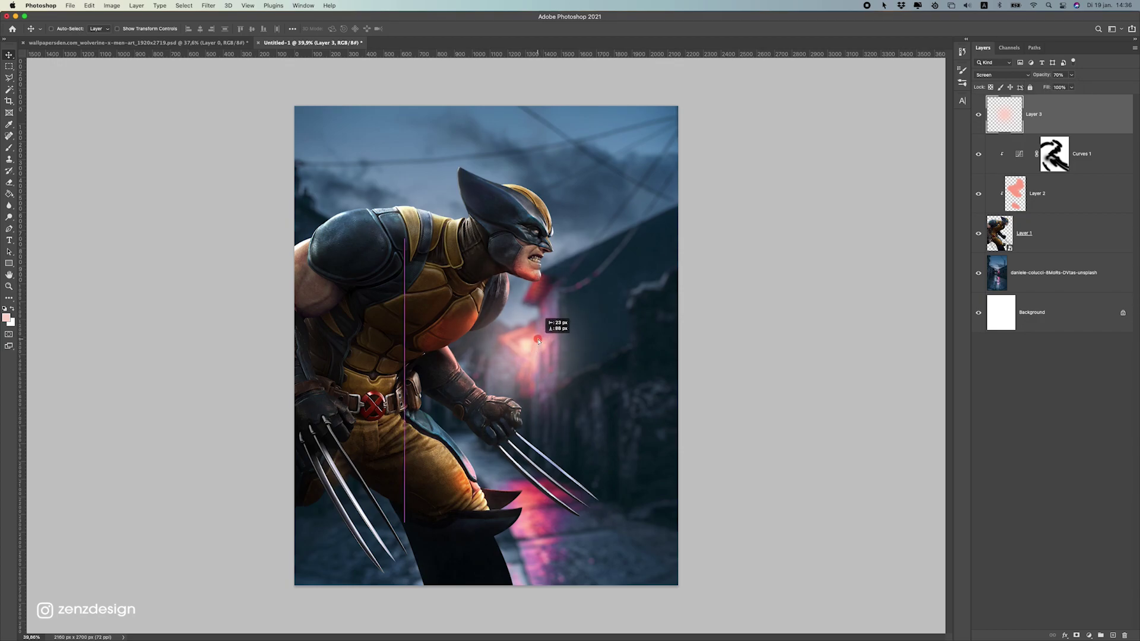
# Step: Reposition the alley photo behind Wolverine and scale it up slightly with Free Transform so it still fills the canvas
pyautogui.click(1026, 237)
pyautogui.moveTo(538, 370); pyautogui.dragTo(522, 385)
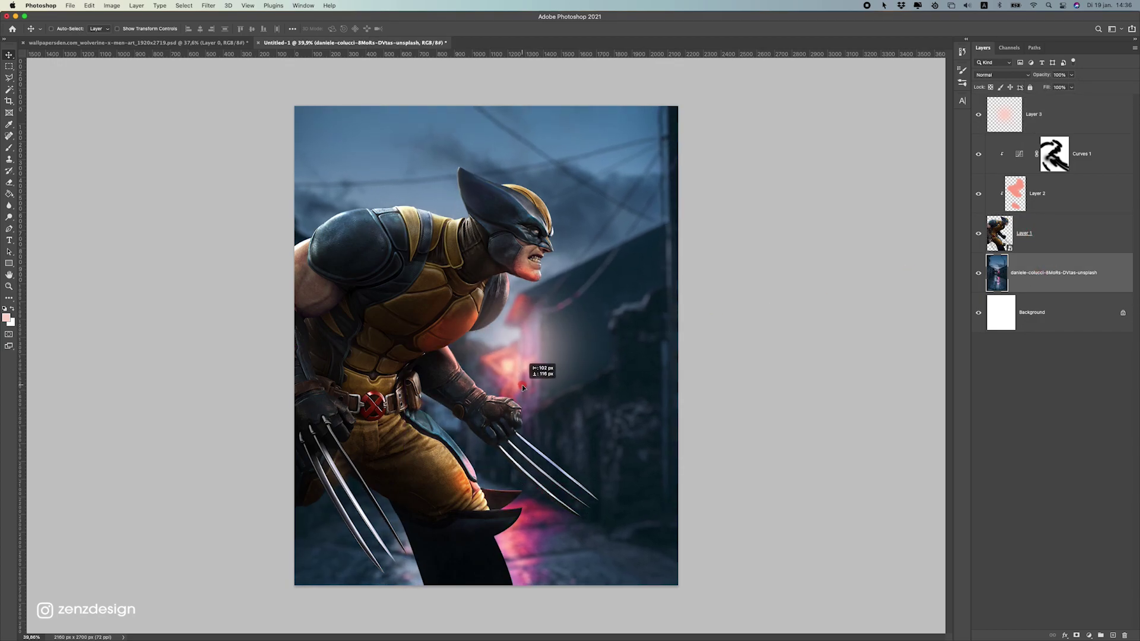
pyautogui.press('super+minus')
pyautogui.press('super+t')
pyautogui.press('super+minus')
pyautogui.moveTo(572, 190); pyautogui.dragTo(582, 182)
pyautogui.moveTo(511, 276); pyautogui.dragTo(518, 274)
pyautogui.press('Return')
pyautogui.press('super+plus')
pyautogui.press('super+plus')
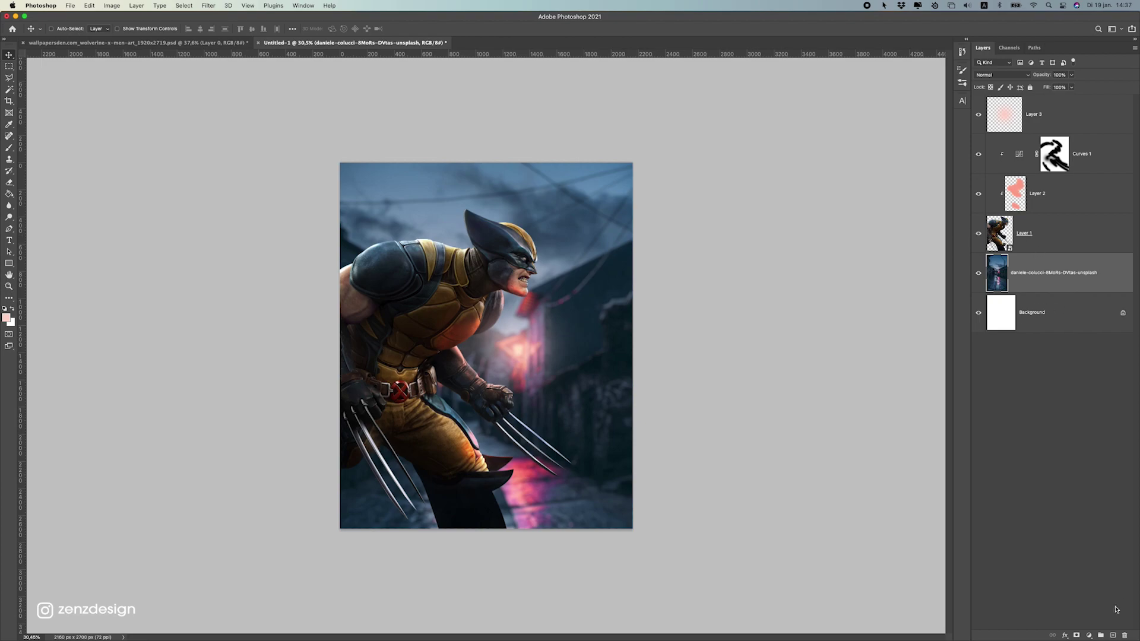
# Step: Darken the alley photo with a Curves adjustment above it, lowering the white output to 221 and pulling the midtones down slightly
pyautogui.click(1093, 637)
pyautogui.click(1087, 486)
pyautogui.moveTo(802, 279); pyautogui.dragTo(810, 300)
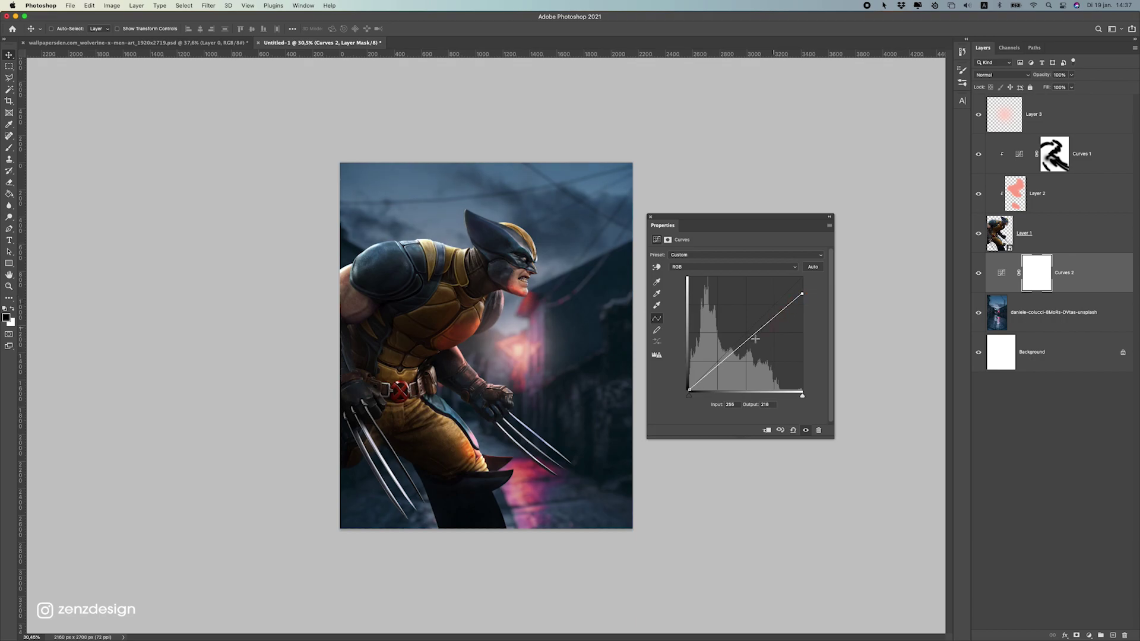
pyautogui.moveTo(744, 345); pyautogui.dragTo(747, 345)
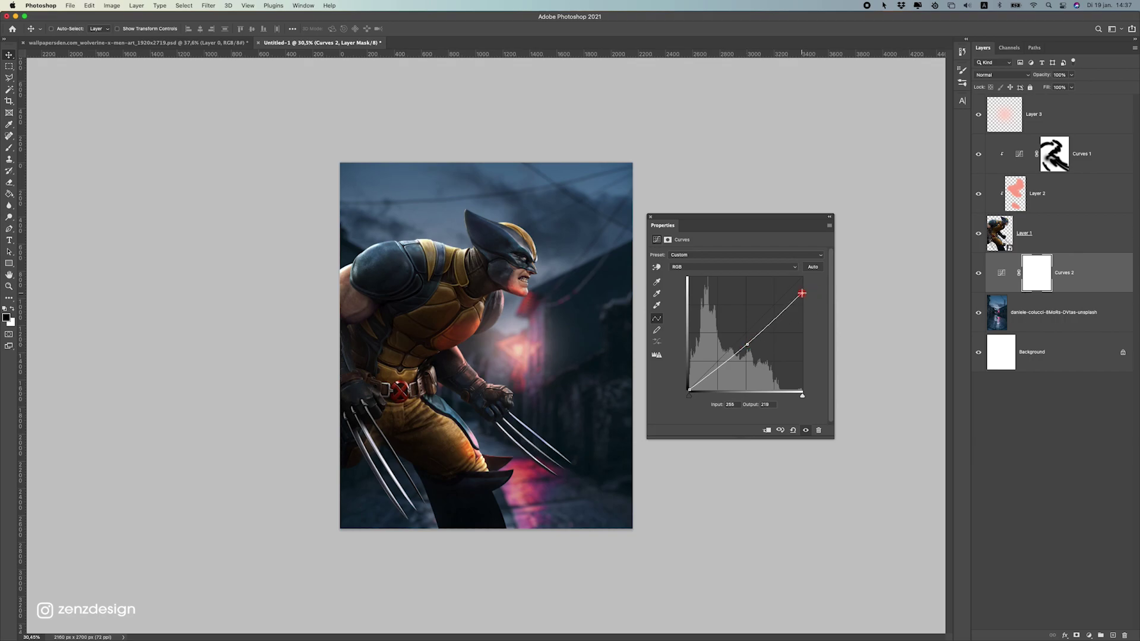
pyautogui.scroll(-5, 537, 373)
pyautogui.scroll(5, 536, 373)
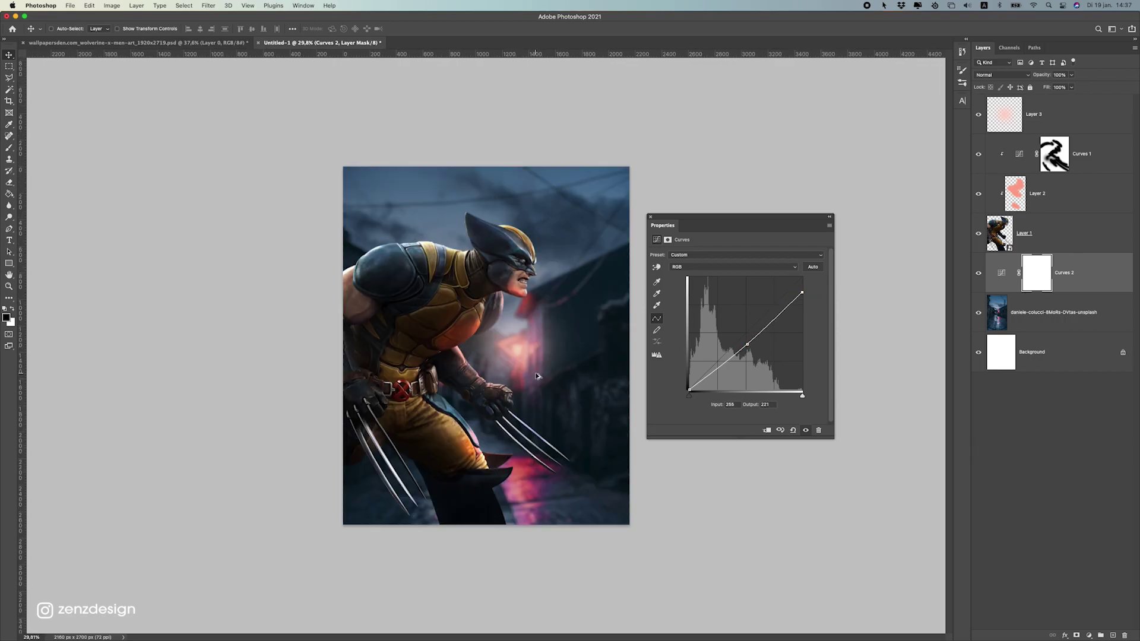
pyautogui.click(653, 218)
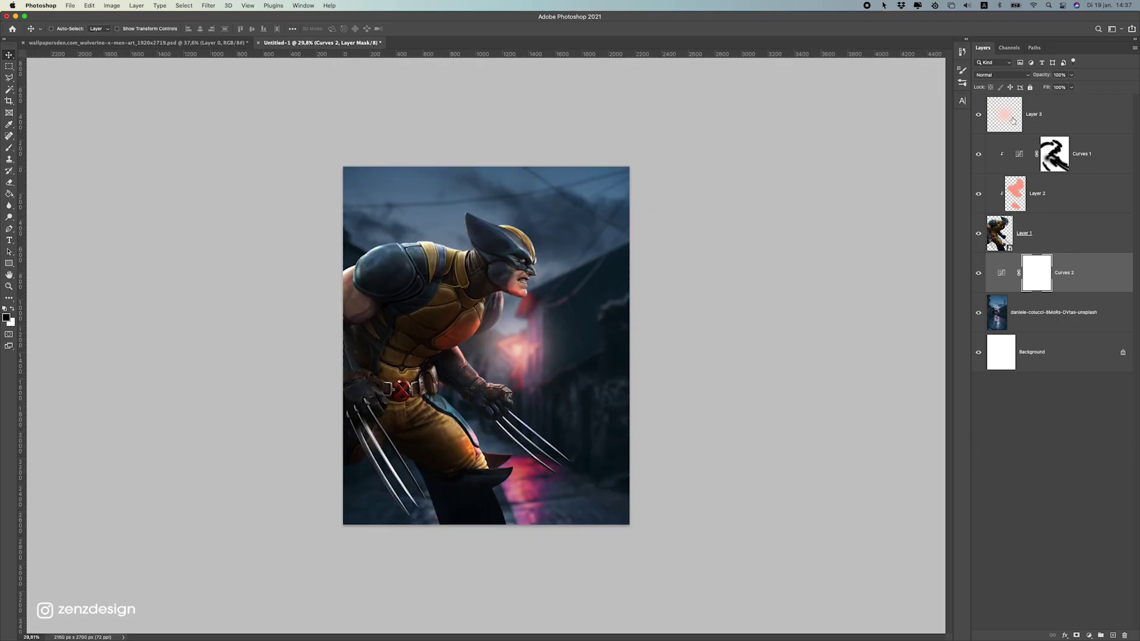
# Step: Duplicate the Overlay light layer and clip the copy to the Wolverine layer
pyautogui.click(1078, 210)
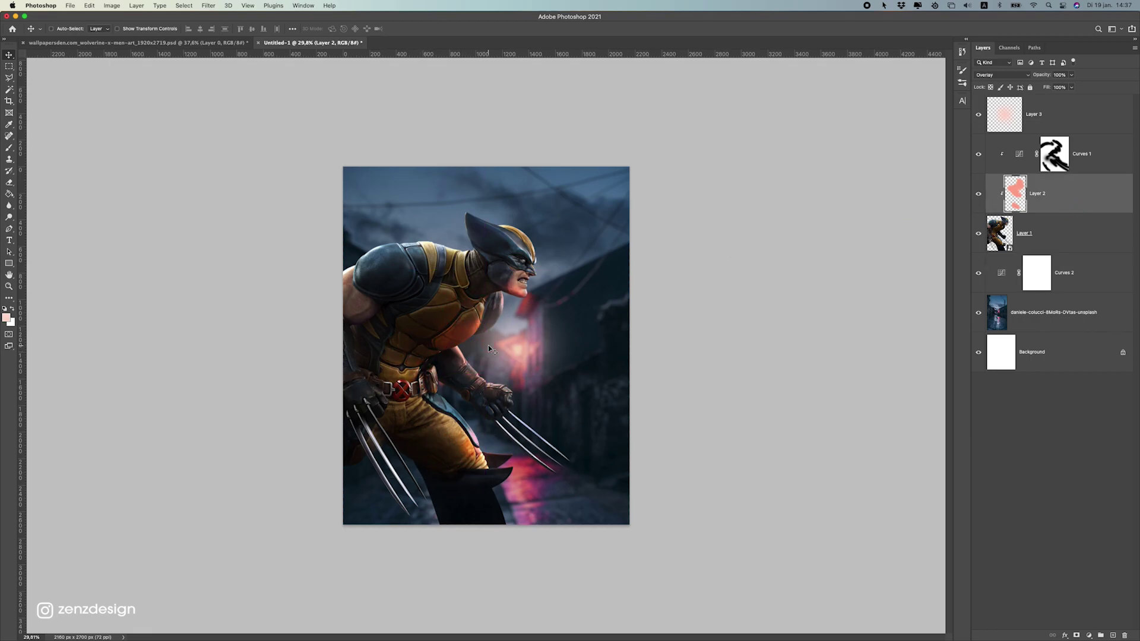
pyautogui.press('super+j')
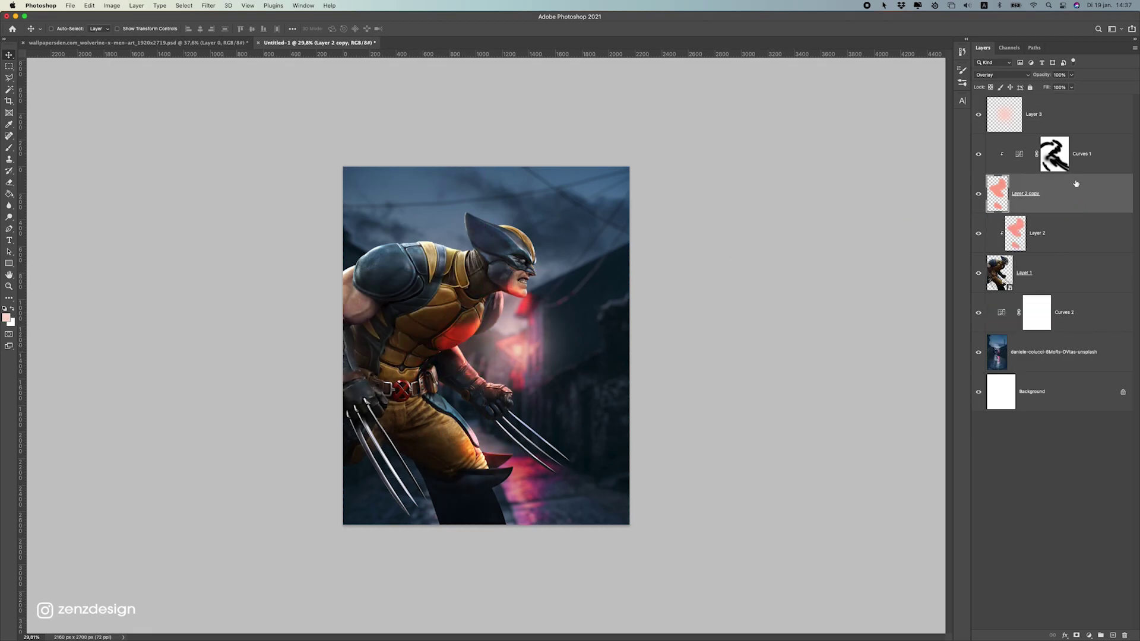
pyautogui.scroll(2, 612, 306)
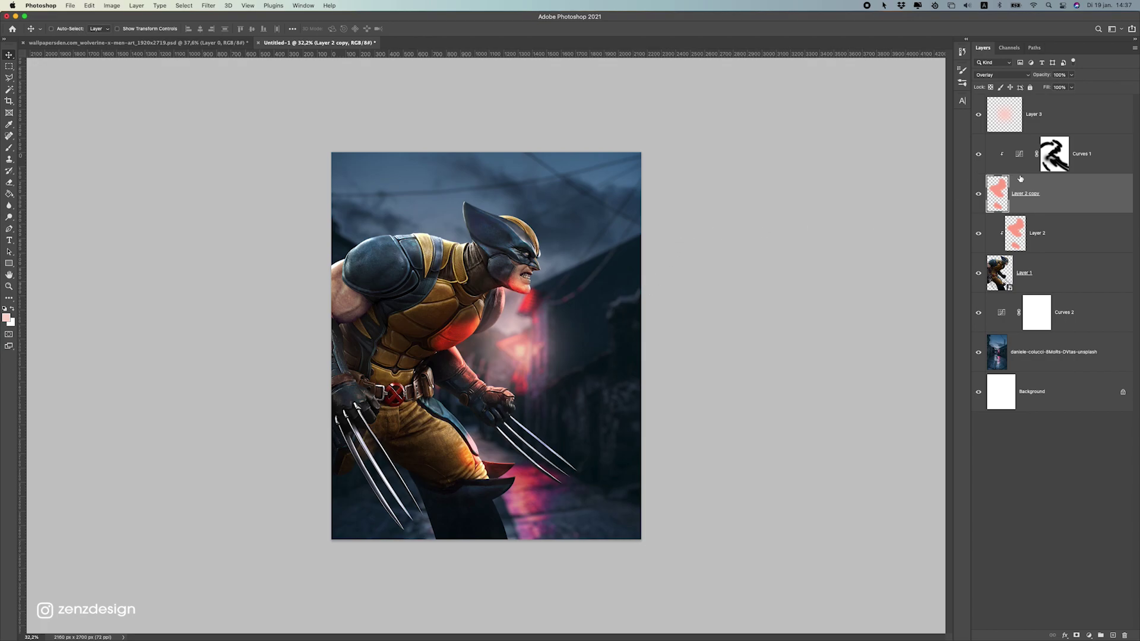
pyautogui.rightClick(1076, 196)
pyautogui.click(1053, 391)
pyautogui.keyDown('alt'); pyautogui.click(1068, 213); pyautogui.keyUp('alt')
# Step: Lower the duplicated Overlay light layer's opacity to about 28%
pyautogui.click(1072, 75)
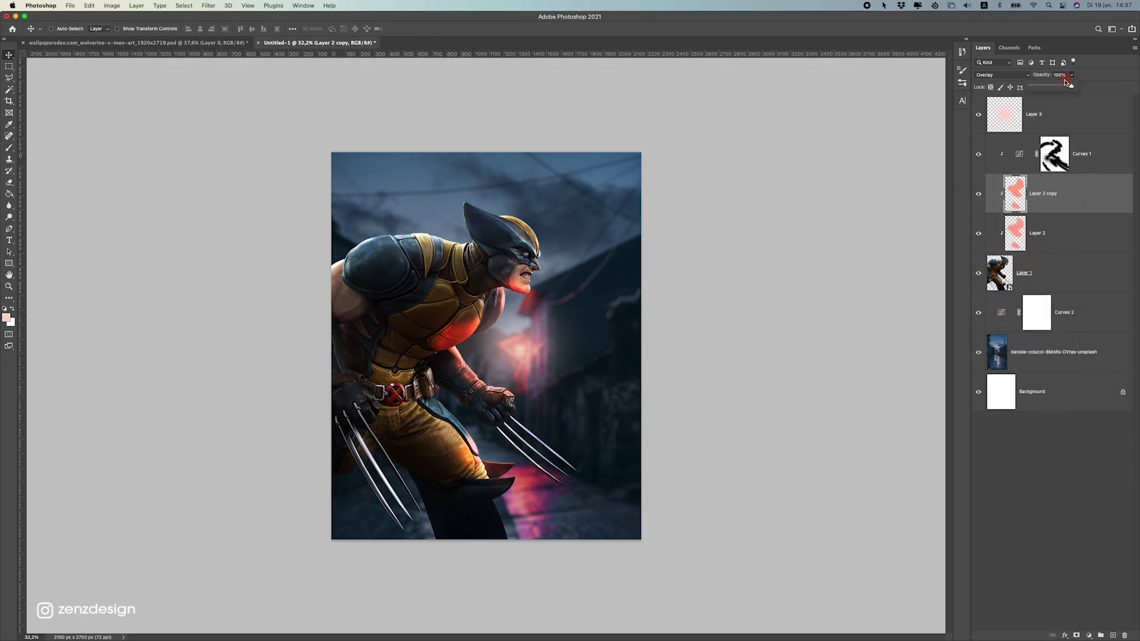
pyautogui.moveTo(1025, 79); pyautogui.dragTo(1032, 87)
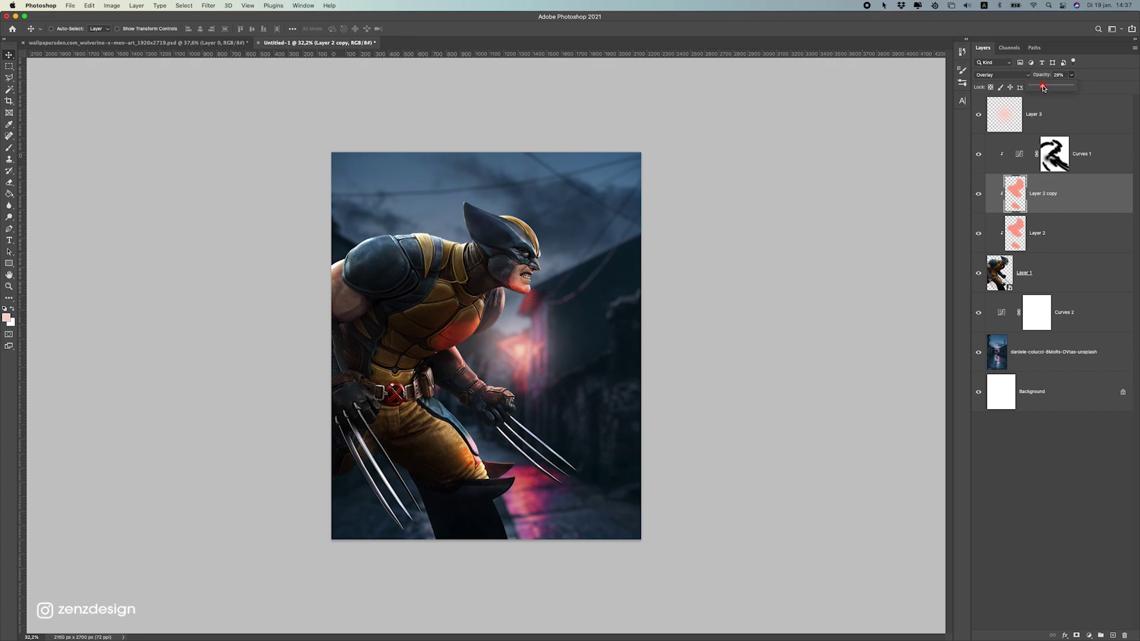
pyautogui.scroll(-5, 582, 323)
pyautogui.scroll(5, 582, 323)
pyautogui.rightClick(736, 270)
pyautogui.click(751, 291)
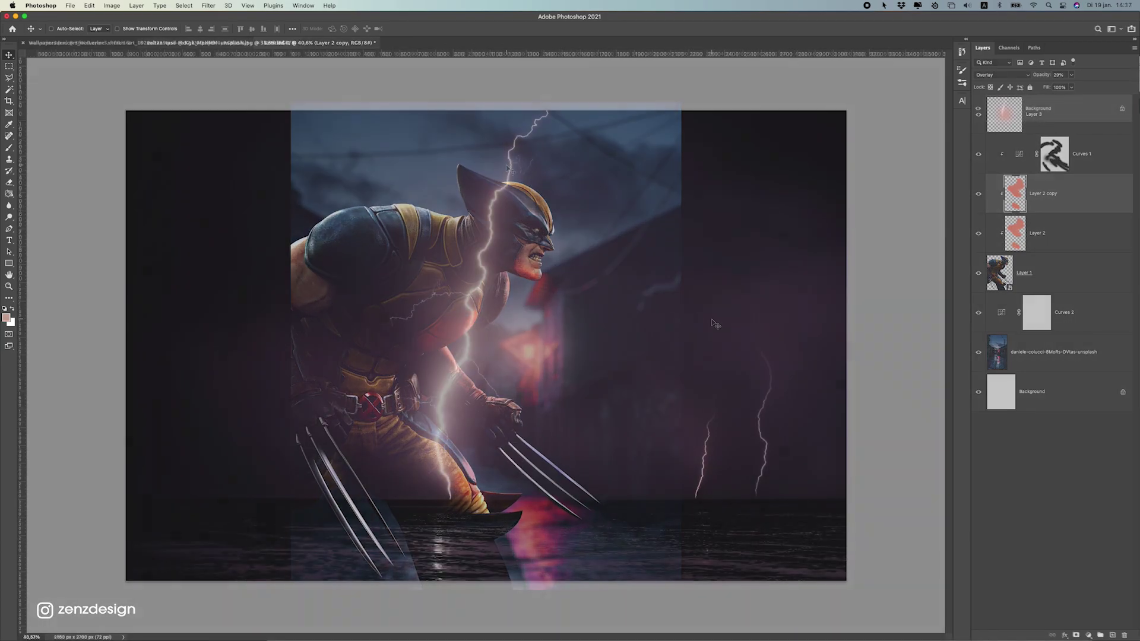
# Step: Copy the whole lightning photo into the Wolverine2.psd document and move it left until it covers the canvas
pyautogui.press('super+a')
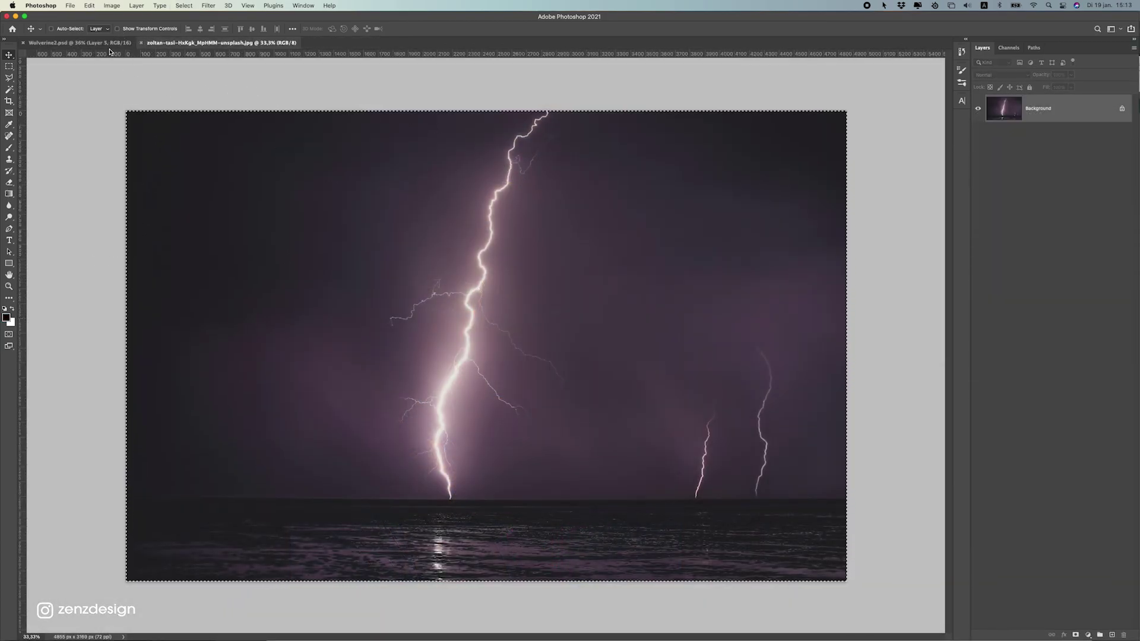
pyautogui.click(105, 43)
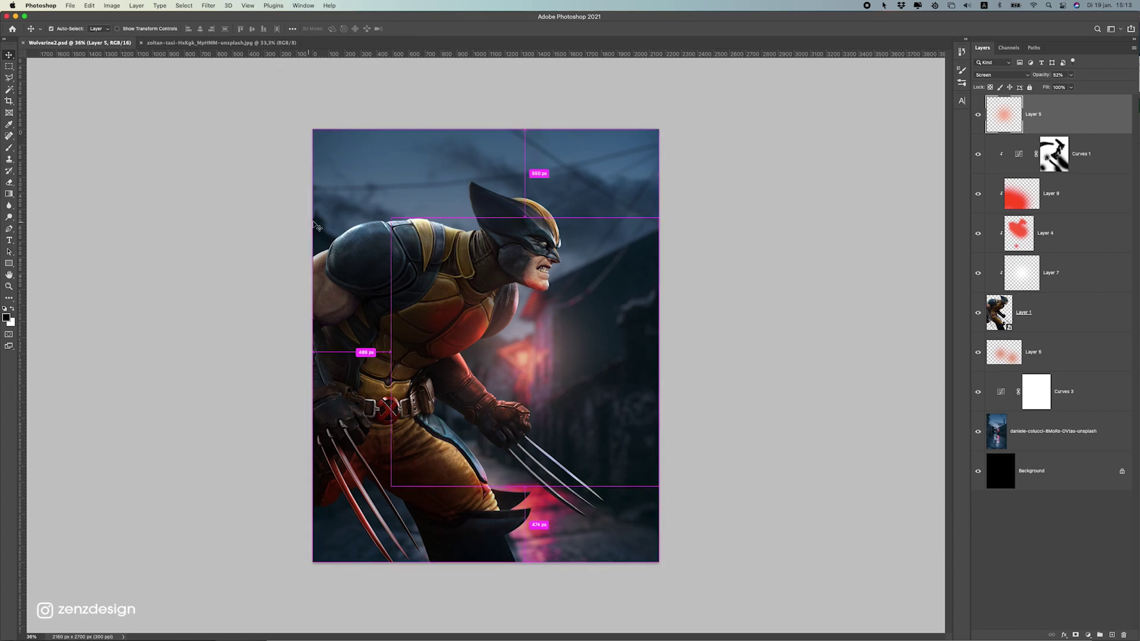
pyautogui.press('super+v')
pyautogui.moveTo(632, 268); pyautogui.dragTo(416, 265)
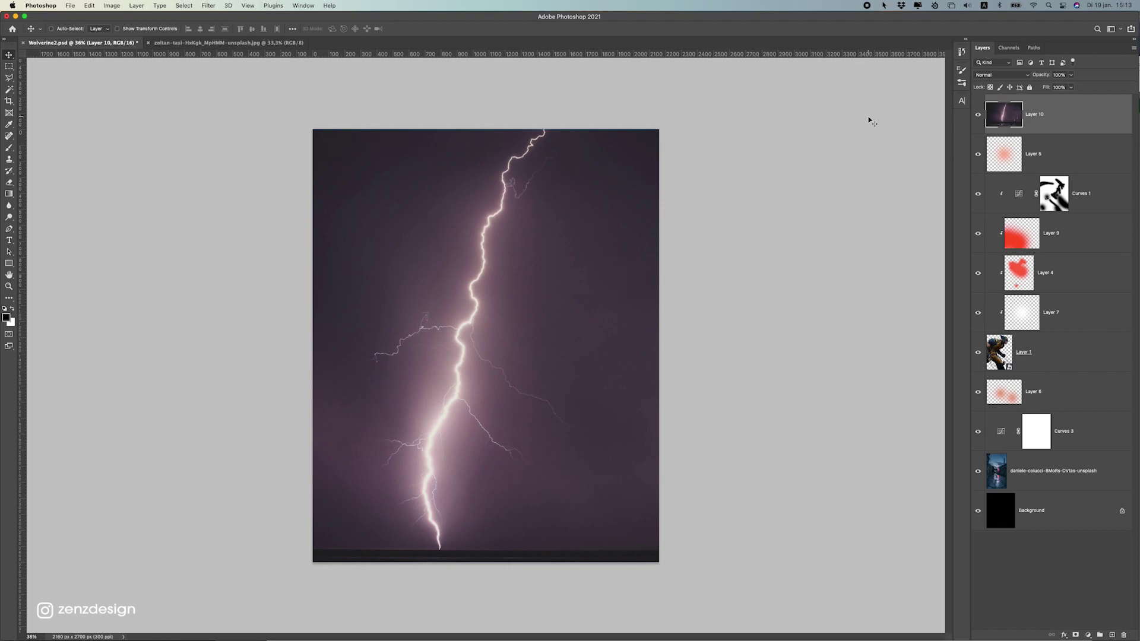
# Step: Convert the lightning layer to a smart object and blend it in Screen mode, shifted slightly right and down
pyautogui.rightClick(1058, 124)
pyautogui.click(996, 255)
pyautogui.click(997, 76)
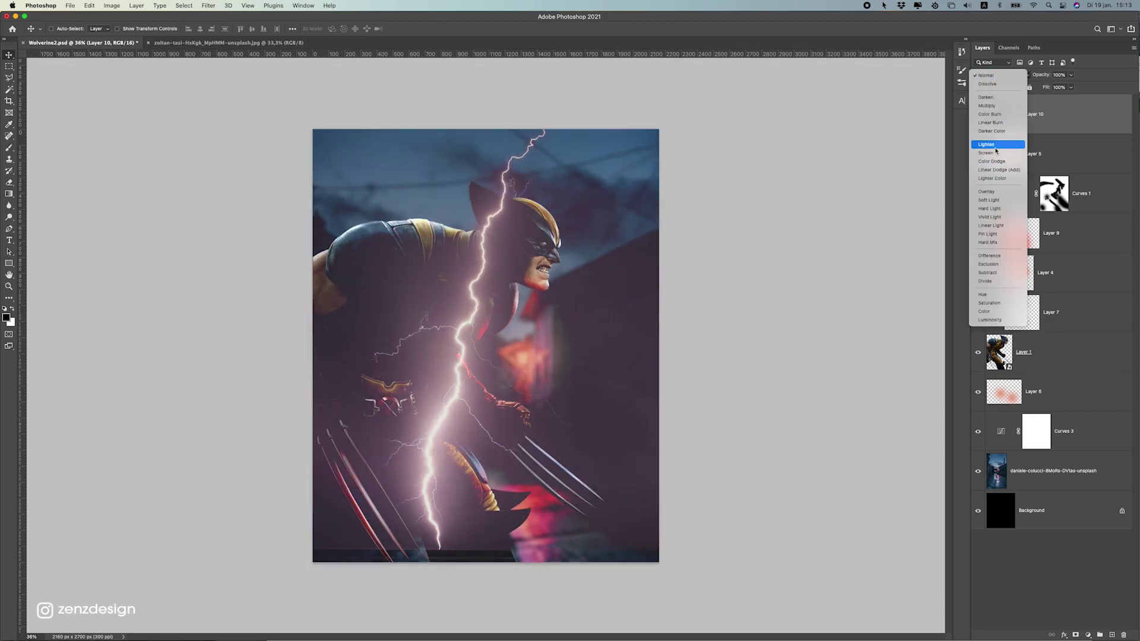
pyautogui.click(995, 152)
pyautogui.moveTo(570, 258); pyautogui.dragTo(588, 267)
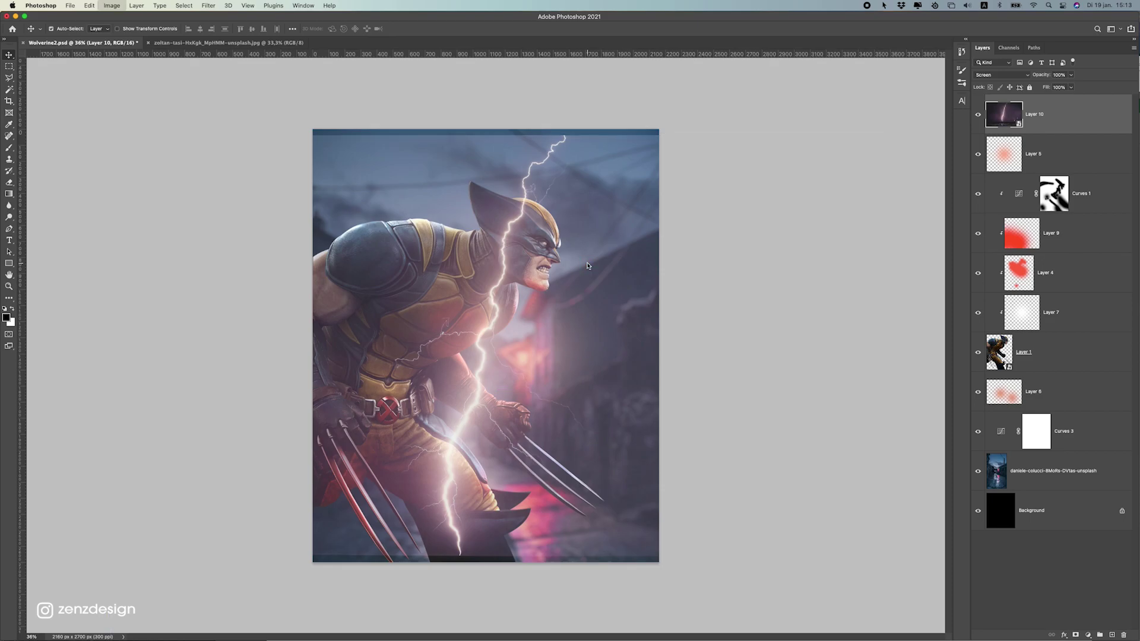
# Step: Apply Levels to the lightning layer, sampling its dark sky as the black point to remove the haze over the scene
pyautogui.press('super+l')
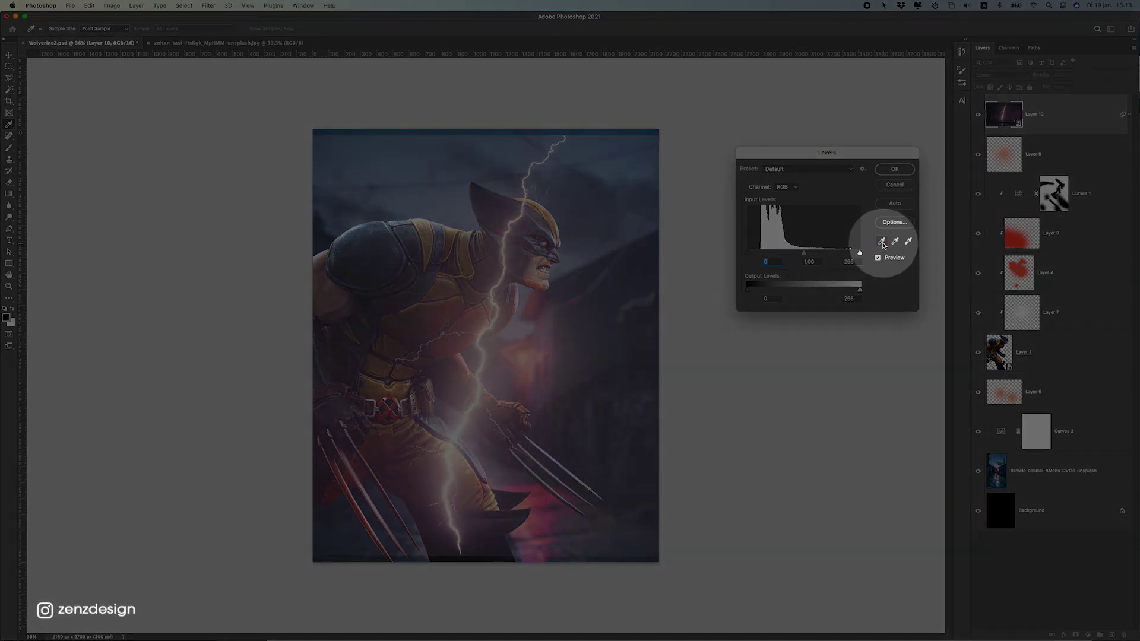
pyautogui.click(882, 242)
pyautogui.click(610, 275)
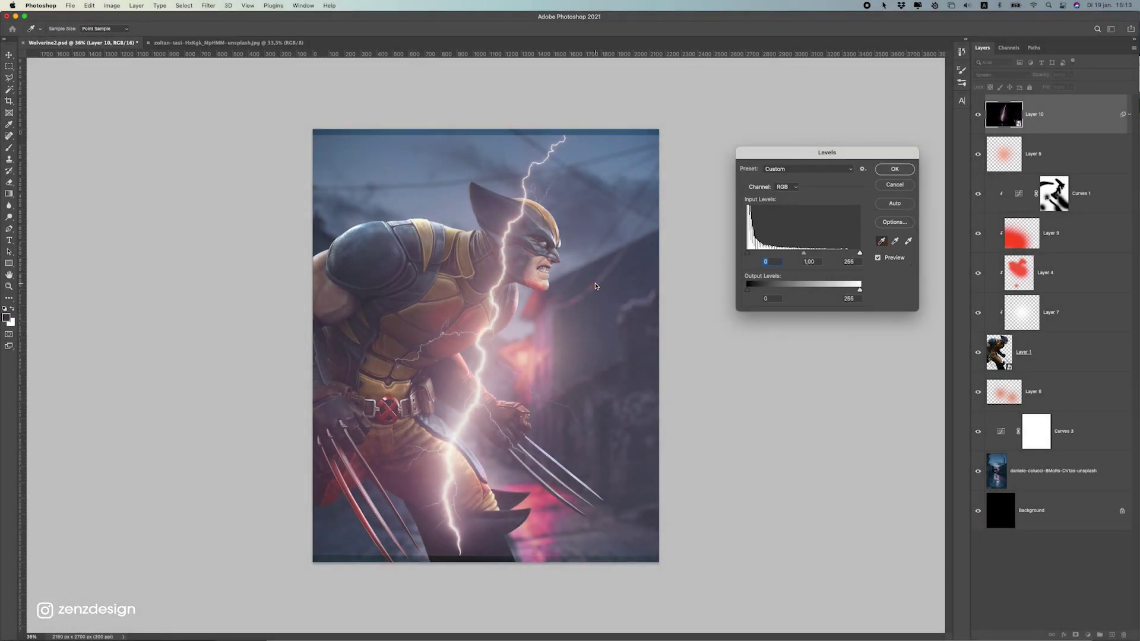
pyautogui.click(891, 170)
# Step: Transform the lightning to about 52% size, rotated about 52° counterclockwise, and position it along the claws of the hand nearest the left canvas edge
pyautogui.press('super+t')
pyautogui.moveTo(608, 106); pyautogui.dragTo(363, 161)
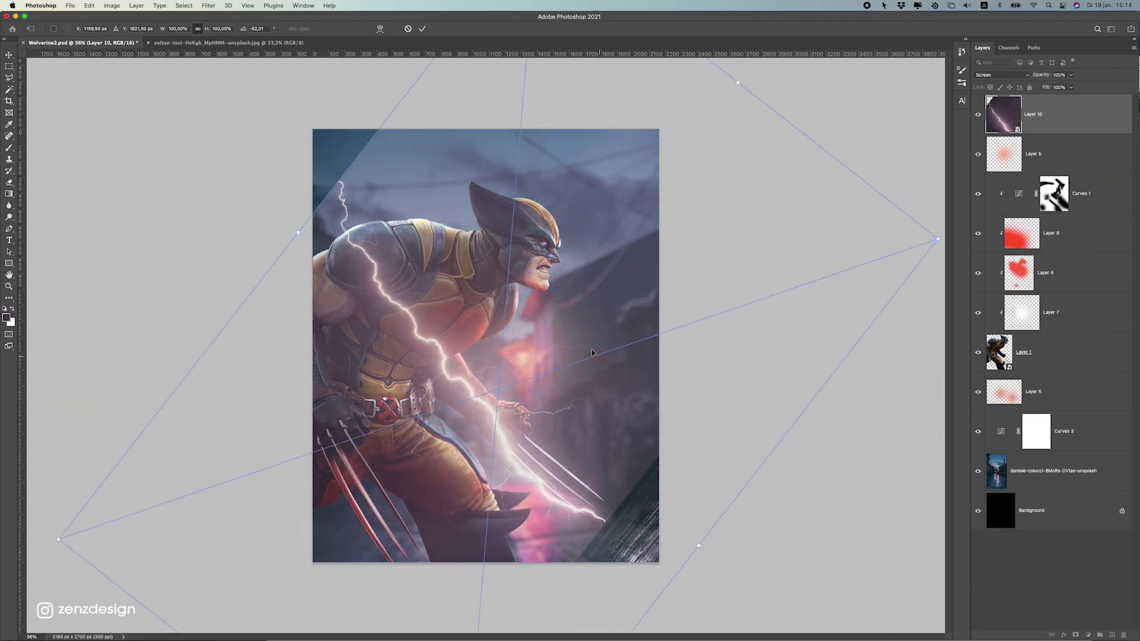
pyautogui.moveTo(599, 360); pyautogui.dragTo(541, 456)
pyautogui.scroll(-2, 478, 434)
pyautogui.moveTo(479, 90); pyautogui.dragTo(452, 268)
pyautogui.moveTo(475, 377); pyautogui.dragTo(457, 406)
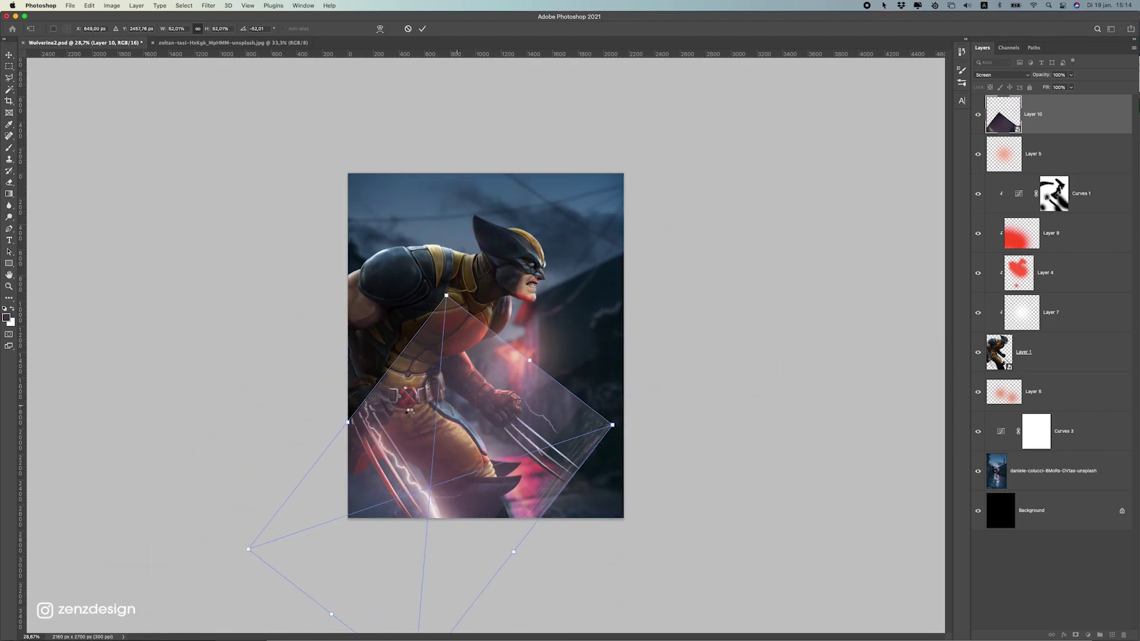
pyautogui.press('Return')
pyautogui.moveTo(383, 427); pyautogui.dragTo(378, 434)
# Step: Add a layer mask to the lightning layer and paint black to hide the stray bolts around the front hand's claws
pyautogui.scroll(6, 378, 435)
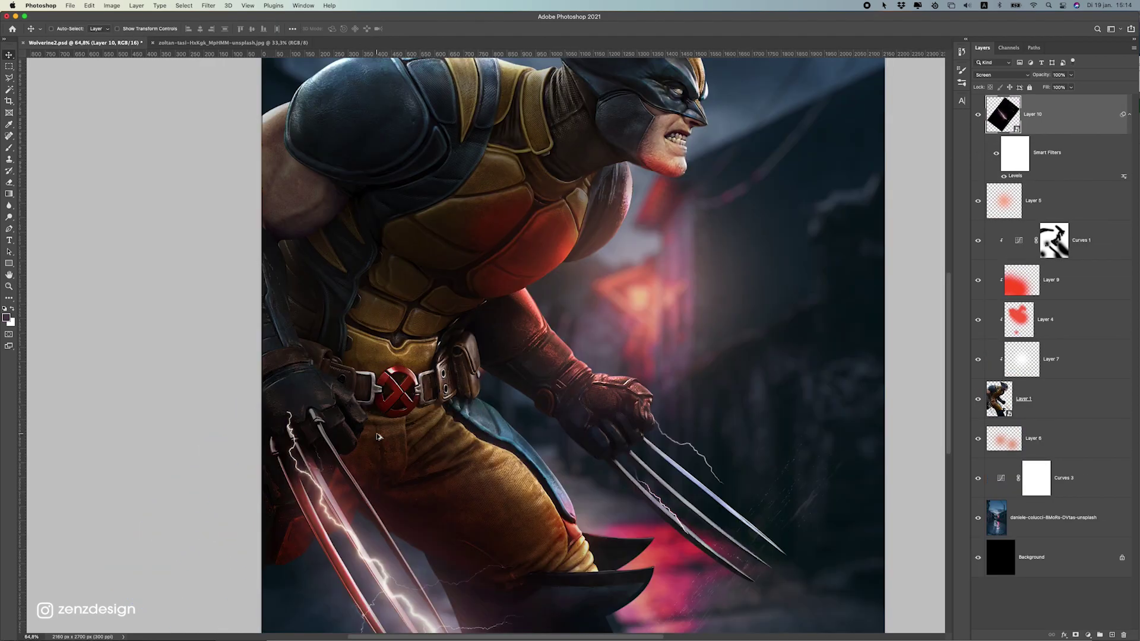
pyautogui.scroll(-2, 376, 436)
pyautogui.scroll(-1, 381, 429)
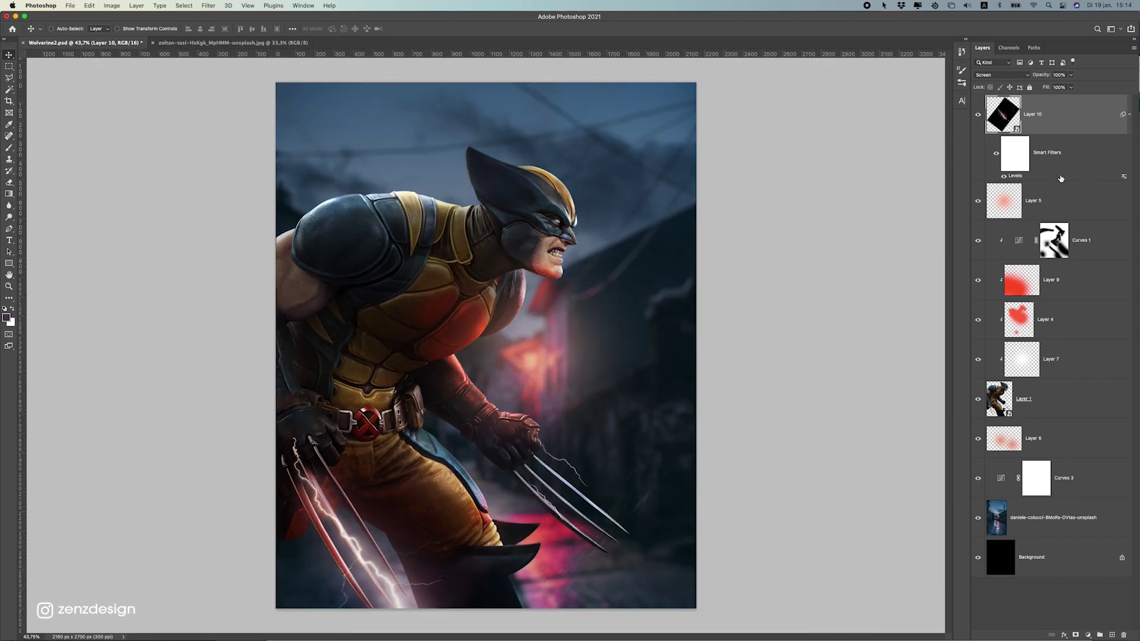
pyautogui.click(1076, 635)
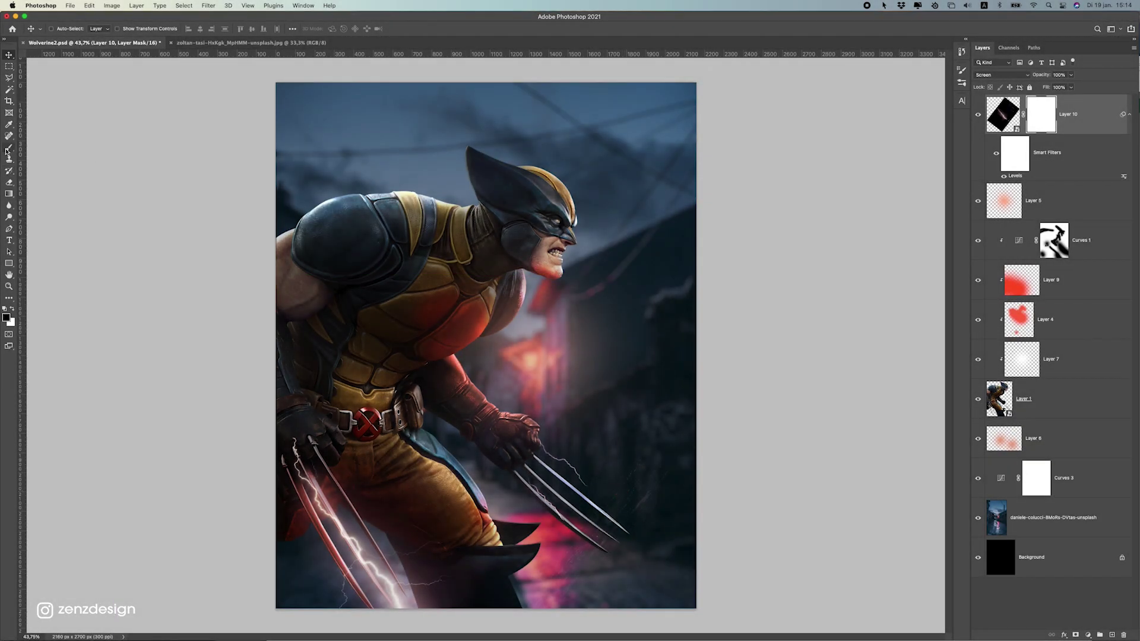
pyautogui.click(8, 148)
pyautogui.moveTo(540, 466); pyautogui.dragTo(611, 570)
pyautogui.moveTo(566, 433); pyautogui.dragTo(552, 445)
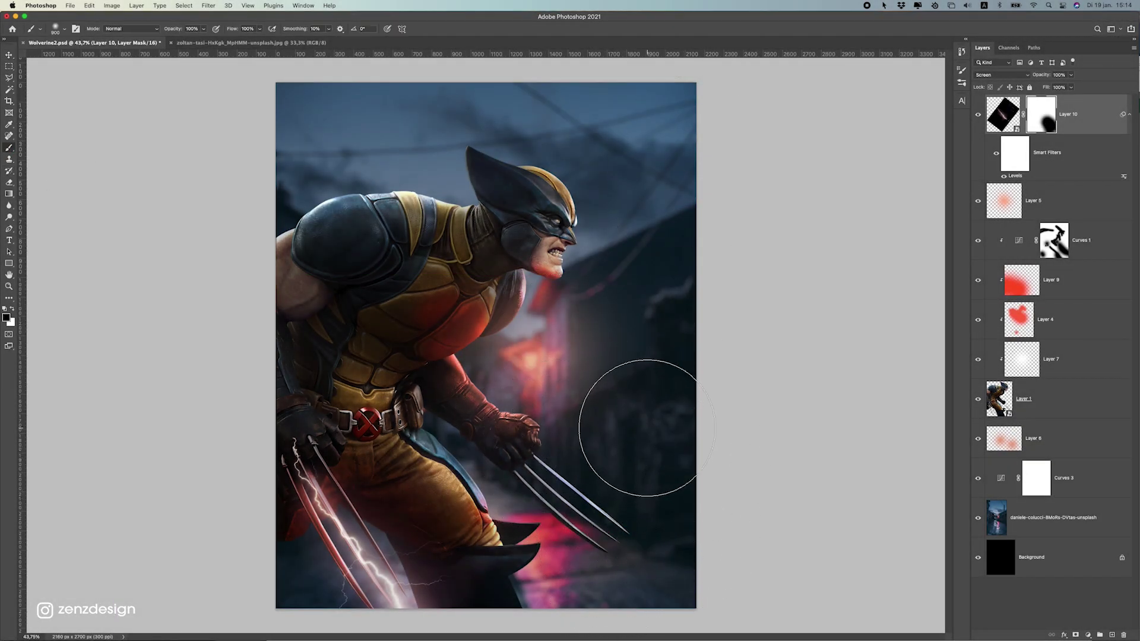
# Step: Duplicate the lightning layer, move the copy to the front hand's claws and rotate it to about -23° to follow the blades
pyautogui.press('super+j')
pyautogui.click(7, 54)
pyautogui.moveTo(305, 450); pyautogui.dragTo(554, 446)
pyautogui.press('super+t')
pyautogui.moveTo(594, 232); pyautogui.dragTo(469, 309)
pyautogui.moveTo(533, 549); pyautogui.dragTo(568, 516)
pyautogui.scroll(-5, 547, 476)
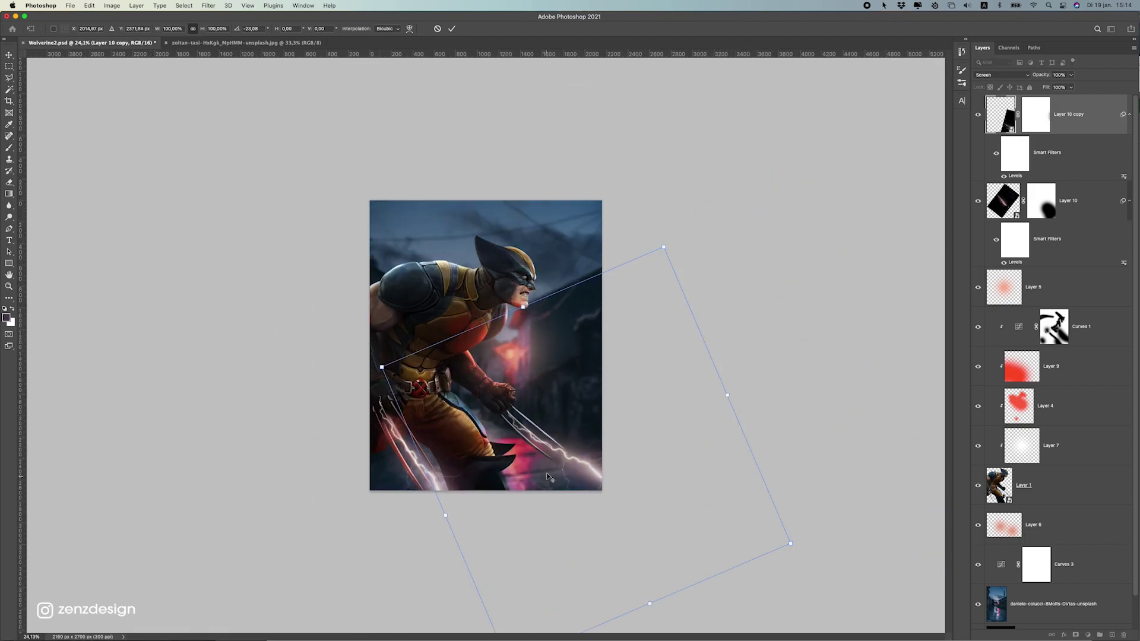
pyautogui.scroll(5, 545, 478)
pyautogui.press('Return')
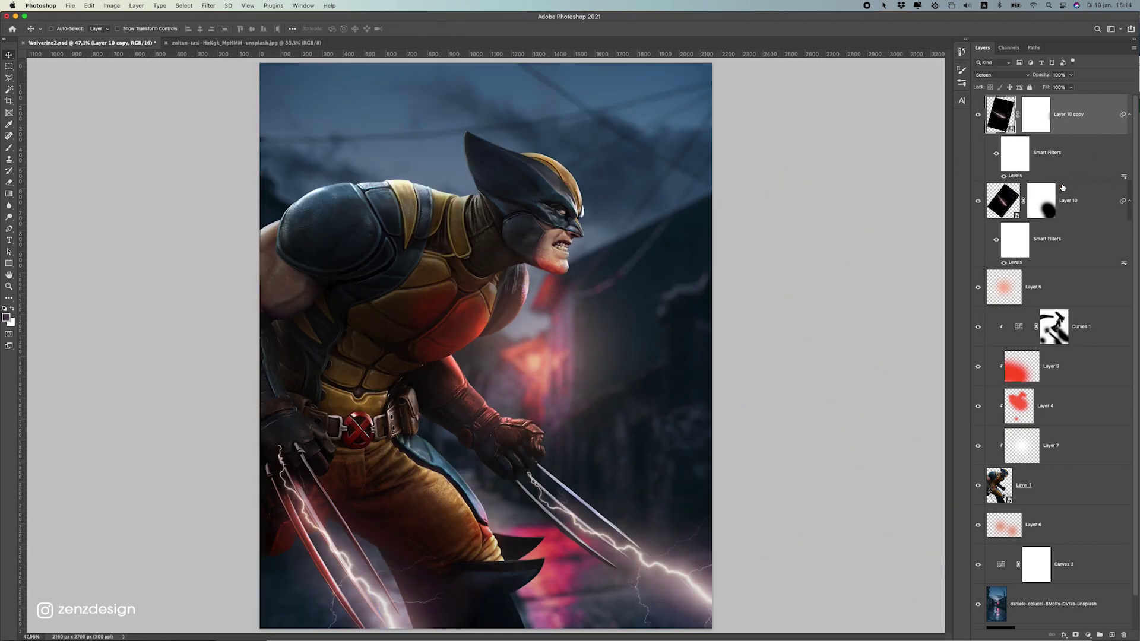
# Step: Select the original Layer 10 lightning and nudge it slightly down along the rear hand's claws
pyautogui.click(1068, 200)
pyautogui.moveTo(349, 443); pyautogui.dragTo(351, 457)
pyautogui.scroll(-5, 354, 438)
pyautogui.scroll(6, 354, 438)
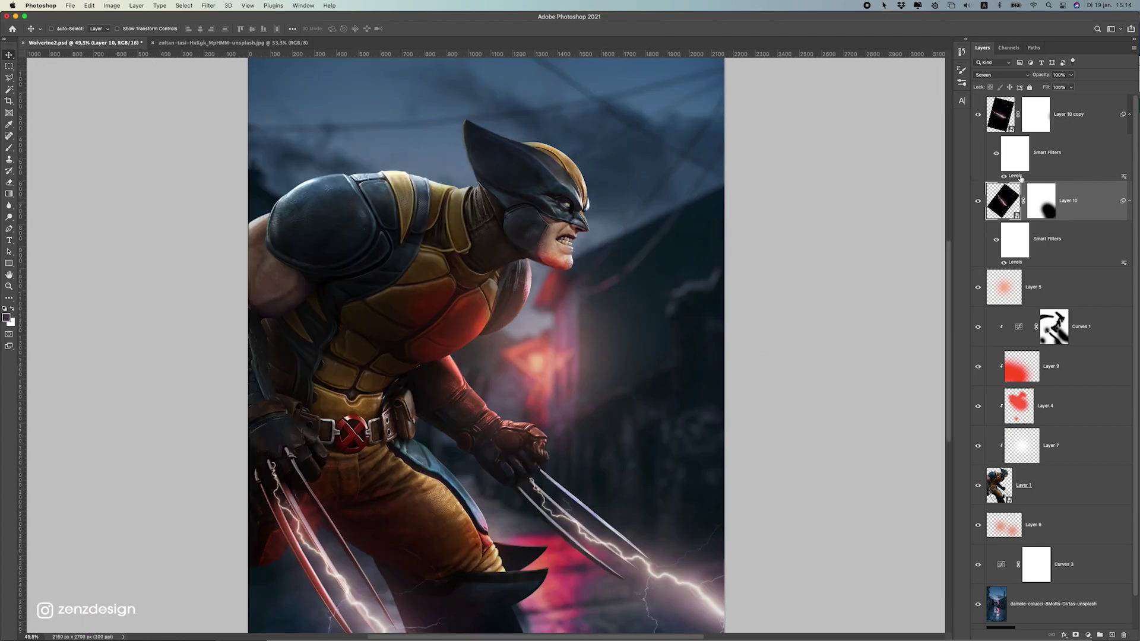
# Step: Duplicate the Layer 10 lightning and place the copy along the neighbouring claw of the same hand
pyautogui.press('super+j')
pyautogui.moveTo(258, 553); pyautogui.dragTo(345, 599)
pyautogui.scroll(-5, 394, 517)
pyautogui.scroll(5, 401, 466)
pyautogui.scroll(-1, 392, 505)
pyautogui.moveTo(389, 505); pyautogui.dragTo(386, 508)
pyautogui.scroll(-5, 383, 493)
pyautogui.scroll(6, 401, 476)
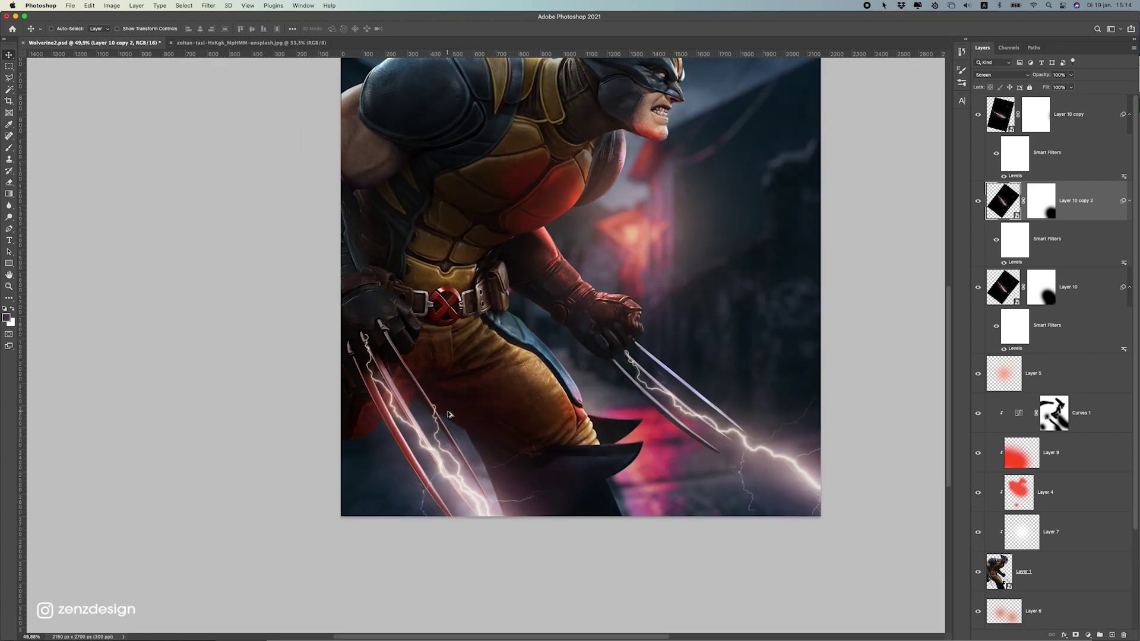
pyautogui.scroll(-2, 450, 414)
# Step: Create a new layer above the lightning layers and choose the dense03 mist brush for painting
pyautogui.rightClick(780, 261)
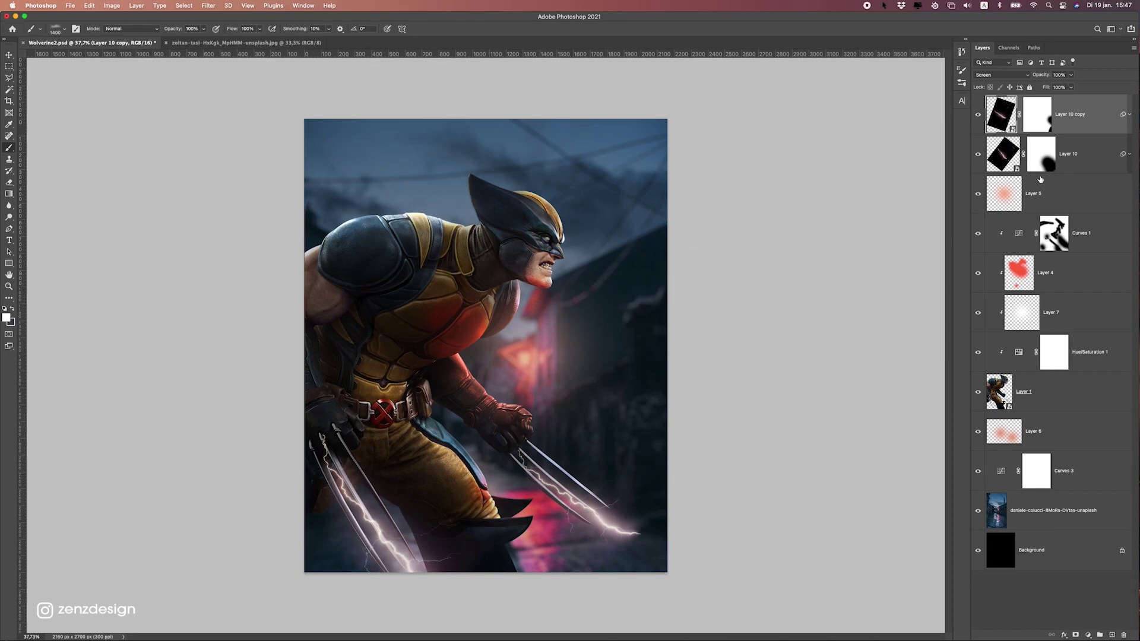
pyautogui.click(1113, 635)
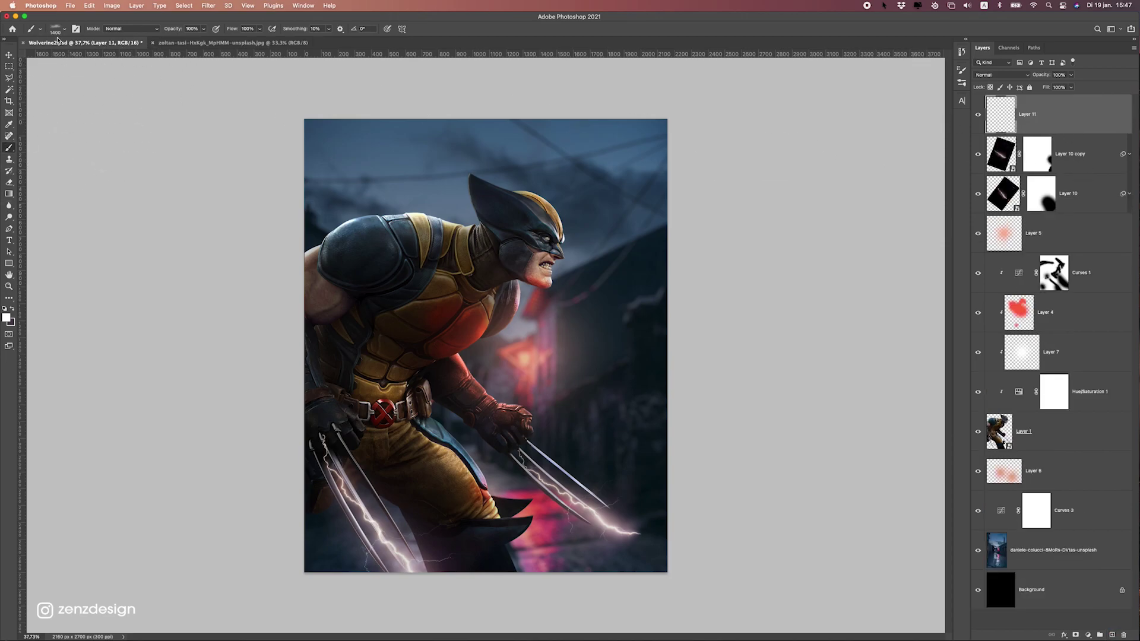
pyautogui.rightClick(11, 153)
pyautogui.click(36, 149)
pyautogui.click(53, 30)
pyautogui.scroll(-2, 89, 239)
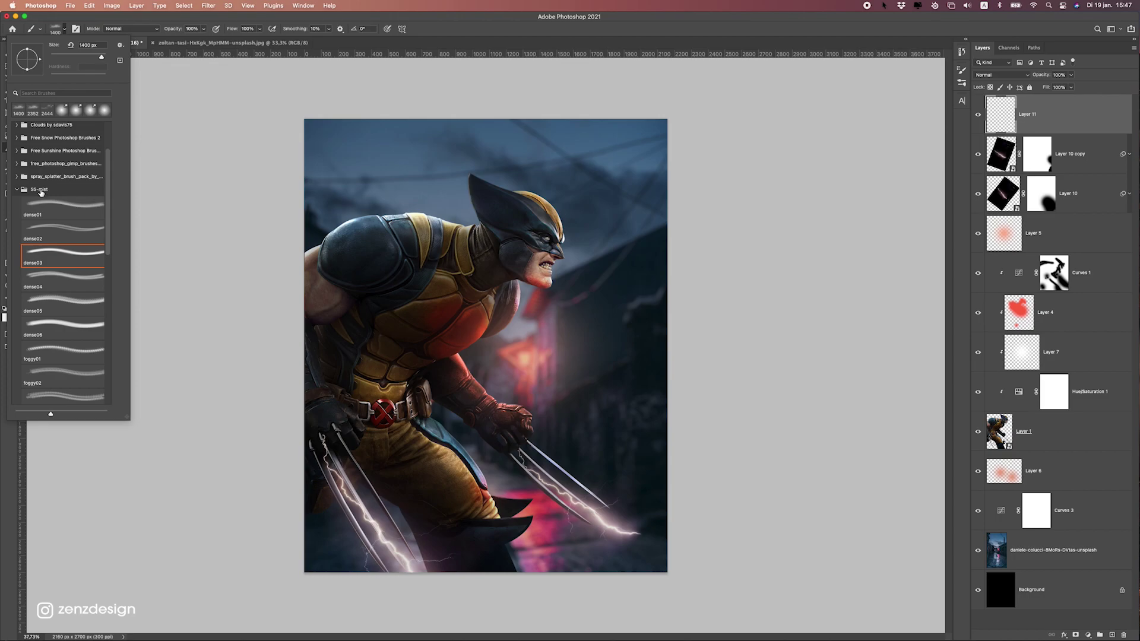
pyautogui.click(49, 254)
pyautogui.click(59, 257)
pyautogui.click(387, 21)
# Step: Set the new layer to Overlay and paint white mist over the rear hand's electrified claws
pyautogui.click(989, 75)
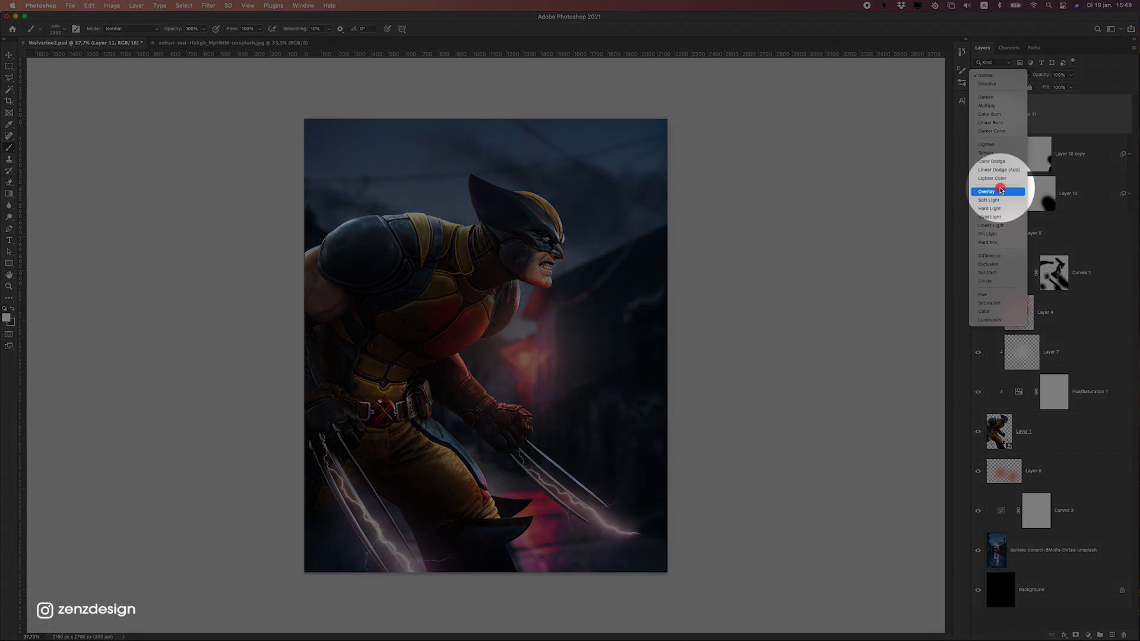
pyautogui.click(1002, 191)
pyautogui.click(347, 480)
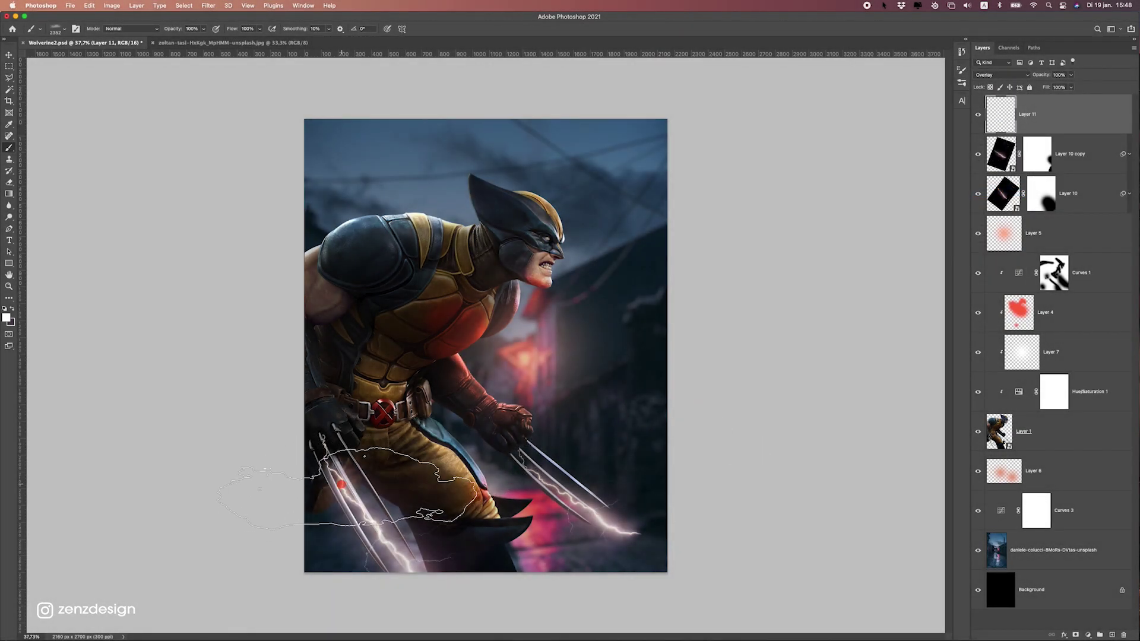
pyautogui.click(360, 535)
pyautogui.click(304, 485)
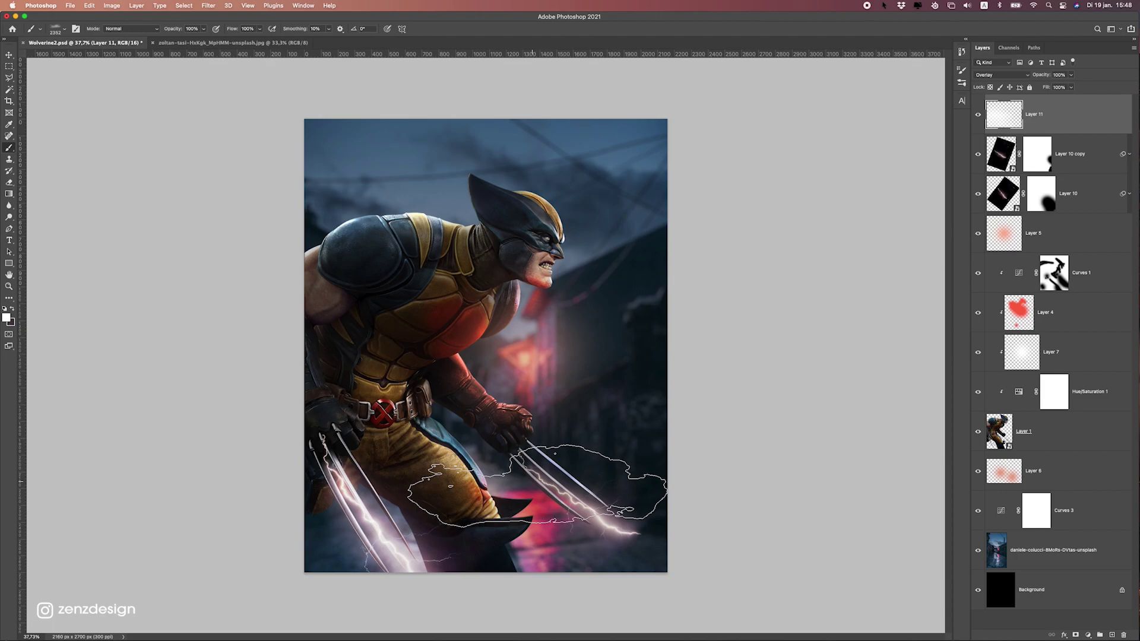
# Step: Reduce the mist brush to about 900 px and brighten the lightning around the claws with white mist
pyautogui.press('[')
pyautogui.press('[')
pyautogui.press('[')
pyautogui.press('[')
pyautogui.press('[')
pyautogui.press('[')
pyautogui.press('[')
pyautogui.press('[')
pyautogui.press('[')
pyautogui.press('[')
pyautogui.press('[')
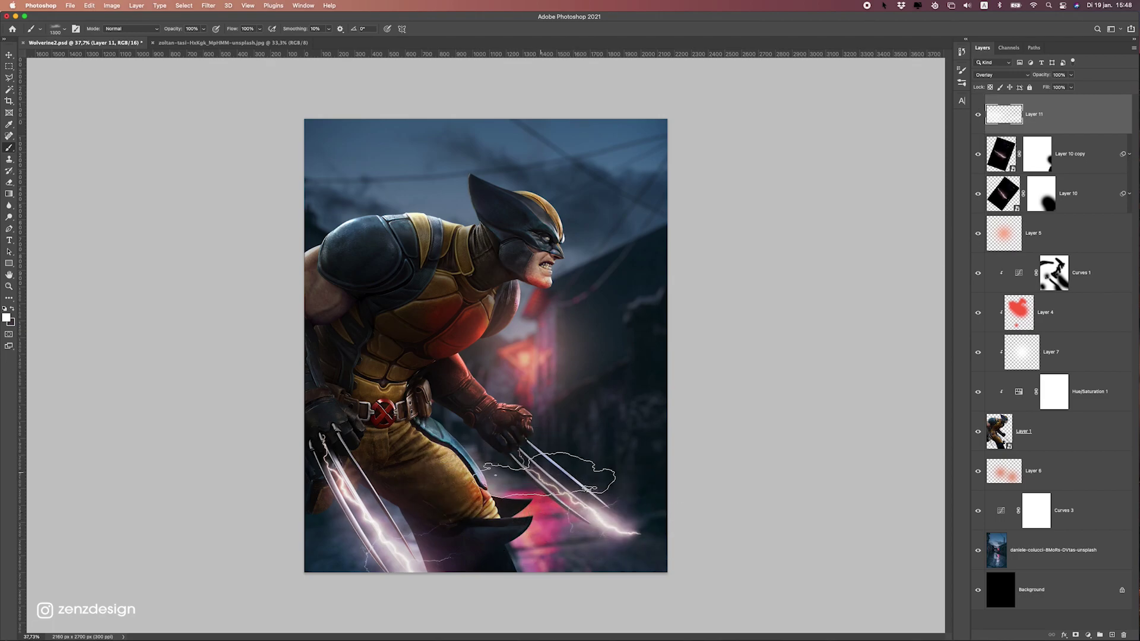
pyautogui.press('[')
pyautogui.press('[')
pyautogui.press('[')
pyautogui.press('[')
pyautogui.press('[')
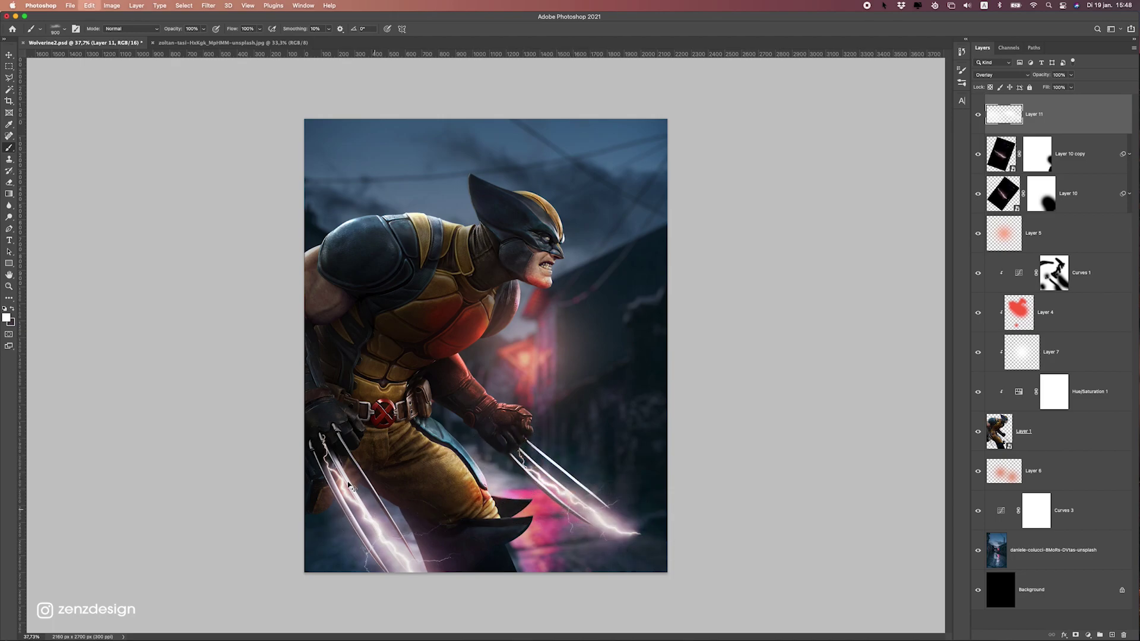
pyautogui.scroll(-5, 452, 516)
pyautogui.scroll(5, 453, 515)
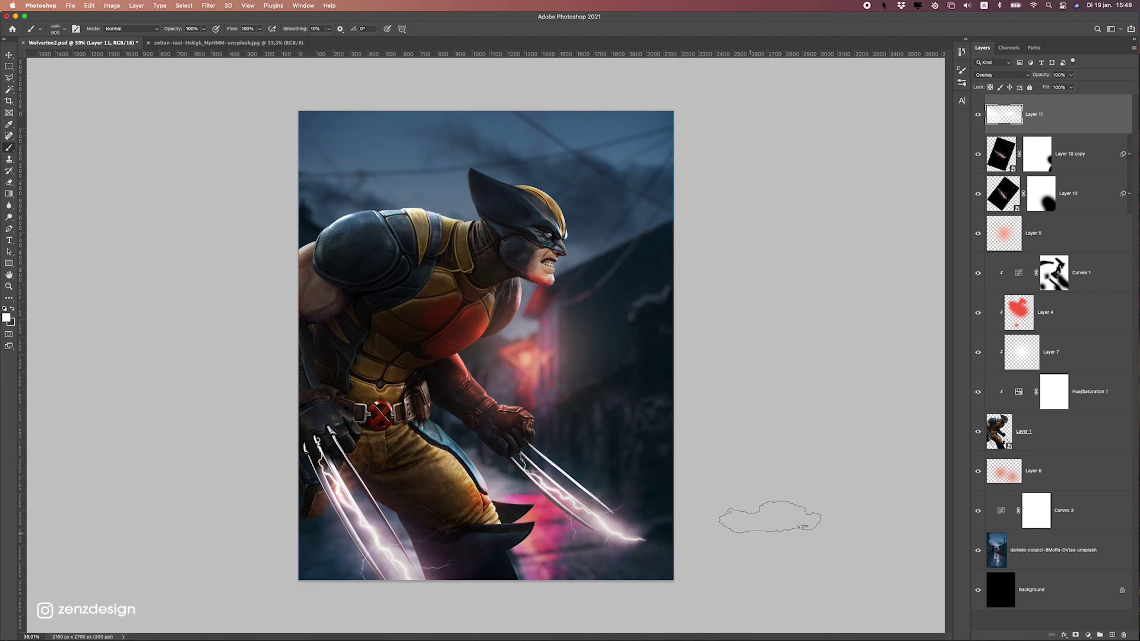
# Step: Add a new layer clipped to the Wolverine layer and move it above Curves 1 in the clipping stack
pyautogui.click(1046, 432)
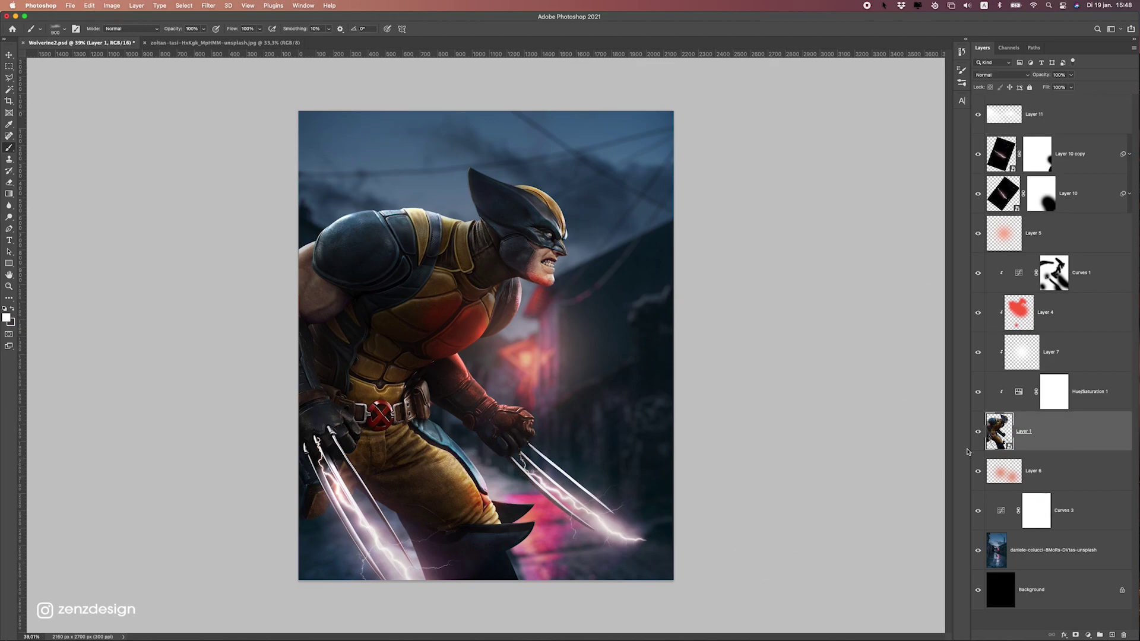
pyautogui.click(1113, 636)
pyautogui.press('super+alt+g')
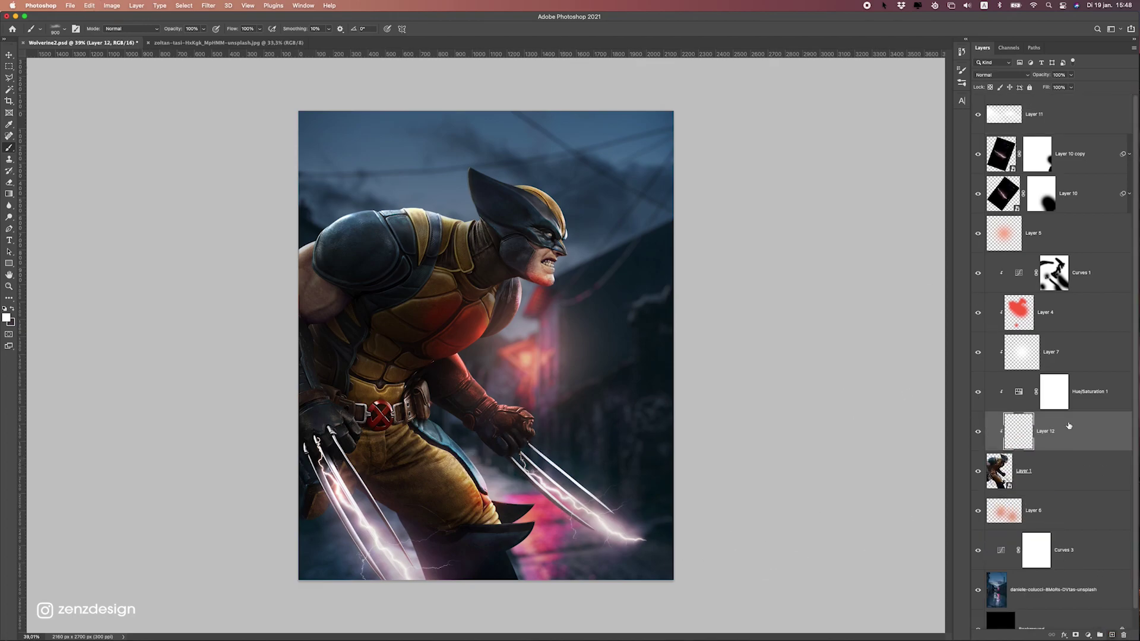
pyautogui.moveTo(1056, 424); pyautogui.dragTo(1044, 259)
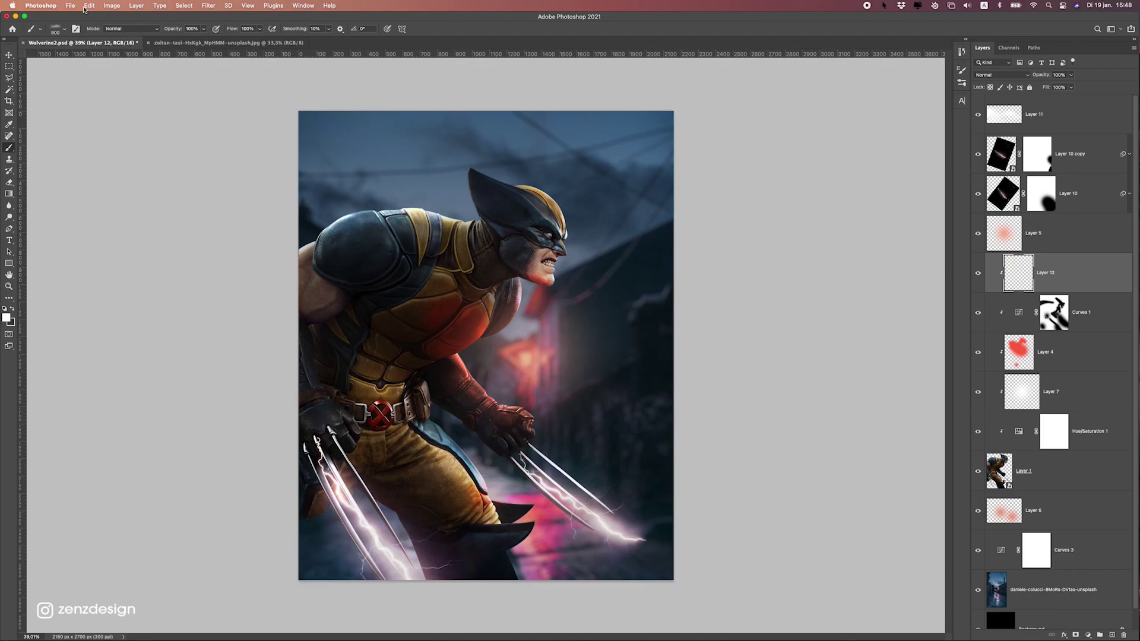
# Step: Fill the clipped layer with 50% Gray and set its blend mode to Overlay
pyautogui.click(84, 10)
pyautogui.click(113, 143)
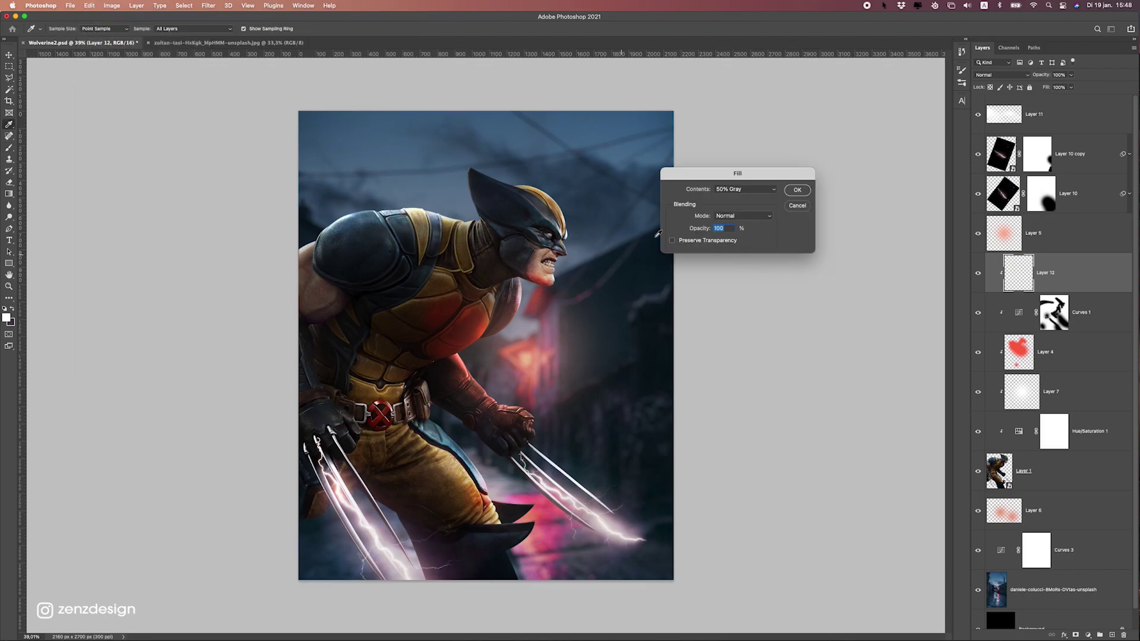
pyautogui.click(746, 190)
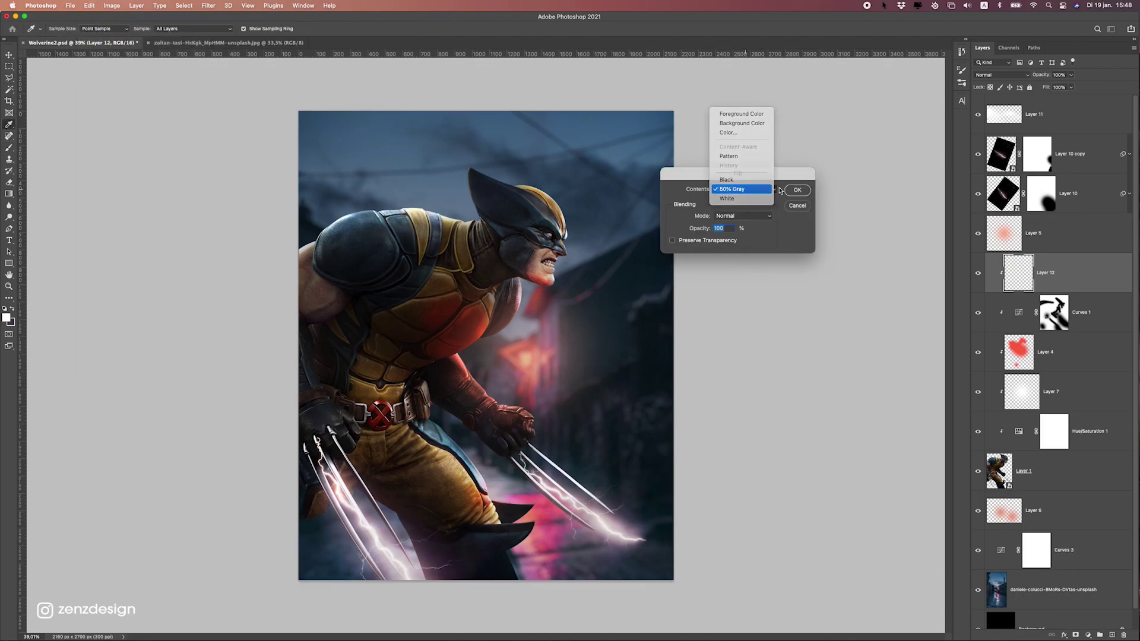
pyautogui.click(742, 187)
pyautogui.press('Return')
pyautogui.click(1002, 75)
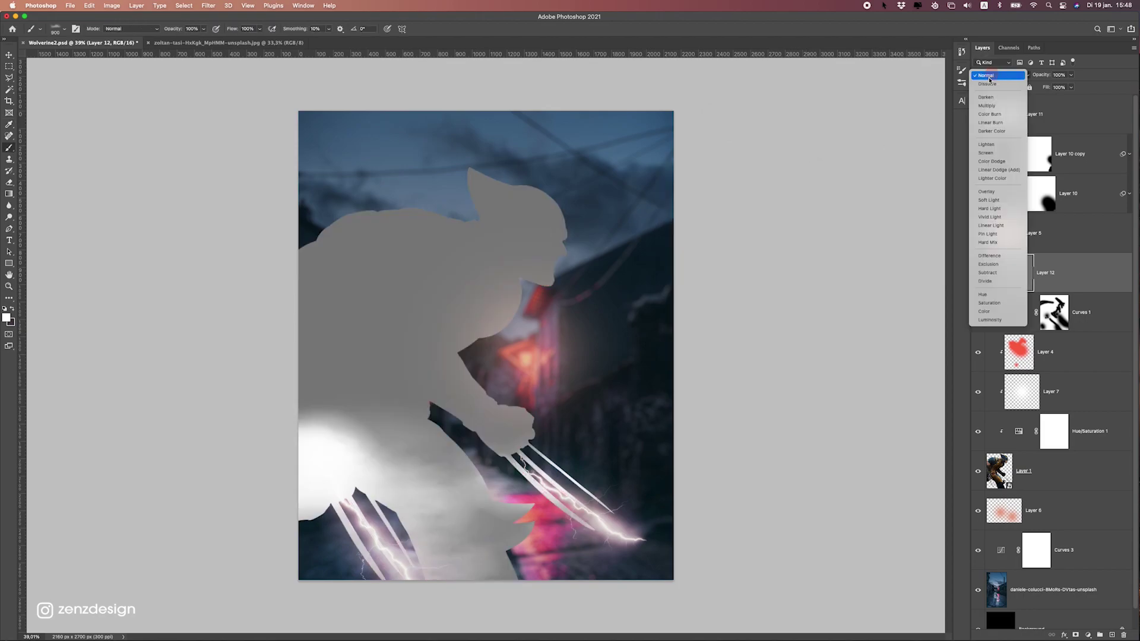
pyautogui.click(990, 192)
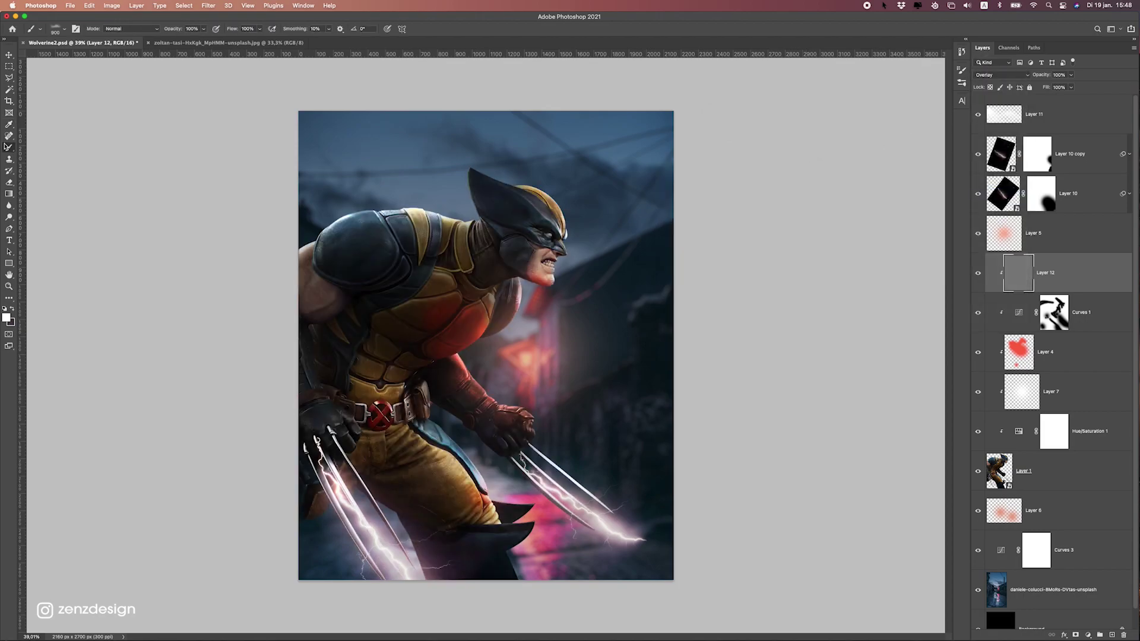
# Step: Brighten both hands and the bases of the claws on the gray layer with the Dodge tool
pyautogui.click(9, 217)
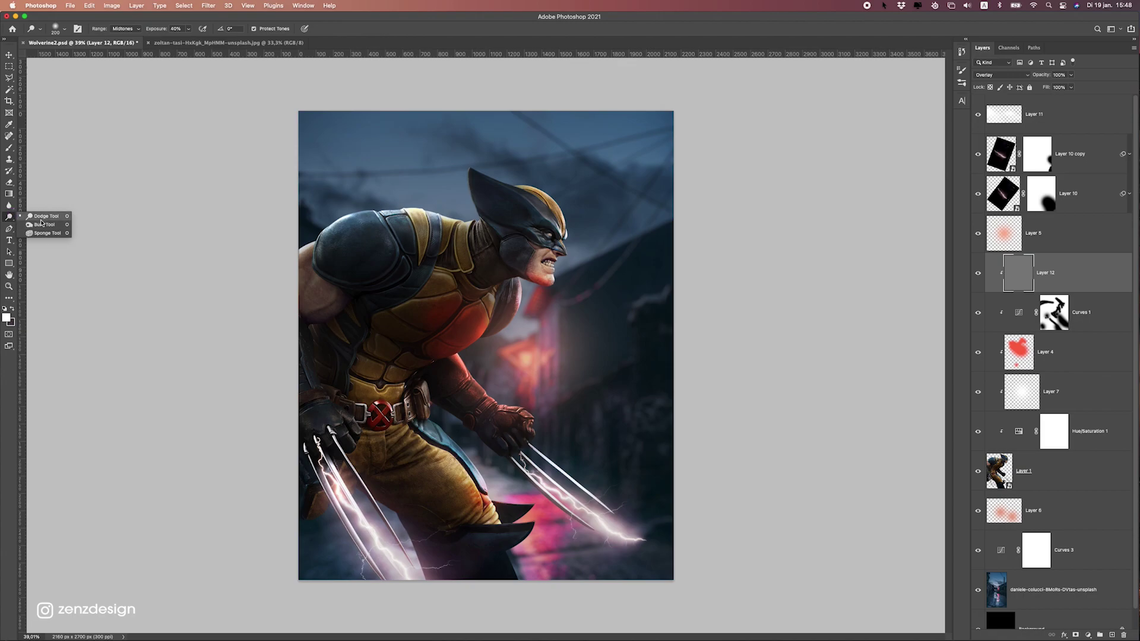
pyautogui.moveTo(321, 462); pyautogui.dragTo(361, 500)
pyautogui.moveTo(289, 408)
pyautogui.mouseDown()
pyautogui.moveTo(394, 535)
pyautogui.moveTo(316, 493)
pyautogui.moveTo(325, 477)
pyautogui.moveTo(338, 511)
pyautogui.mouseUp()
pyautogui.moveTo(523, 462)
pyautogui.mouseDown()
pyautogui.moveTo(554, 504)
pyautogui.moveTo(510, 455)
pyautogui.moveTo(518, 440)
pyautogui.mouseUp()
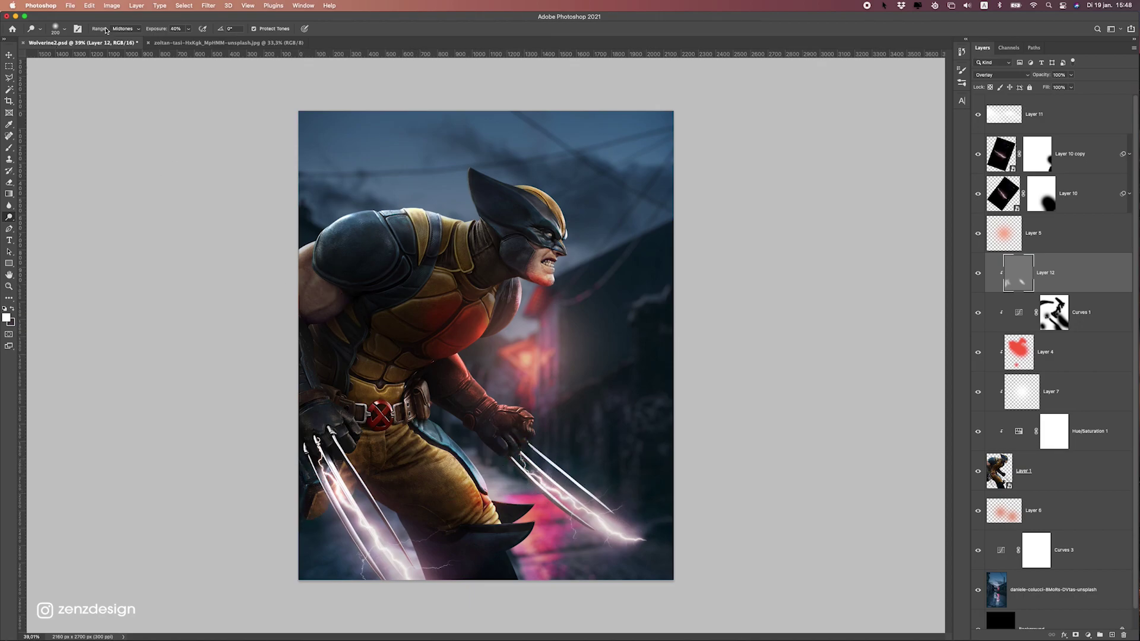
# Step: Set the Dodge range to Highlights, brighten the front hand's claws, and undo the extra stroke over the rear hand
pyautogui.click(133, 32)
pyautogui.click(125, 41)
pyautogui.moveTo(494, 444)
pyautogui.mouseDown()
pyautogui.moveTo(581, 522)
pyautogui.moveTo(547, 457)
pyautogui.mouseUp()
pyautogui.moveTo(329, 432)
pyautogui.mouseDown()
pyautogui.moveTo(380, 491)
pyautogui.moveTo(315, 452)
pyautogui.moveTo(303, 480)
pyautogui.moveTo(368, 500)
pyautogui.mouseUp()
pyautogui.press('super+z')
# Step: Set the Dodge range to Shadows, undo a trial stroke along the rear claws, and dodge near the figure's lower edge
pyautogui.click(125, 29)
pyautogui.click(123, 11)
pyautogui.moveTo(339, 490); pyautogui.dragTo(418, 545)
pyautogui.press('super+z')
pyautogui.moveTo(498, 589); pyautogui.dragTo(523, 581)
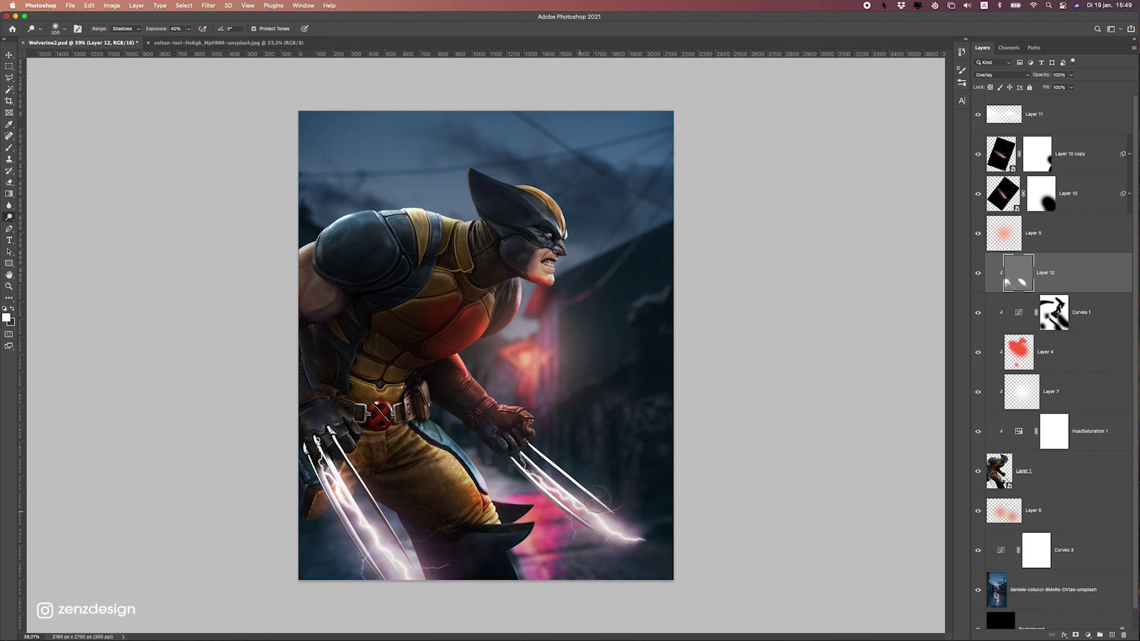
# Step: Inspect the claws up close and compare the image with and without the dodge layer and the mist layer
pyautogui.scroll(-5, 549, 492)
pyautogui.scroll(8, 555, 446)
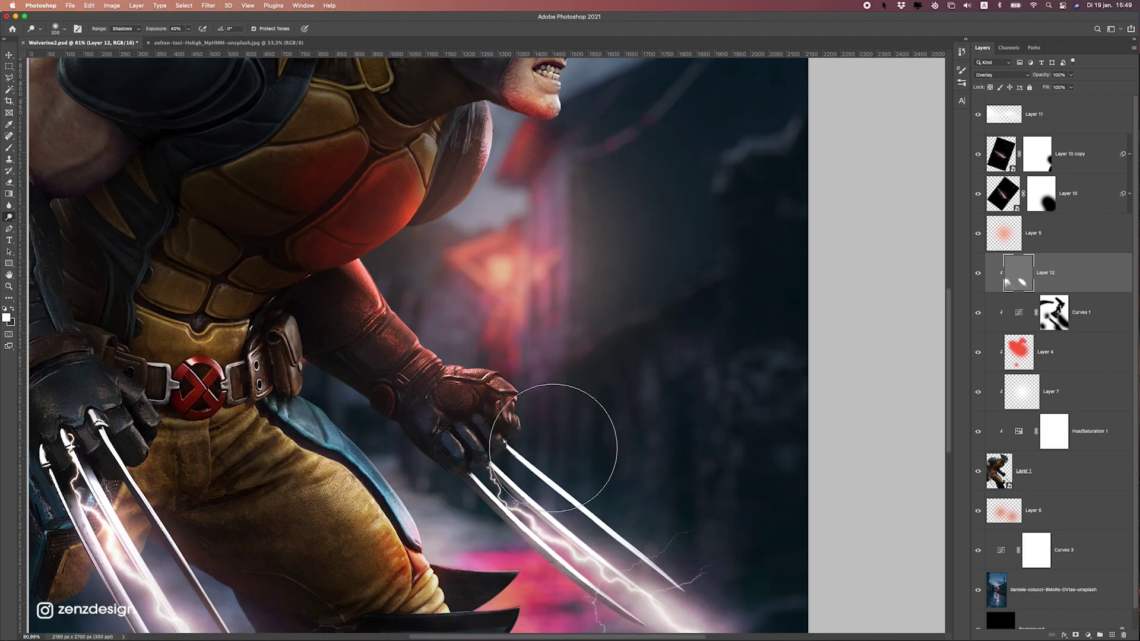
pyautogui.scroll(-6, 751, 306)
pyautogui.click(977, 274)
pyautogui.click(977, 275)
pyautogui.click(977, 275)
pyautogui.click(978, 275)
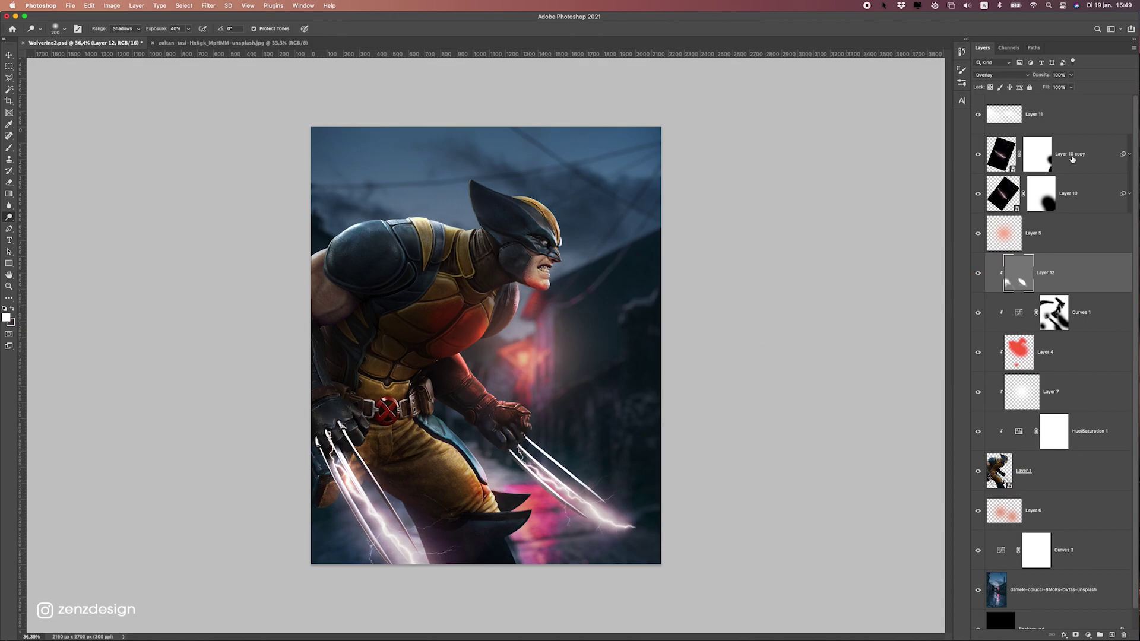
pyautogui.click(977, 115)
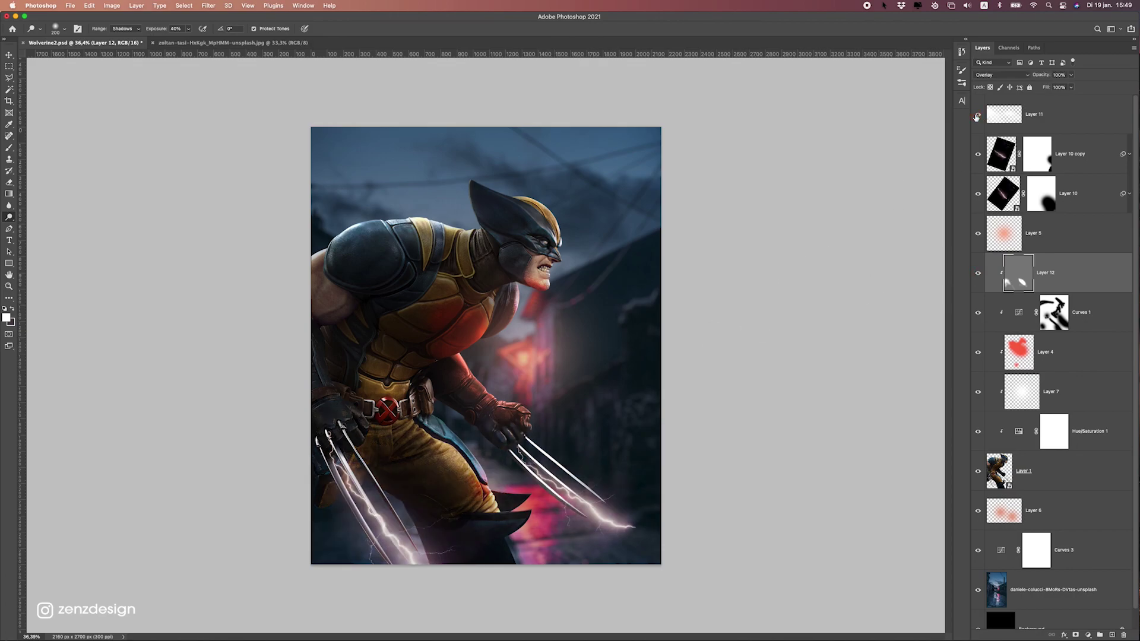
pyautogui.click(977, 115)
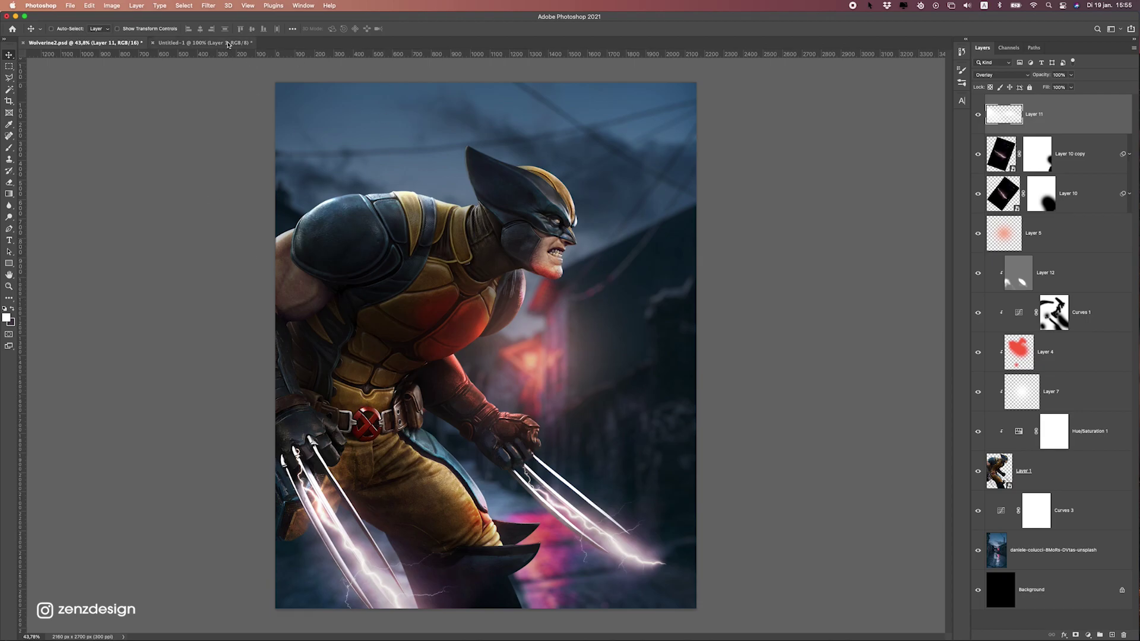
# Step: Copy the white particle image from Untitled-1 into Wolverine2.psd, blend it with Screen, and place it and a duplicate over the claws
pyautogui.click(230, 45)
pyautogui.press('super+a')
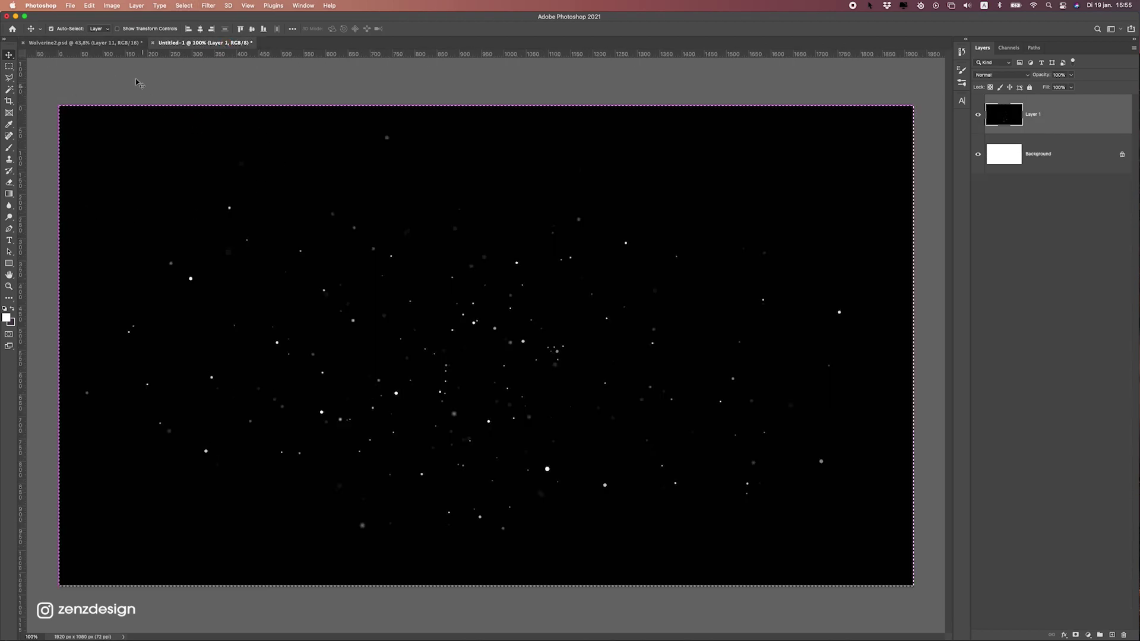
pyautogui.click(84, 43)
pyautogui.press('super+v')
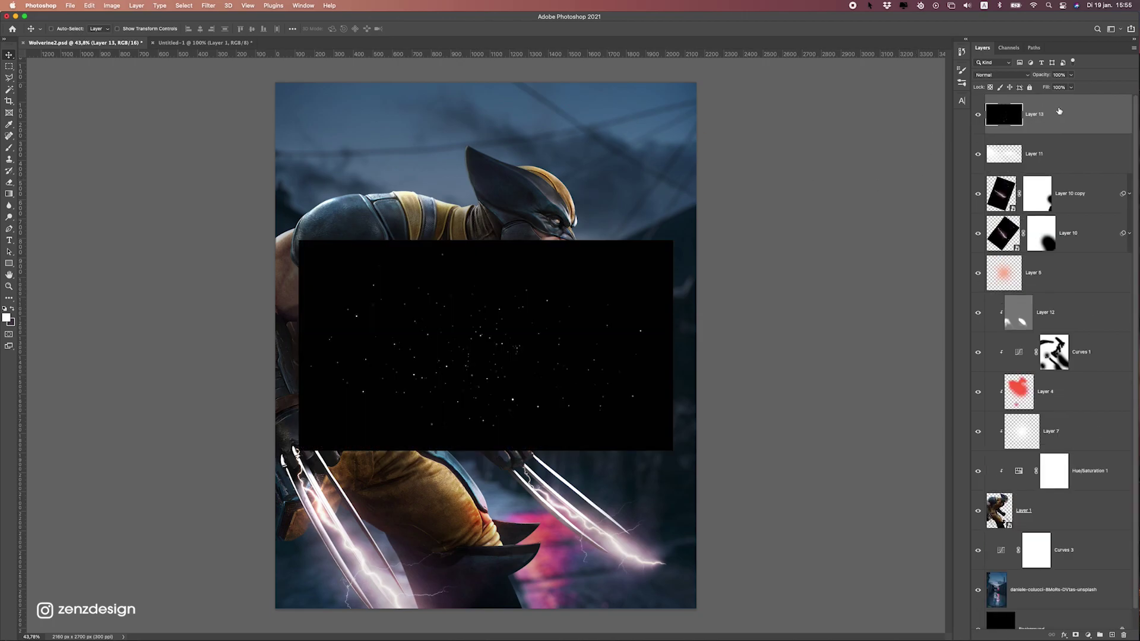
pyautogui.click(1001, 68)
pyautogui.click(998, 153)
pyautogui.moveTo(554, 255); pyautogui.dragTo(470, 476)
pyautogui.scroll(-5, 471, 476)
pyautogui.scroll(5, 471, 475)
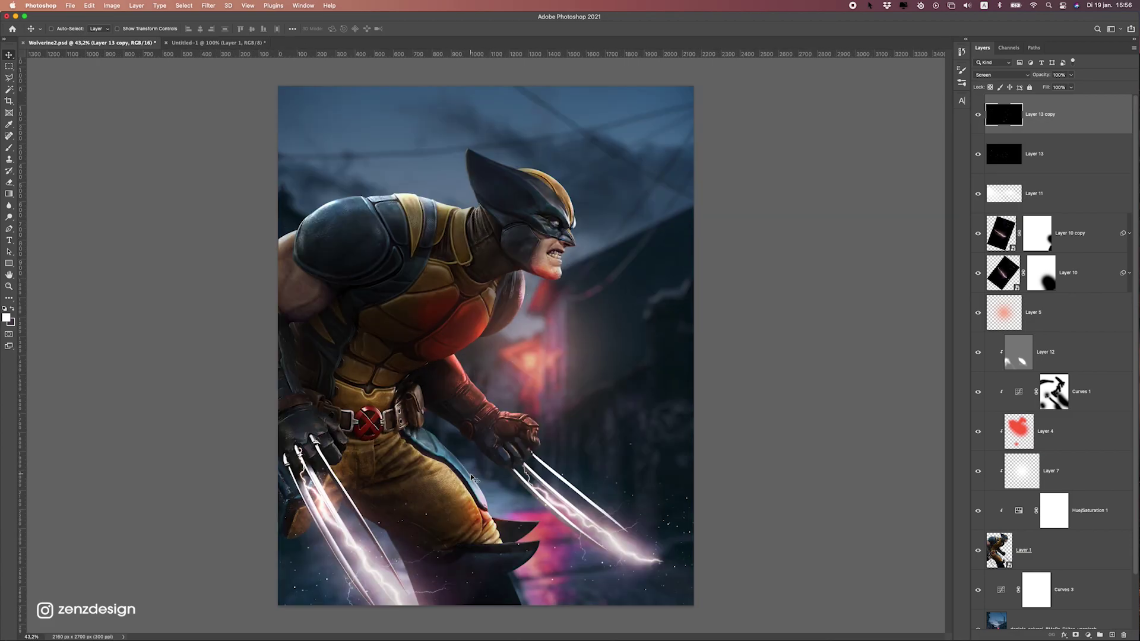
# Step: Rotate the original particle layer, Layer 13, with Free Transform and reposition it around the claws
pyautogui.click(1032, 158)
pyautogui.press('super+t')
pyautogui.moveTo(611, 354); pyautogui.dragTo(507, 442)
pyautogui.moveTo(696, 539); pyautogui.dragTo(697, 519)
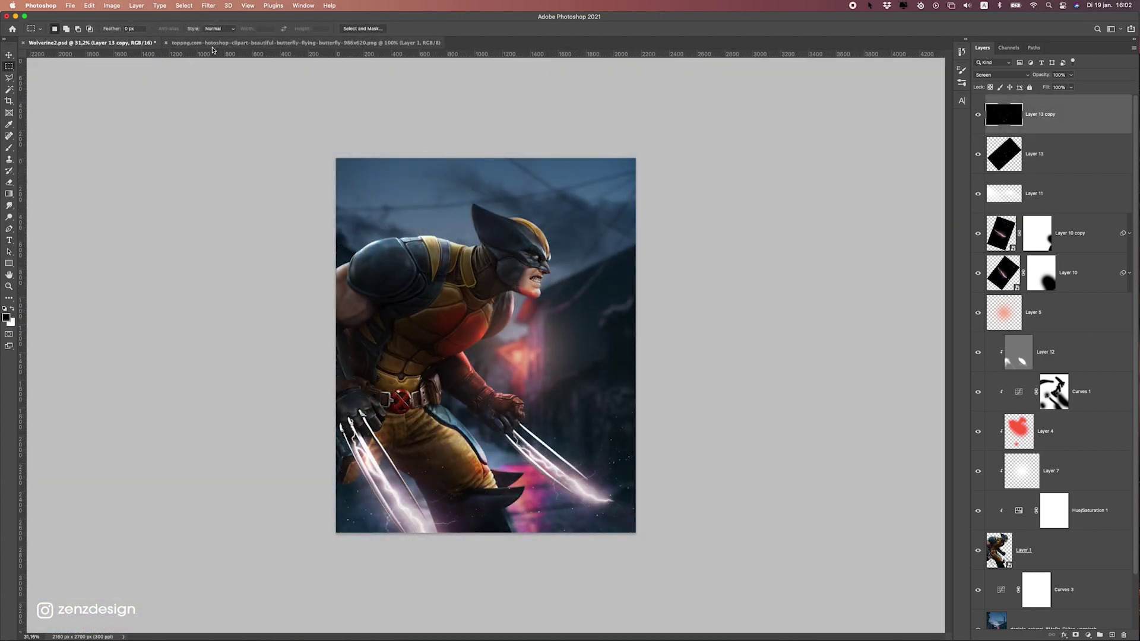
# Step: Outline the upper middle butterfly in the butterfly image with the Polygonal Lasso and copy it
pyautogui.click(212, 43)
pyautogui.click(9, 77)
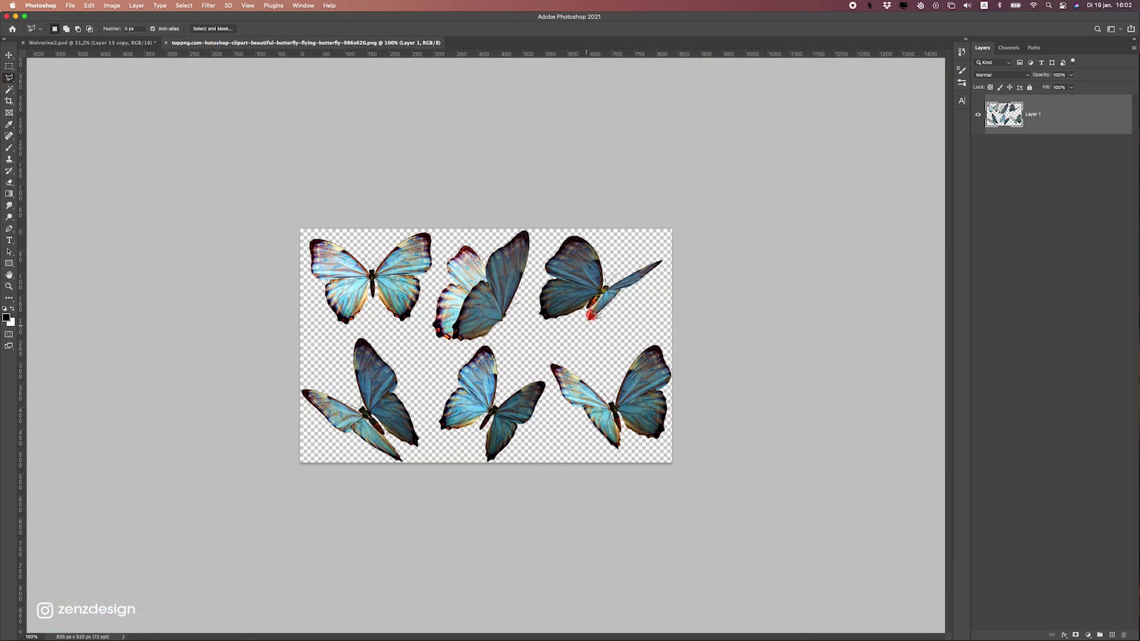
pyautogui.click(562, 204)
pyautogui.click(518, 330)
pyautogui.click(421, 349)
pyautogui.click(430, 295)
pyautogui.doubleClick(455, 229)
pyautogui.press('super+c')
# Step: Paste the butterfly into Wolverine2.psd as the topmost layer, place it in front of the face, and convert it to a Smart Object
pyautogui.click(95, 43)
pyautogui.click(8, 55)
pyautogui.click(1038, 127)
pyautogui.press('super+v')
pyautogui.moveTo(502, 346); pyautogui.dragTo(588, 275)
pyautogui.rightClick(1050, 115)
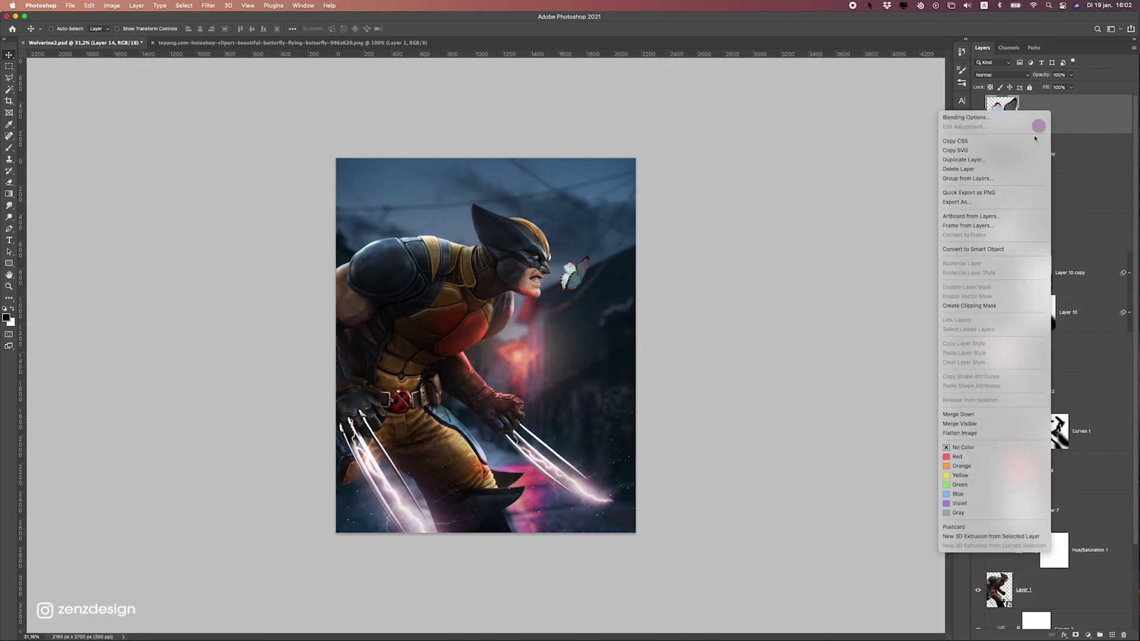
pyautogui.click(993, 251)
# Step: Flip the butterfly horizontally, scale it down, and fine-tune its position in front of Wolverine's face
pyautogui.click(89, 5)
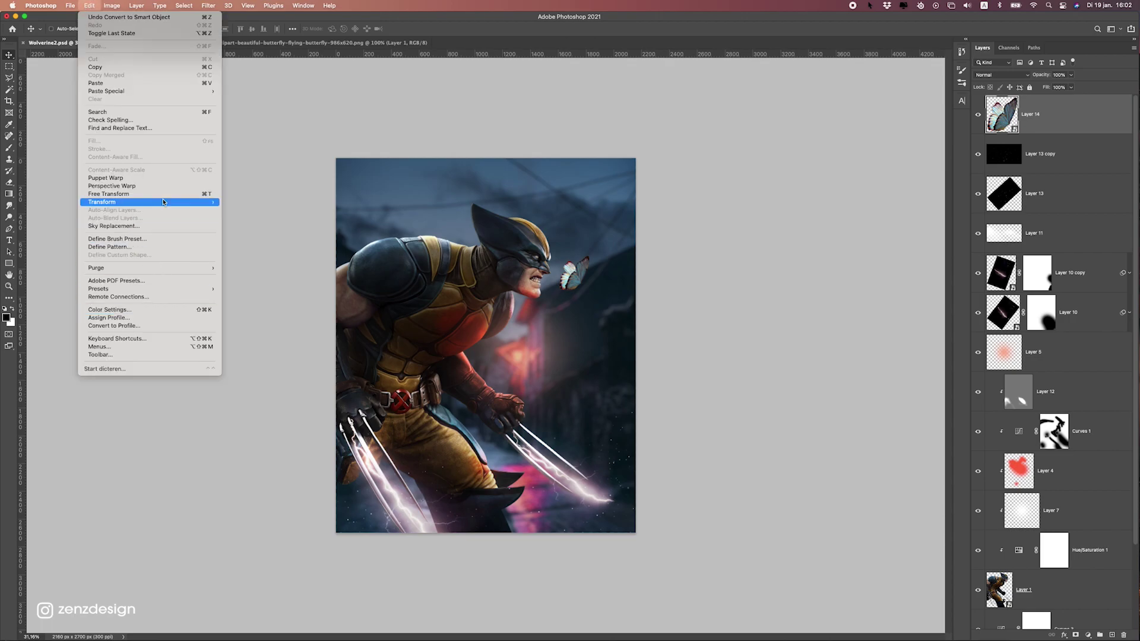
pyautogui.moveTo(163, 202)
pyautogui.click(277, 333)
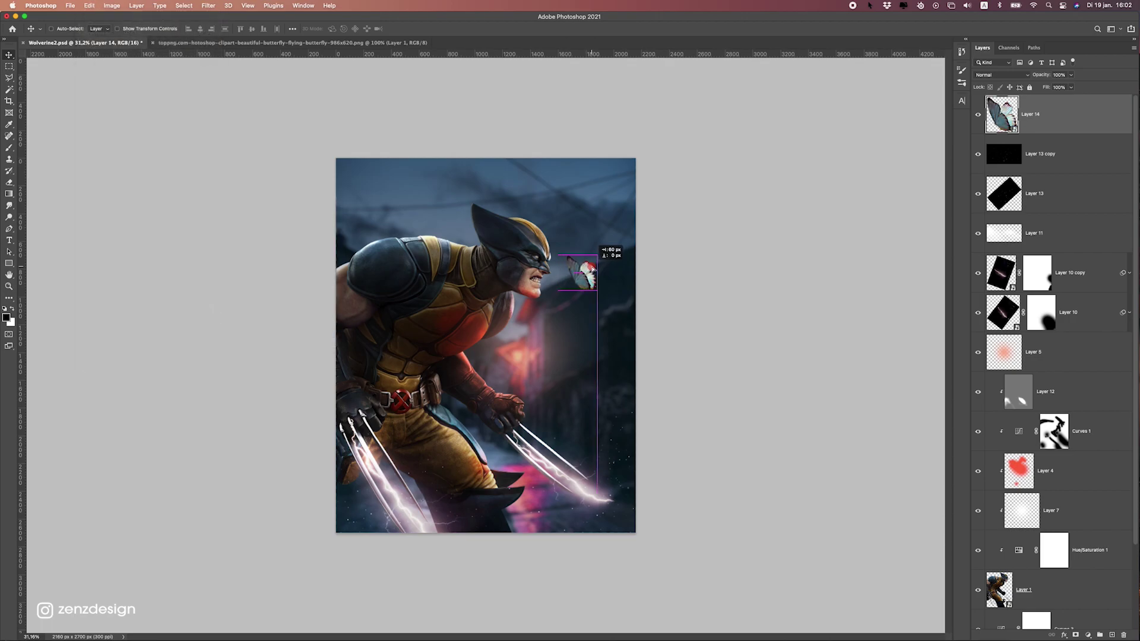
pyautogui.press('super+t')
pyautogui.press('Return')
pyautogui.moveTo(579, 264); pyautogui.dragTo(605, 260)
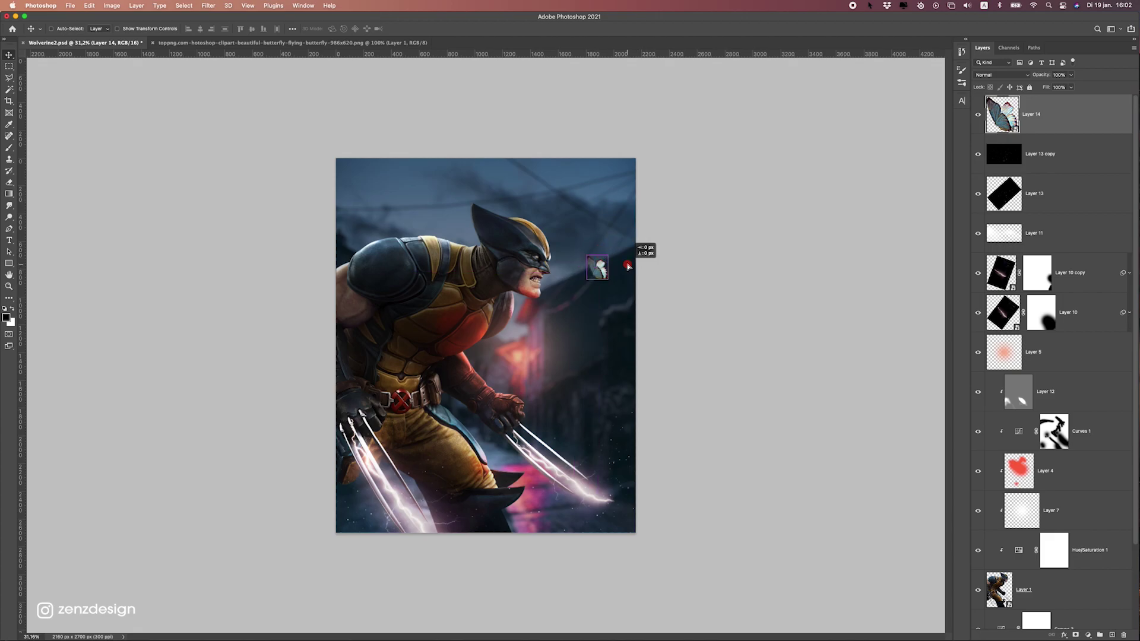
pyautogui.hotkey('shift', 'Left')
pyautogui.hotkey('shift', 'Left')
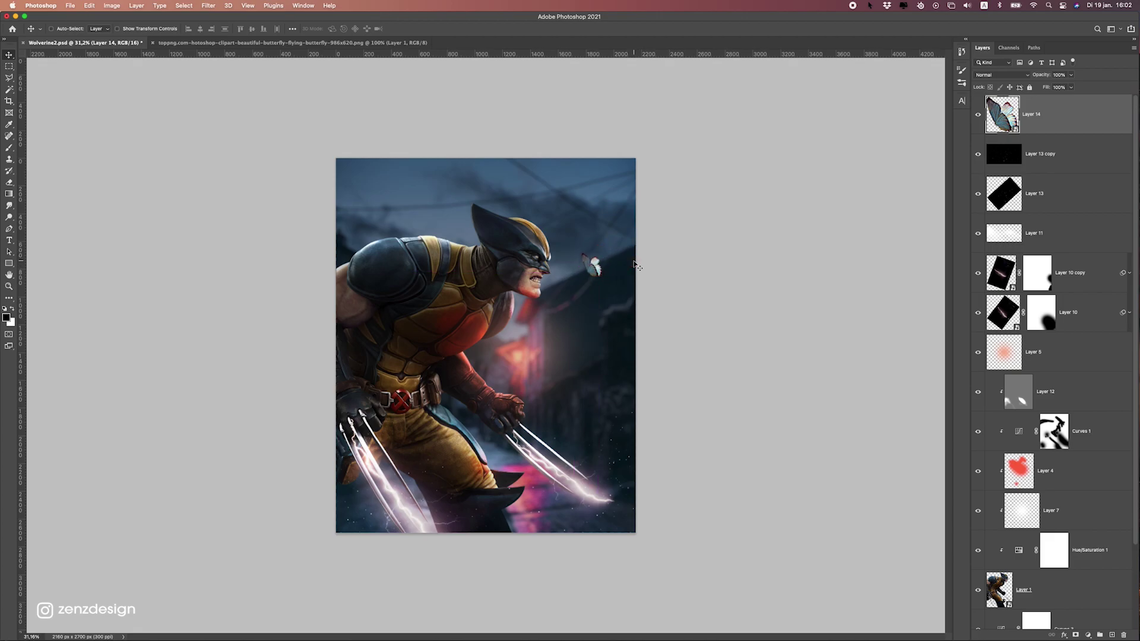
pyautogui.scroll(-3, 594, 279)
pyautogui.scroll(5, 559, 299)
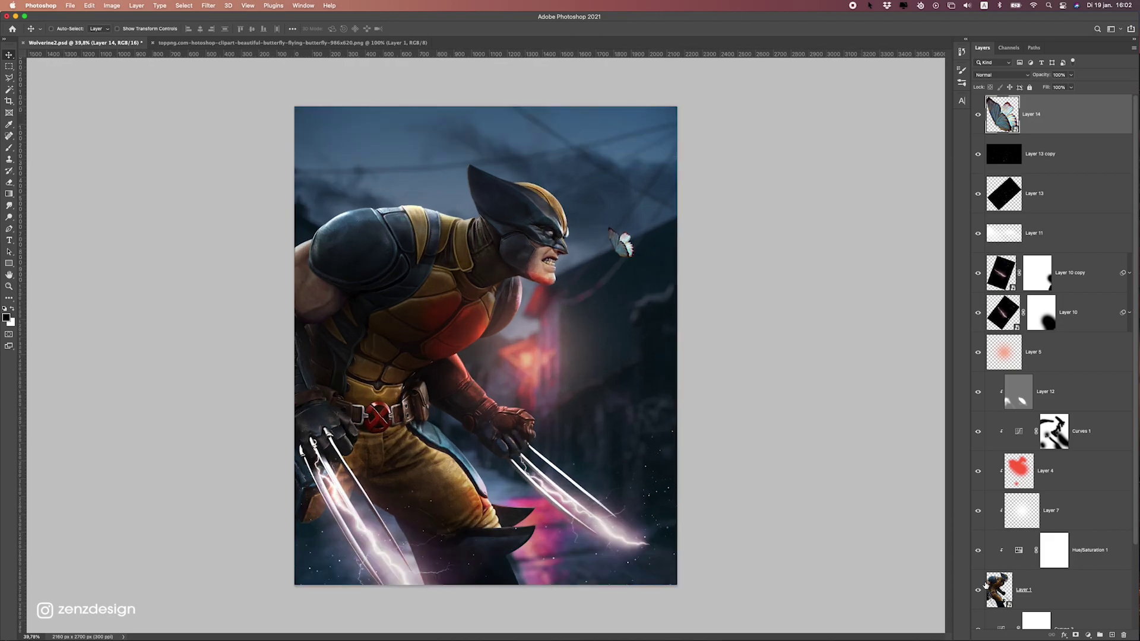
# Step: Darken the butterfly with a clipped Curves adjustment, lowering the white point's output and setting the midtone point to input 127, output 103
pyautogui.click(1089, 636)
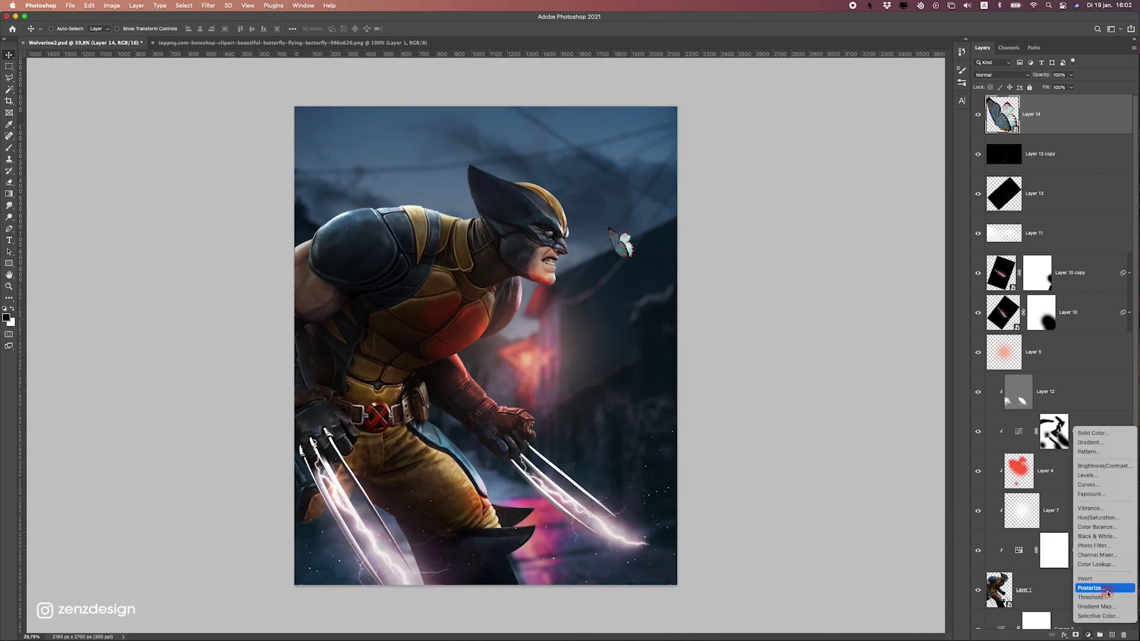
pyautogui.click(1101, 488)
pyautogui.click(767, 429)
pyautogui.moveTo(803, 278); pyautogui.dragTo(803, 298)
pyautogui.scroll(-5, 577, 332)
pyautogui.scroll(5, 583, 311)
pyautogui.moveTo(804, 300); pyautogui.dragTo(802, 292)
pyautogui.moveTo(752, 337)
pyautogui.mouseDown()
pyautogui.moveTo(732, 334)
pyautogui.moveTo(747, 344)
pyautogui.mouseUp()
pyautogui.scroll(-5, 531, 311)
pyautogui.scroll(3, 552, 319)
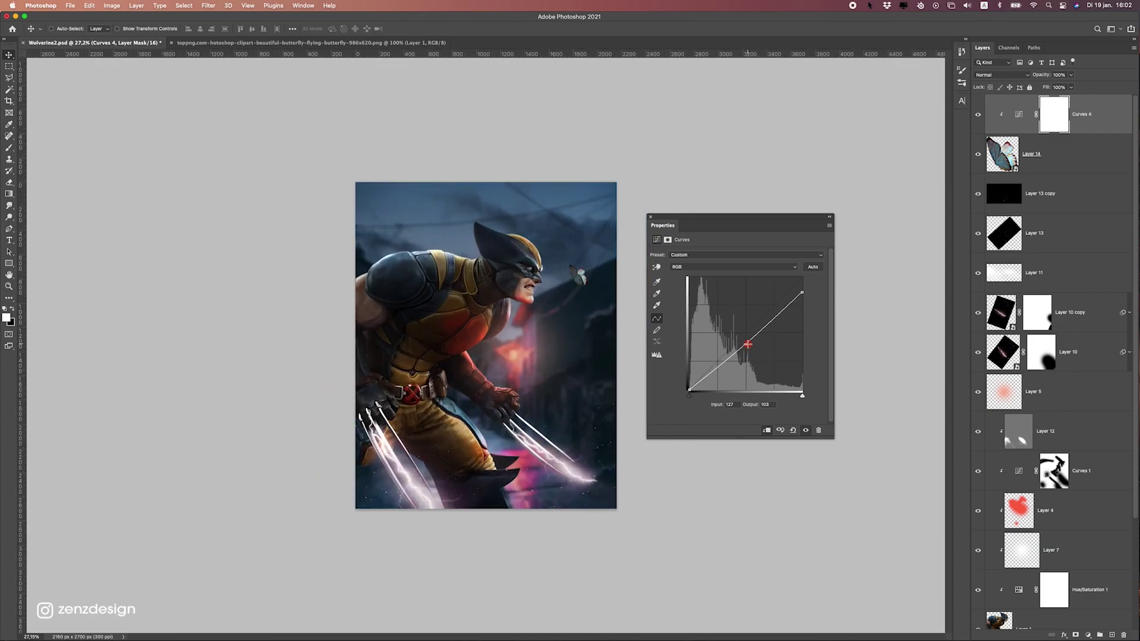
pyautogui.moveTo(806, 288); pyautogui.dragTo(807, 290)
pyautogui.click(651, 218)
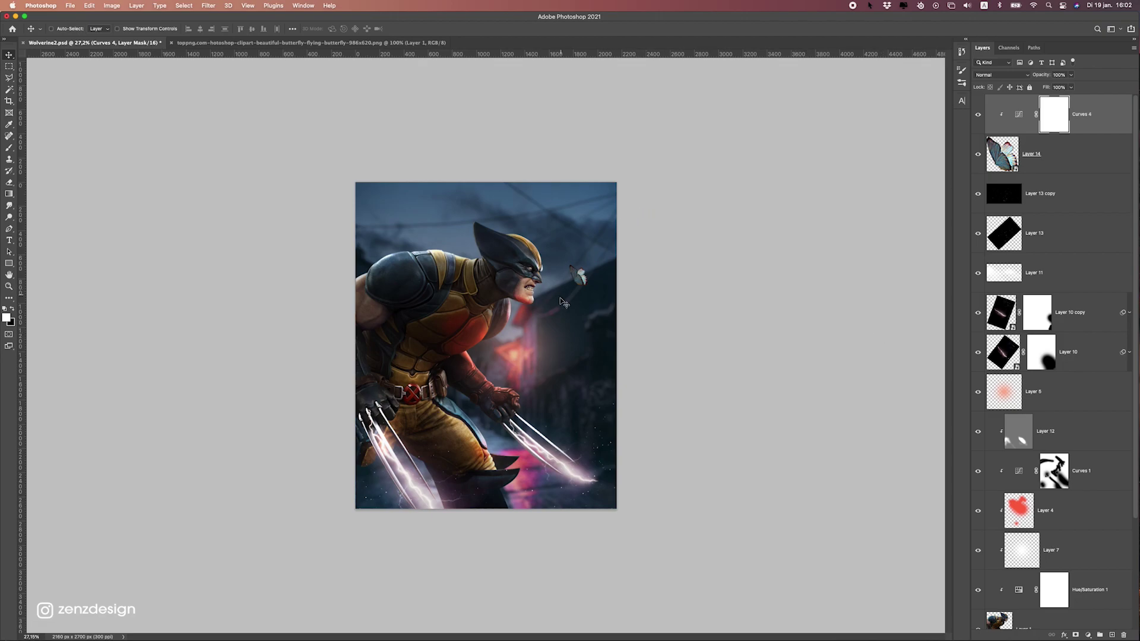
# Step: Nudge the butterfly together with its Curves adjustment to a new spot in front of the face
pyautogui.scroll(1, 584, 296)
pyautogui.click(1069, 157)
pyautogui.moveTo(600, 217); pyautogui.dragTo(597, 215)
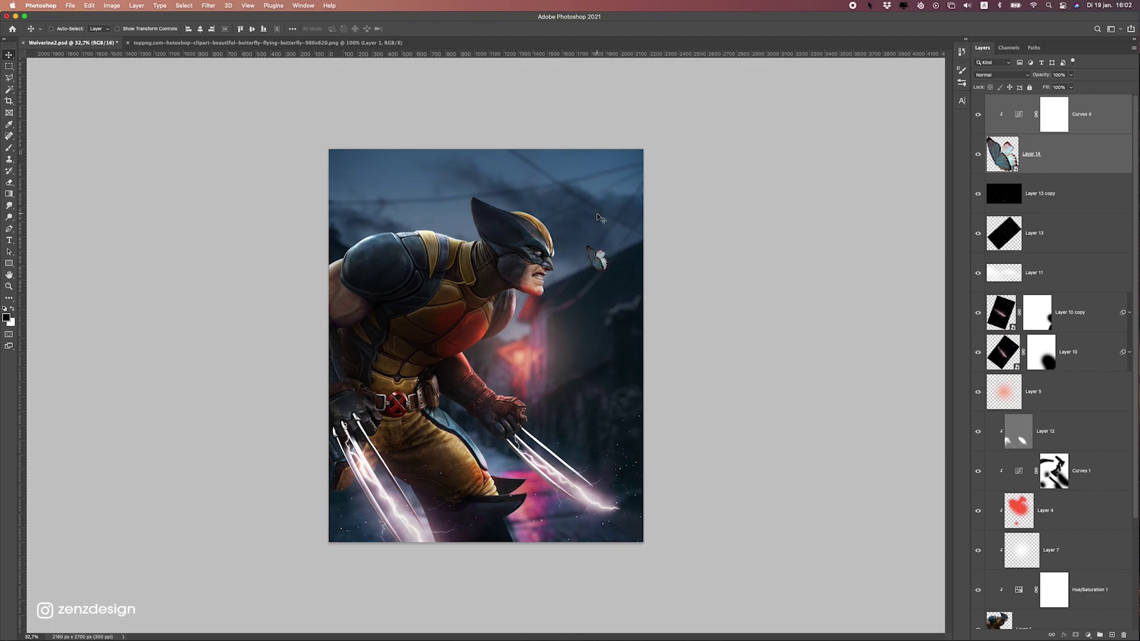
pyautogui.click(784, 271)
# Step: Stamp all visible layers onto a new layer above the butterfly's Curves adjustment and convert it to a Smart Object
pyautogui.click(1092, 115)
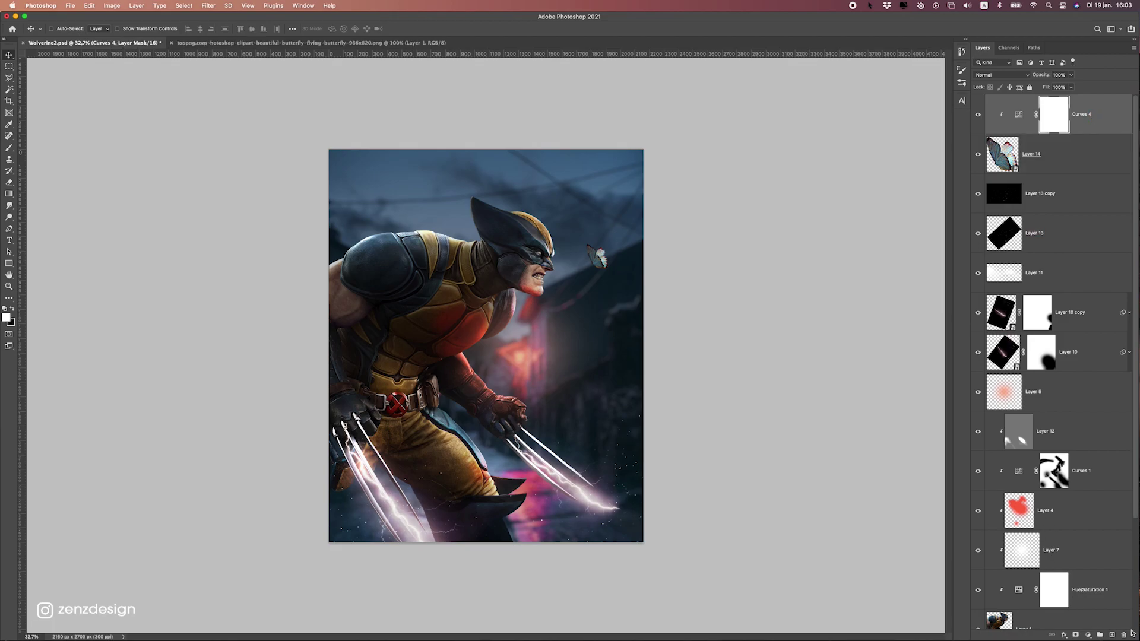
pyautogui.click(1114, 635)
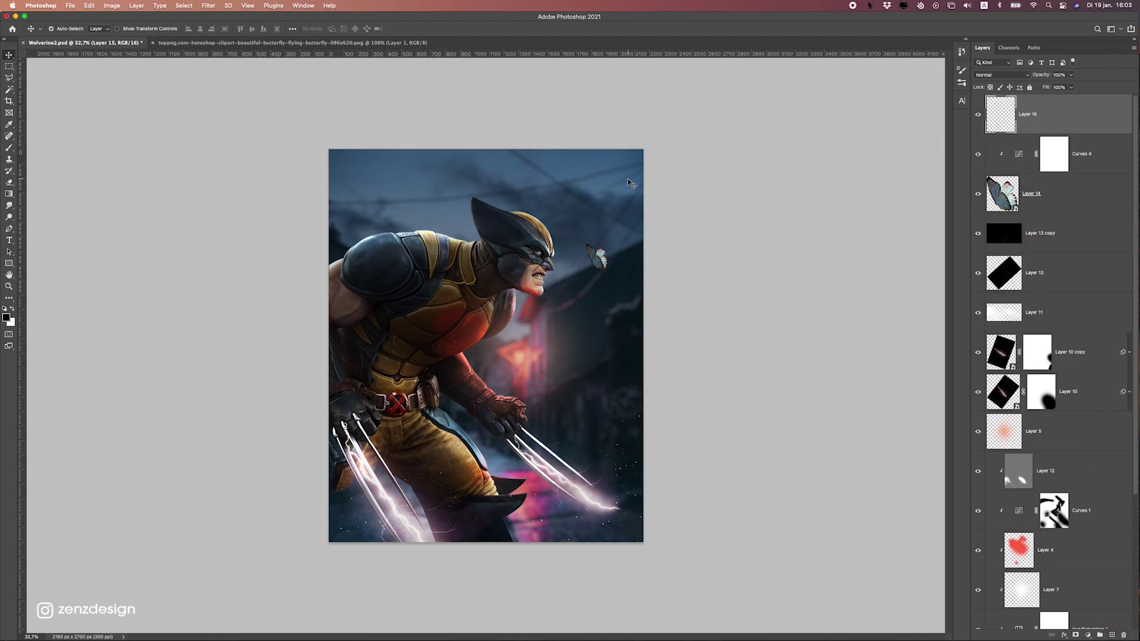
pyautogui.press('super+alt+shift+e')
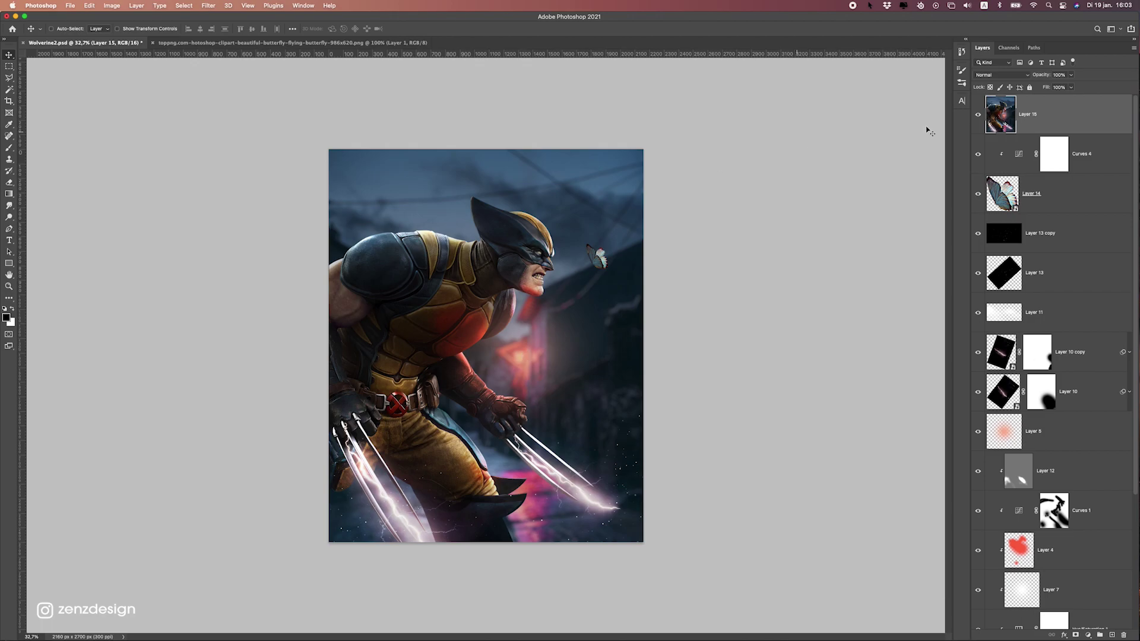
pyautogui.rightClick(1082, 115)
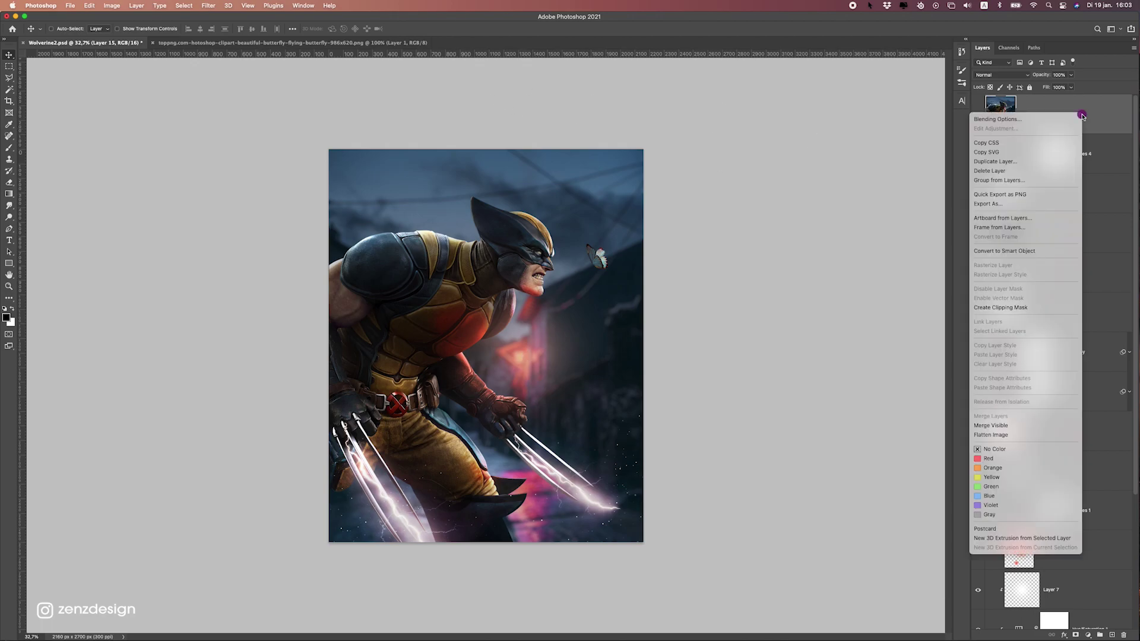
pyautogui.click(1026, 251)
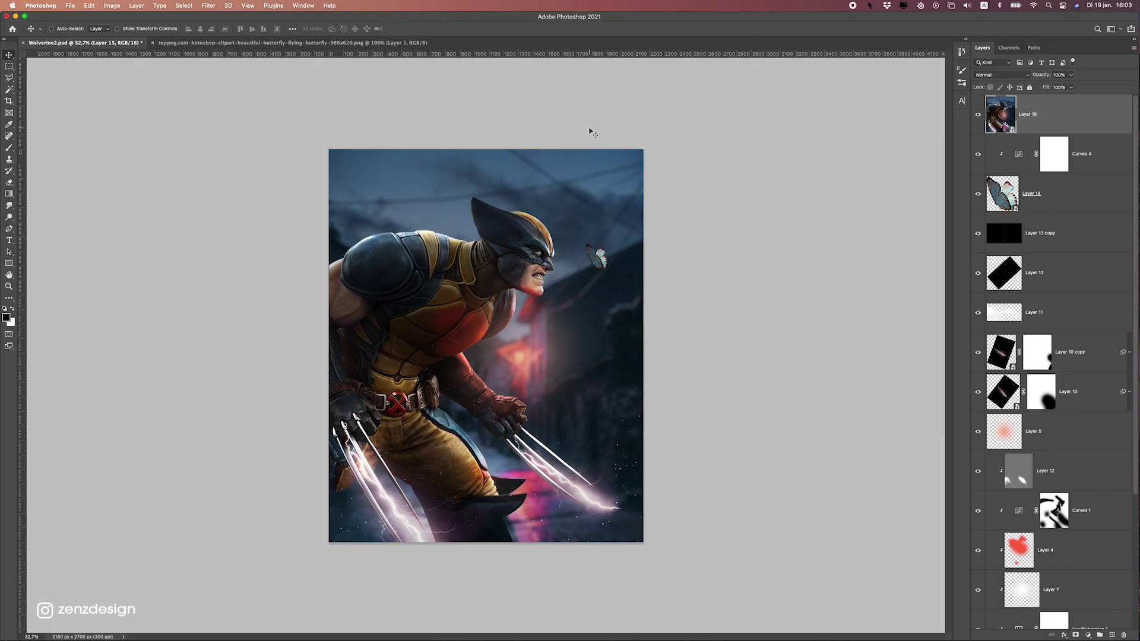
# Step: In the Camera Raw Filter's Basic settings, set Contrast -14, Highlights +19, Shadows -16, Whites +16 and Blacks +9, and reset Texture to 0
pyautogui.click(228, 5)
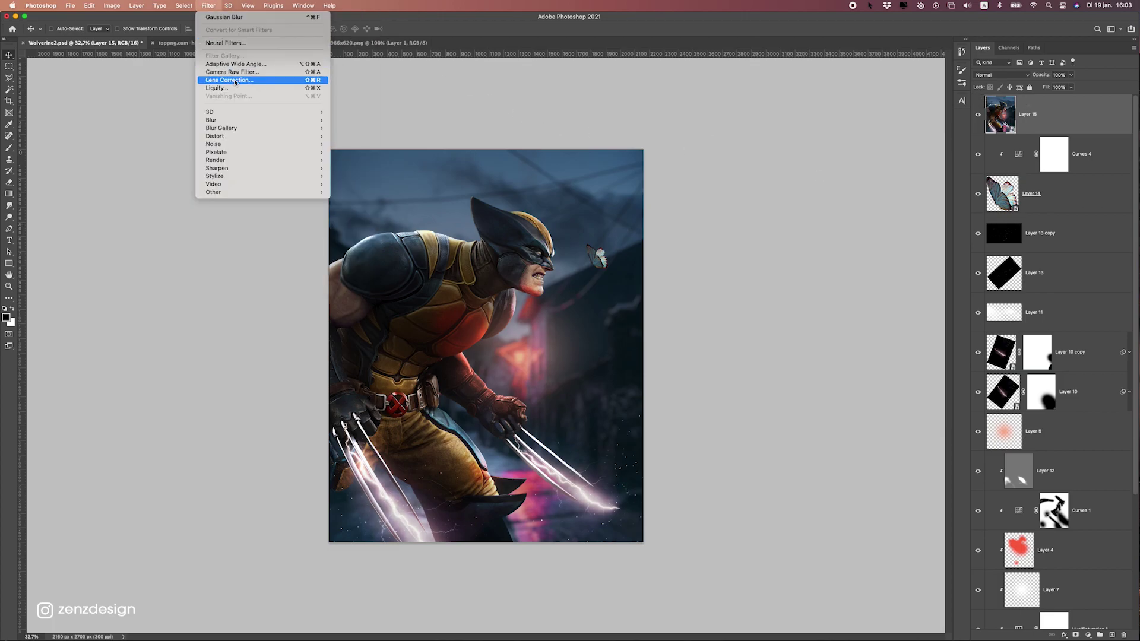
pyautogui.click(240, 72)
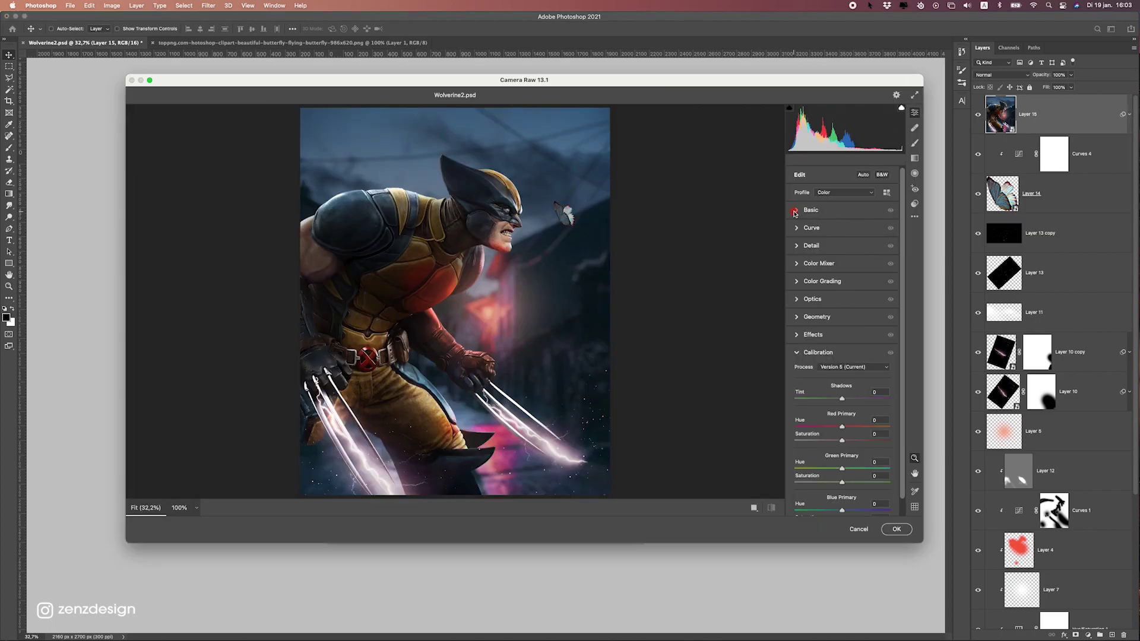
pyautogui.click(797, 211)
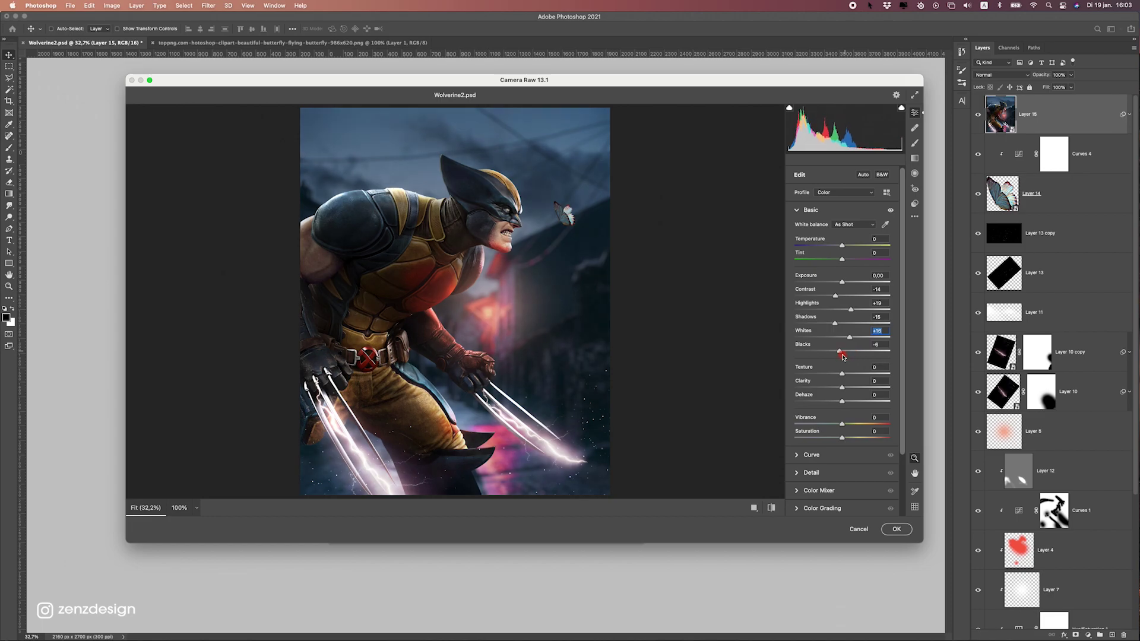
pyautogui.scroll(-1, 840, 374)
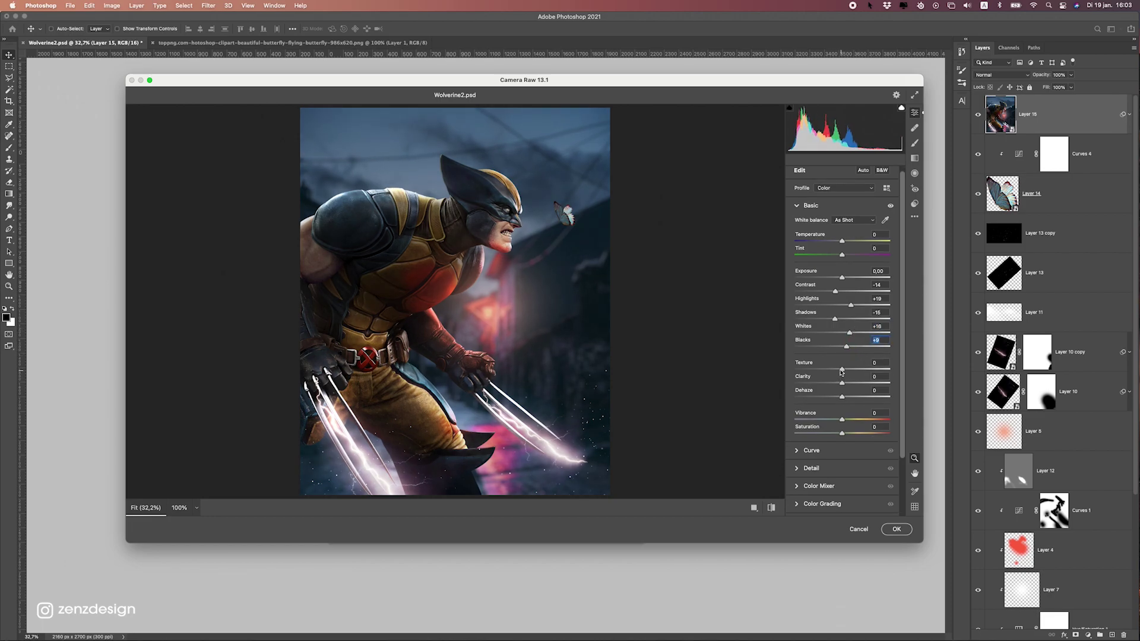
pyautogui.doubleClick(815, 370)
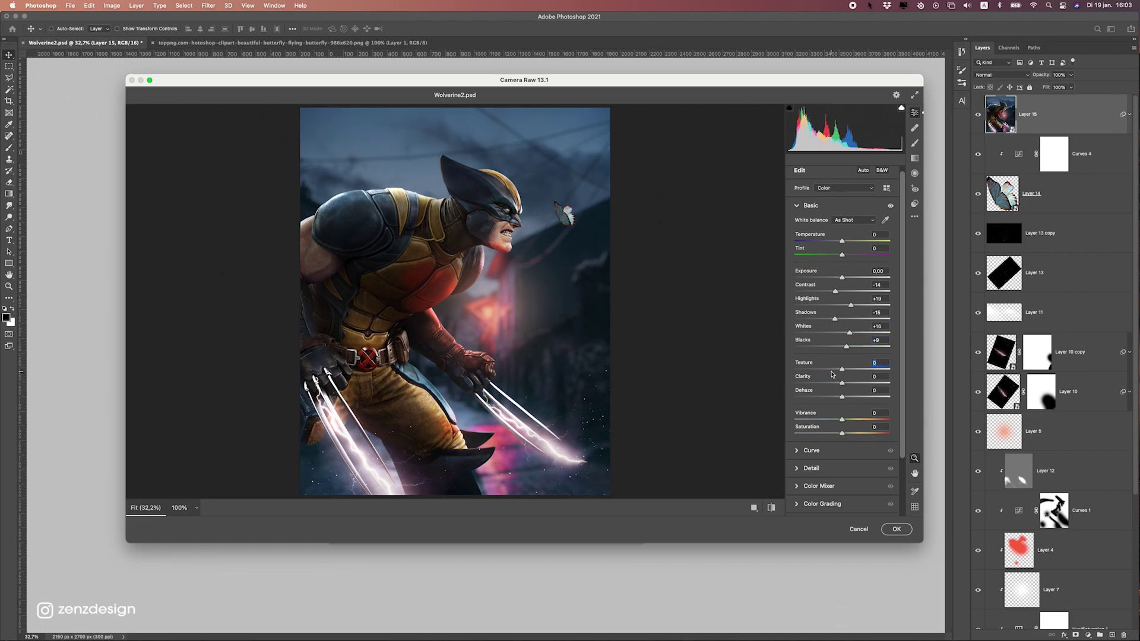
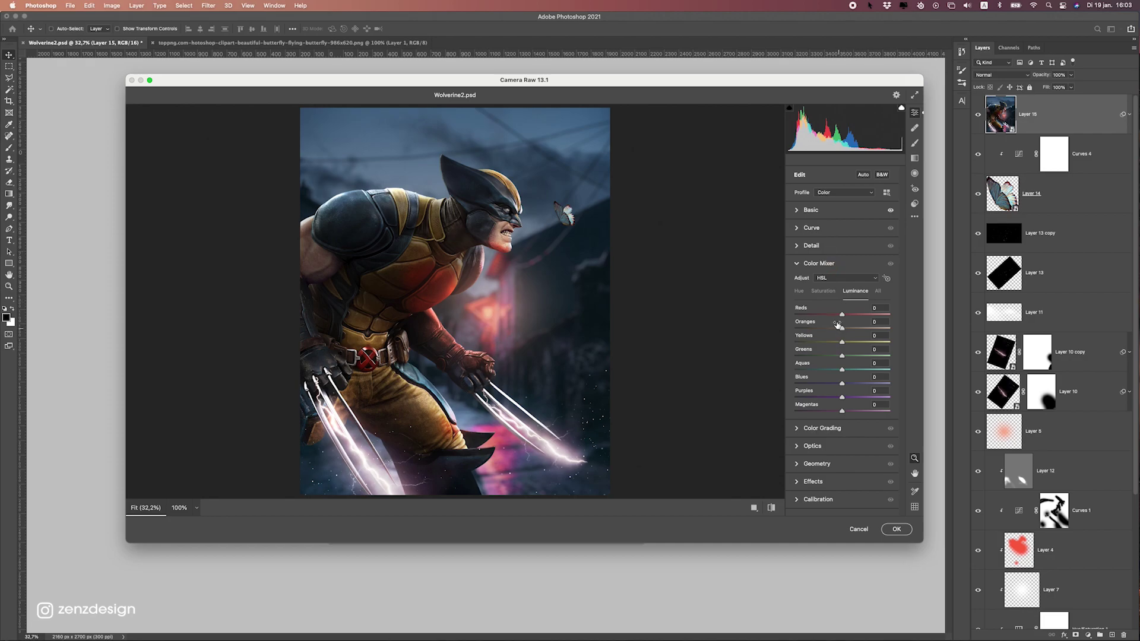
# Step: In the Color Mixer, set the hue of Reds to -16 and Yellows to -20, and try shifts of Aquas and Blues
pyautogui.click(802, 291)
pyautogui.moveTo(830, 318); pyautogui.dragTo(838, 343)
pyautogui.doubleClick(833, 343)
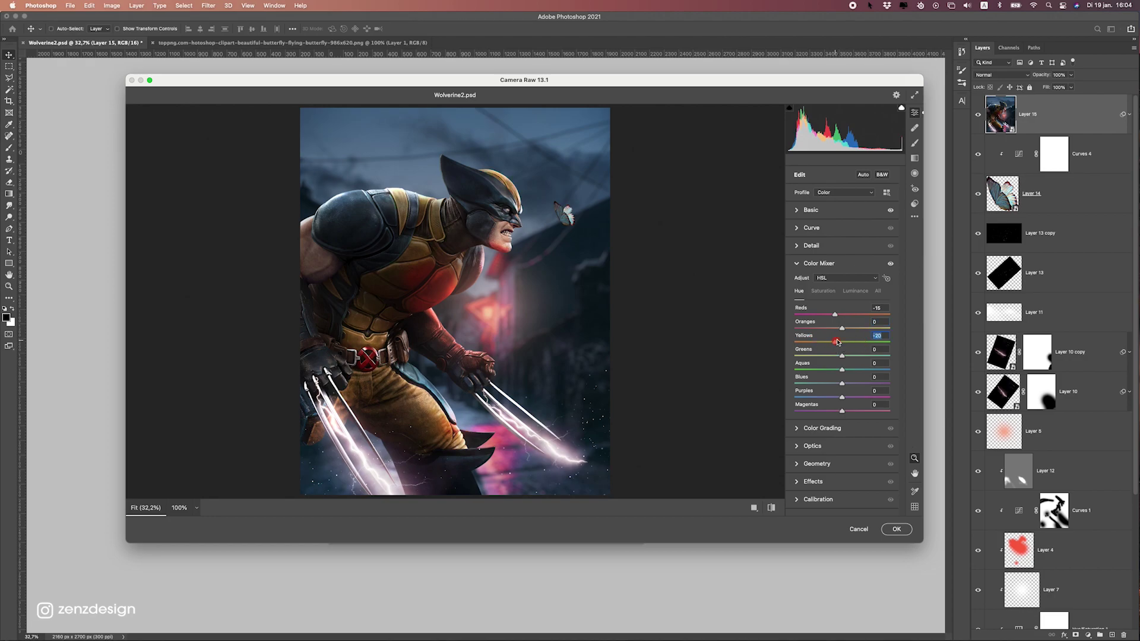
pyautogui.press('Tab')
pyautogui.moveTo(840, 370)
pyautogui.mouseDown()
pyautogui.moveTo(868, 370)
pyautogui.moveTo(807, 370)
pyautogui.moveTo(869, 386)
pyautogui.moveTo(838, 385)
pyautogui.mouseUp()
pyautogui.doubleClick(809, 370)
pyautogui.doubleClick(837, 387)
# Step: Adjust the Color Mixer's saturation for the warm colors, and set the luminance of Oranges to +27 and Yellows to 0
pyautogui.click(824, 291)
pyautogui.moveTo(842, 313); pyautogui.dragTo(883, 340)
pyautogui.click(856, 291)
pyautogui.press('super+z')
pyautogui.doubleClick(883, 342)
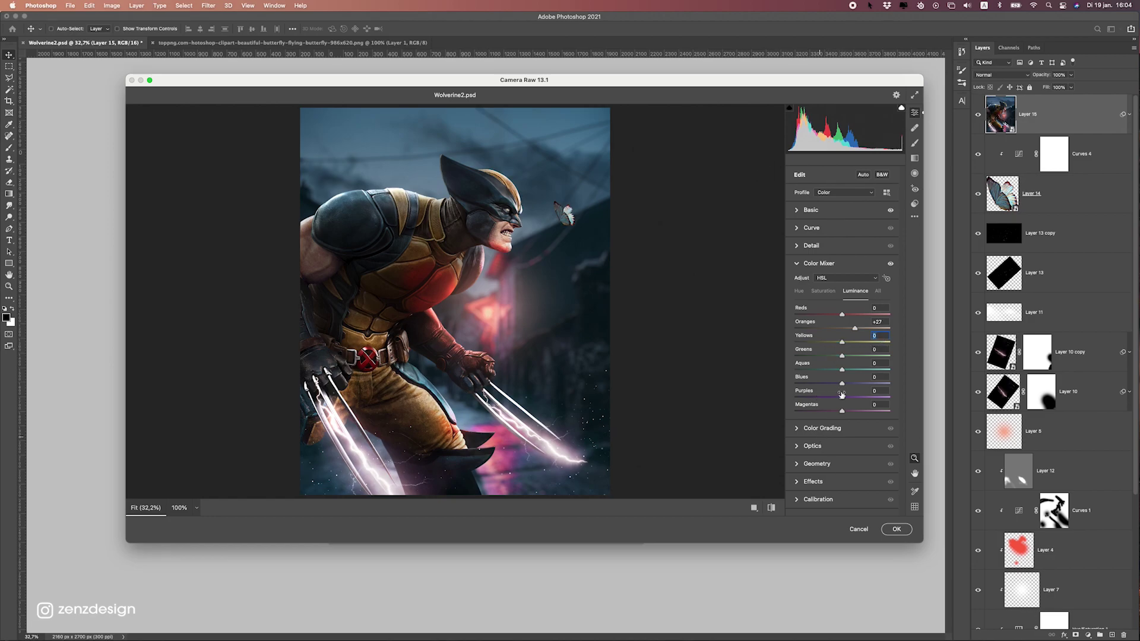
# Step: Fine-tune the blue, green and red primaries in Camera Raw's Calibration settings and apply the filter
pyautogui.click(819, 500)
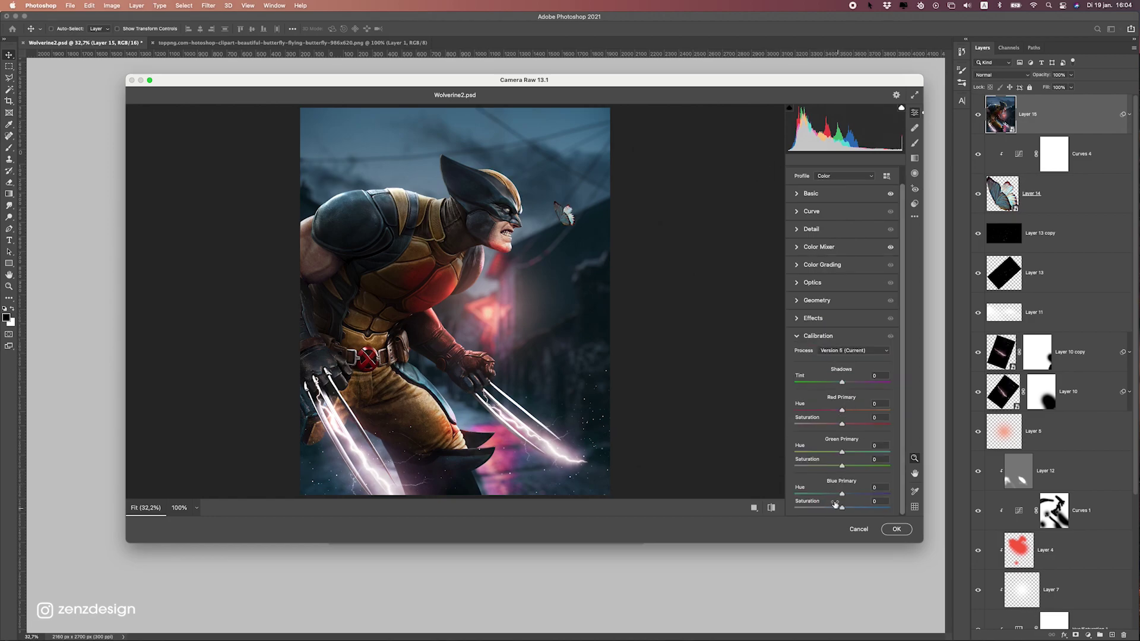
pyautogui.moveTo(842, 494)
pyautogui.mouseDown()
pyautogui.moveTo(856, 494)
pyautogui.moveTo(839, 495)
pyautogui.moveTo(845, 510)
pyautogui.mouseUp()
pyautogui.moveTo(842, 466)
pyautogui.mouseDown()
pyautogui.moveTo(858, 471)
pyautogui.moveTo(857, 453)
pyautogui.moveTo(826, 453)
pyautogui.moveTo(844, 453)
pyautogui.mouseUp()
pyautogui.moveTo(849, 410)
pyautogui.mouseDown()
pyautogui.moveTo(833, 409)
pyautogui.moveTo(855, 426)
pyautogui.moveTo(845, 427)
pyautogui.mouseUp()
pyautogui.doubleClick(833, 409)
pyautogui.click(897, 529)
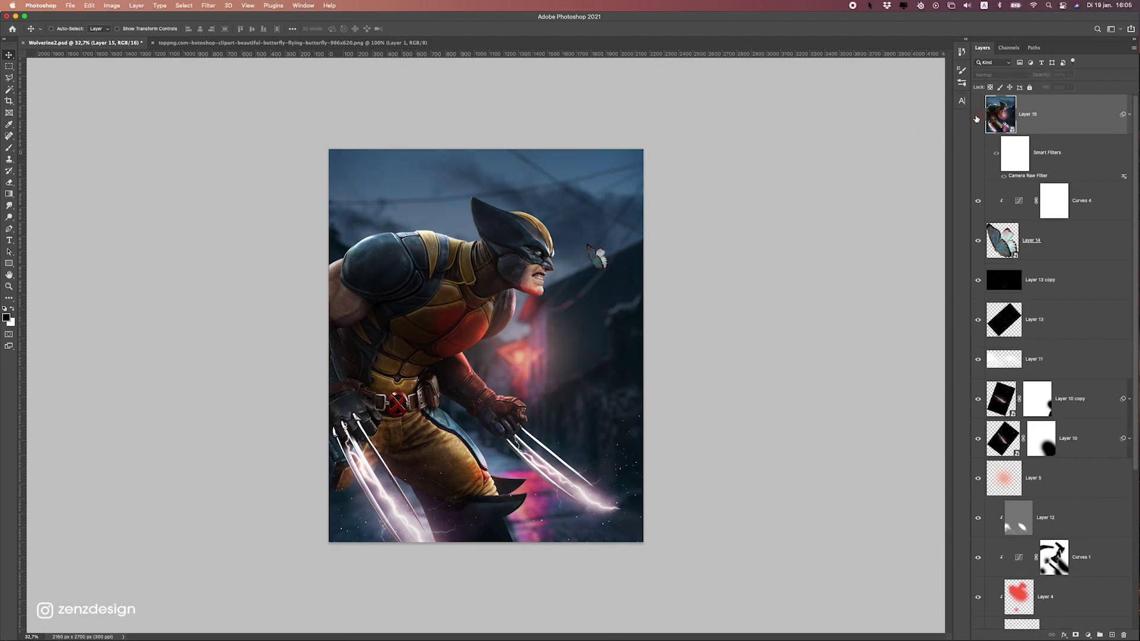
# Step: Add a Curves adjustment above the filtered layer, shift its black point, and set the white point to input 248, output 255
pyautogui.click(1090, 635)
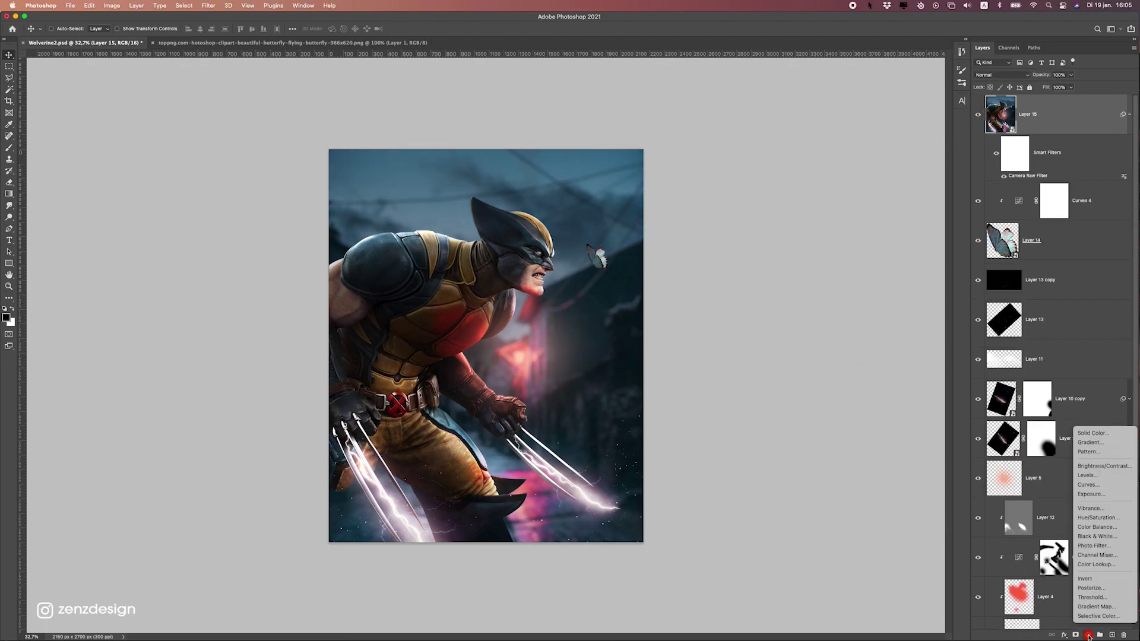
pyautogui.click(1099, 485)
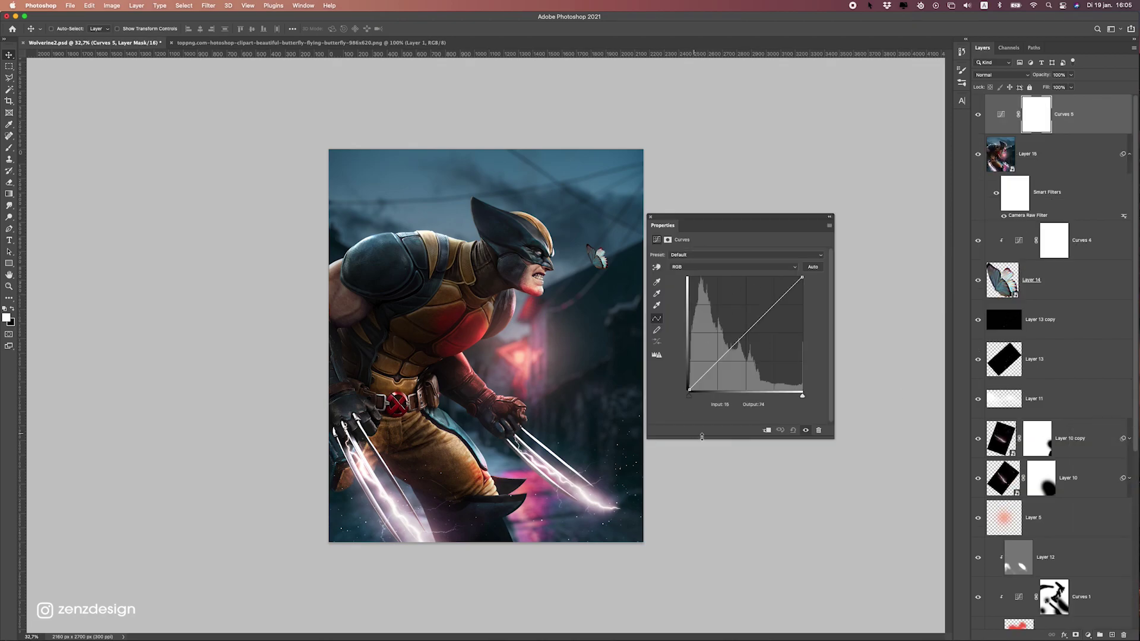
pyautogui.moveTo(689, 386); pyautogui.dragTo(691, 397)
pyautogui.moveTo(803, 279); pyautogui.dragTo(799, 277)
# Step: In the Curves adjustment, set the Red channel's black point to input 3, output 0, and try the Green channel's black point
pyautogui.click(722, 268)
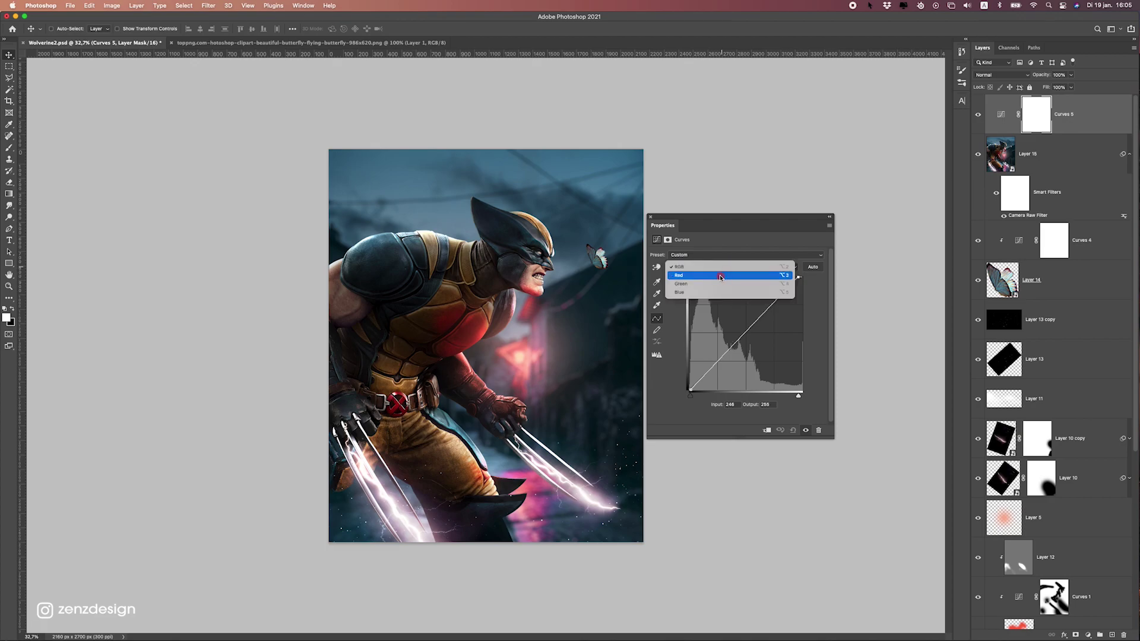
pyautogui.click(720, 277)
pyautogui.moveTo(688, 389); pyautogui.dragTo(692, 393)
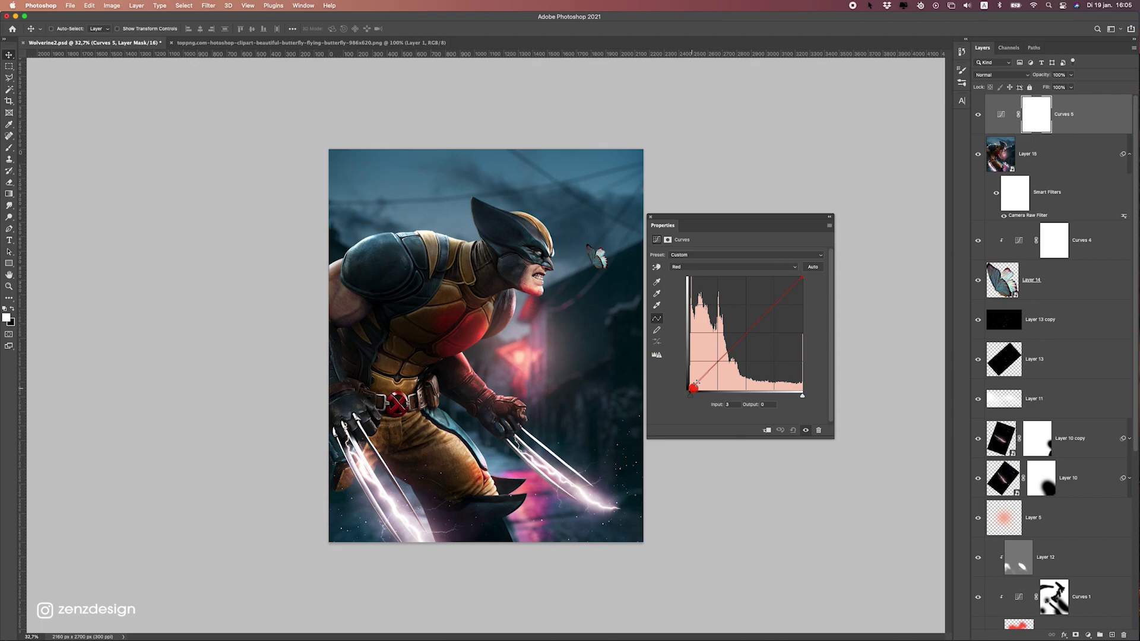
pyautogui.click(693, 267)
pyautogui.click(694, 277)
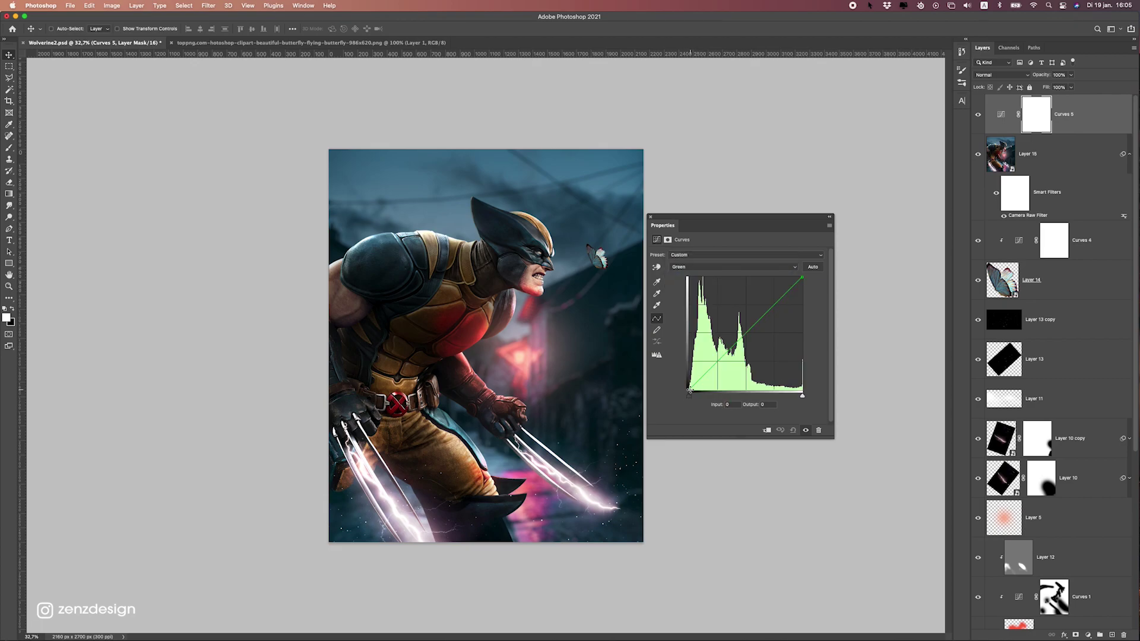
pyautogui.moveTo(689, 391); pyautogui.dragTo(687, 393)
pyautogui.click(684, 267)
pyautogui.click(689, 277)
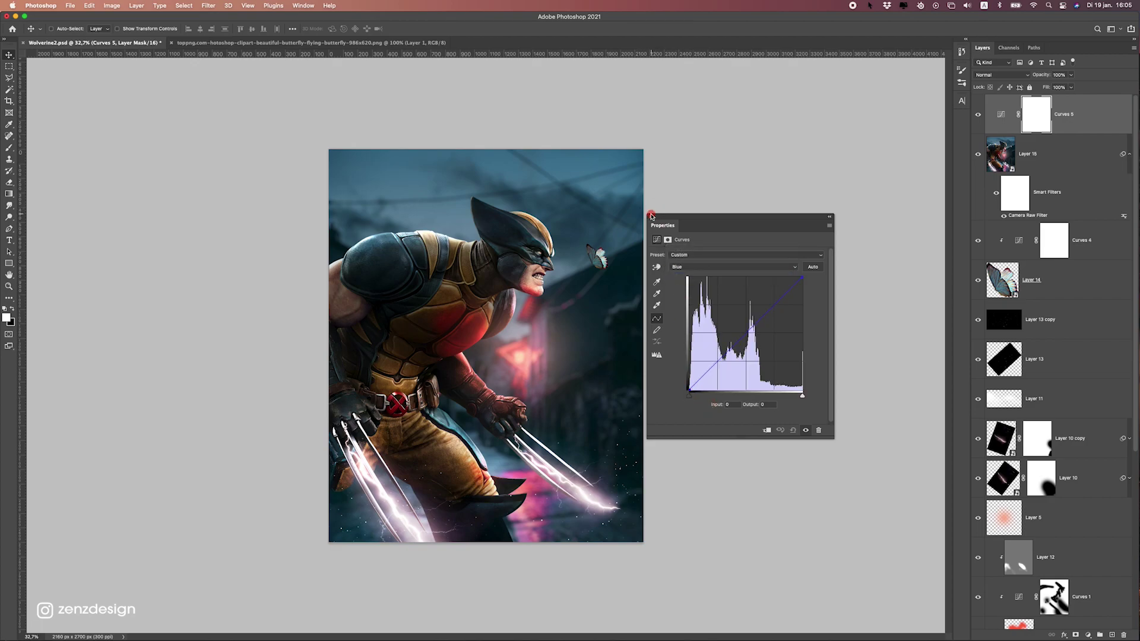
pyautogui.click(651, 215)
# Step: Change the workspace background around the canvas to black
pyautogui.scroll(1, 553, 343)
pyautogui.rightClick(758, 262)
pyautogui.click(772, 268)
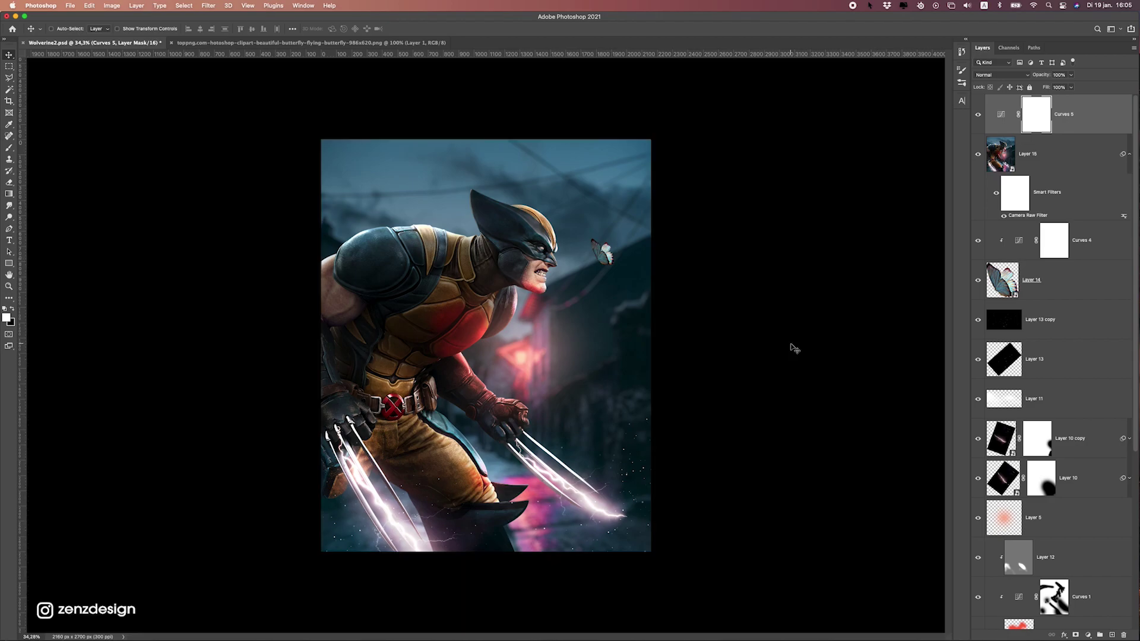
# Step: Add a Color Balance adjustment with midtones at Cyan-Red +14, Magenta-Green -4 and Yellow-Blue +2
pyautogui.click(1088, 636)
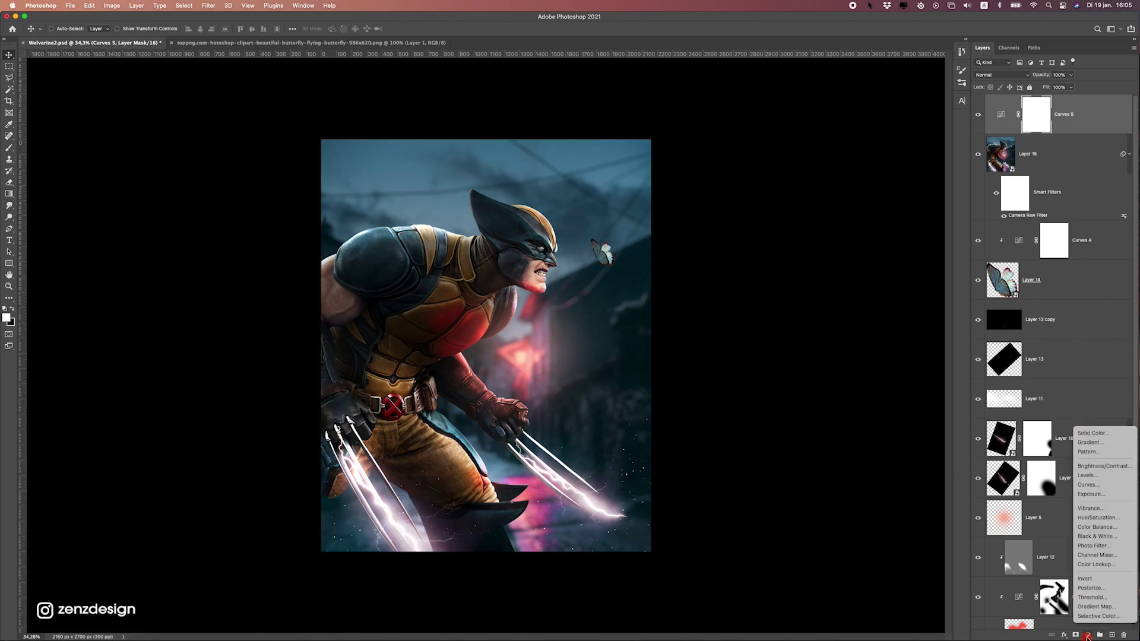
pyautogui.click(1094, 521)
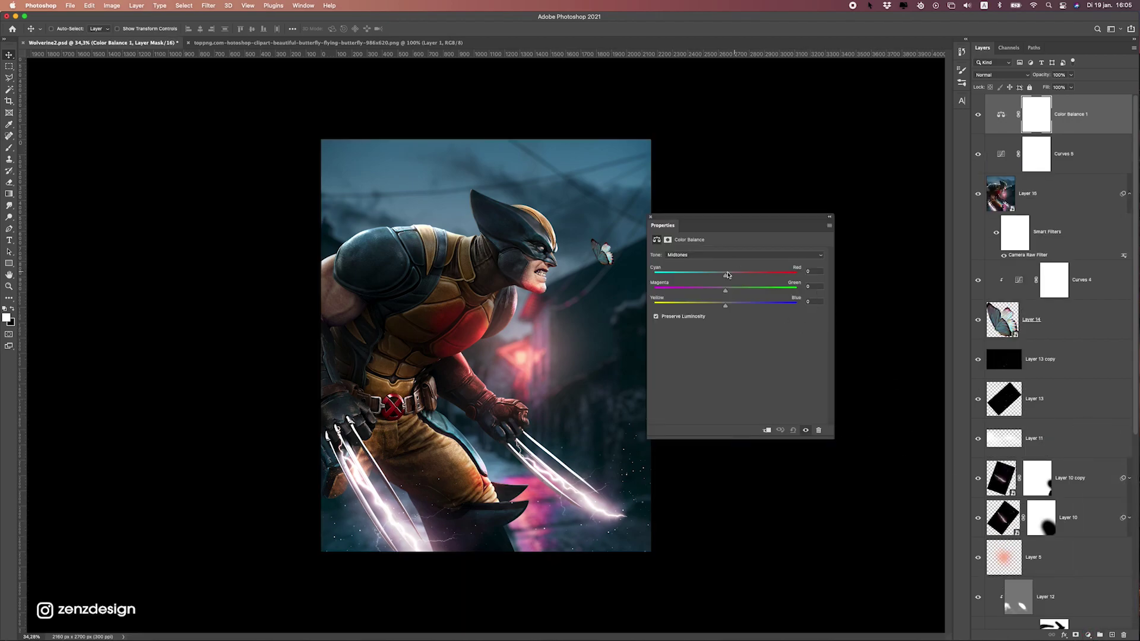
pyautogui.moveTo(740, 276)
pyautogui.mouseDown()
pyautogui.moveTo(709, 278)
pyautogui.moveTo(746, 279)
pyautogui.moveTo(711, 288)
pyautogui.moveTo(724, 290)
pyautogui.mouseUp()
pyautogui.moveTo(723, 308); pyautogui.dragTo(729, 312)
pyautogui.scroll(-5, 631, 325)
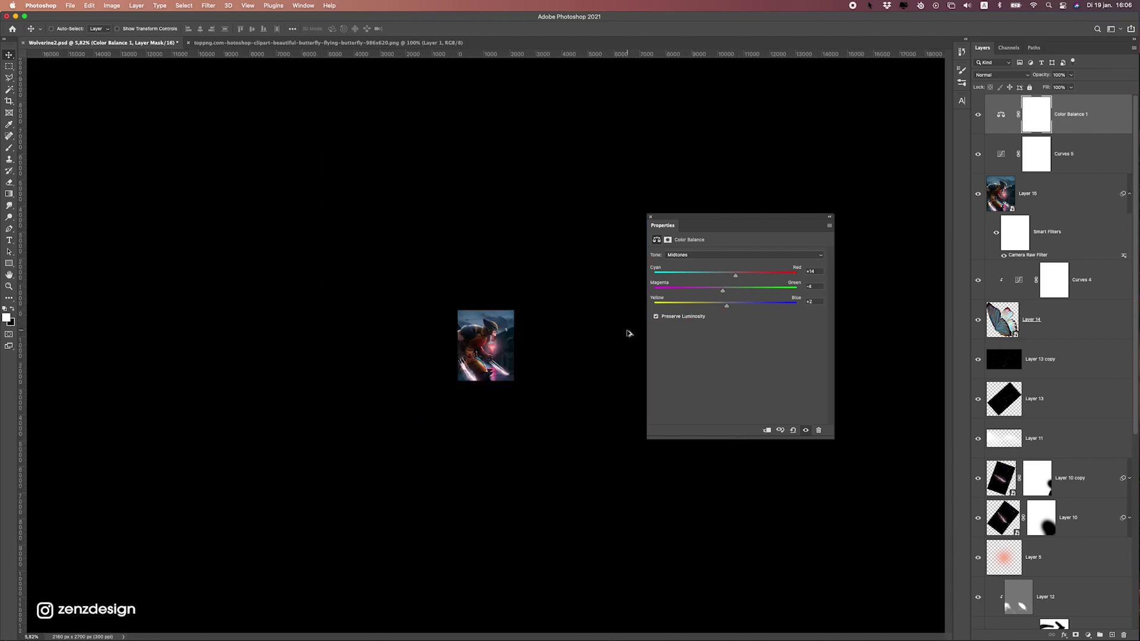
pyautogui.scroll(3, 644, 316)
pyautogui.click(653, 216)
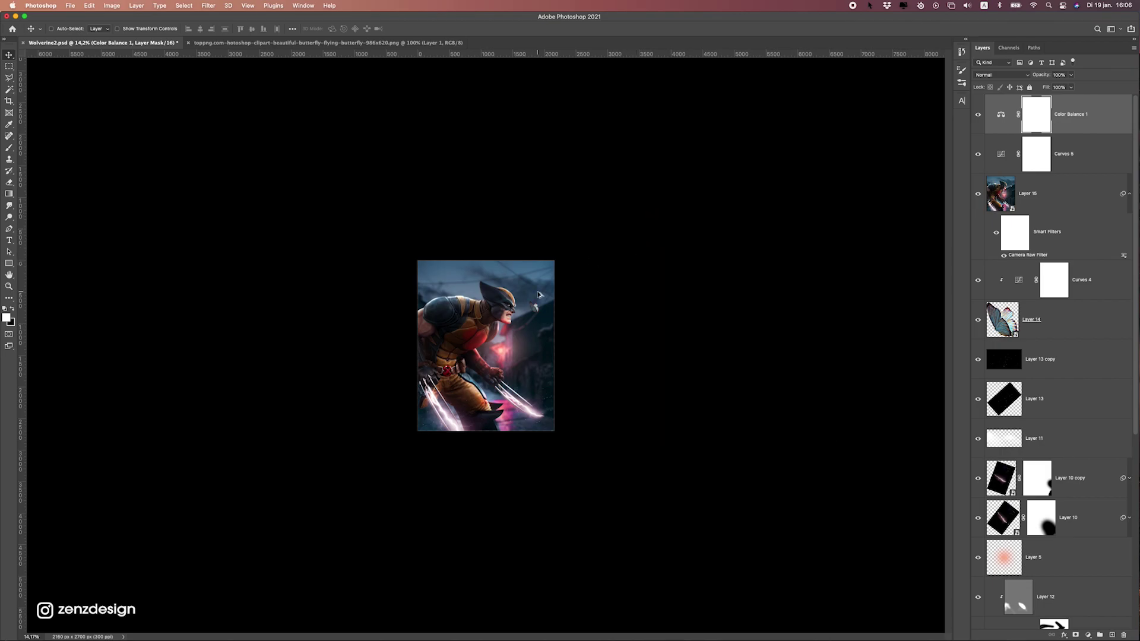
pyautogui.scroll(3, 540, 295)
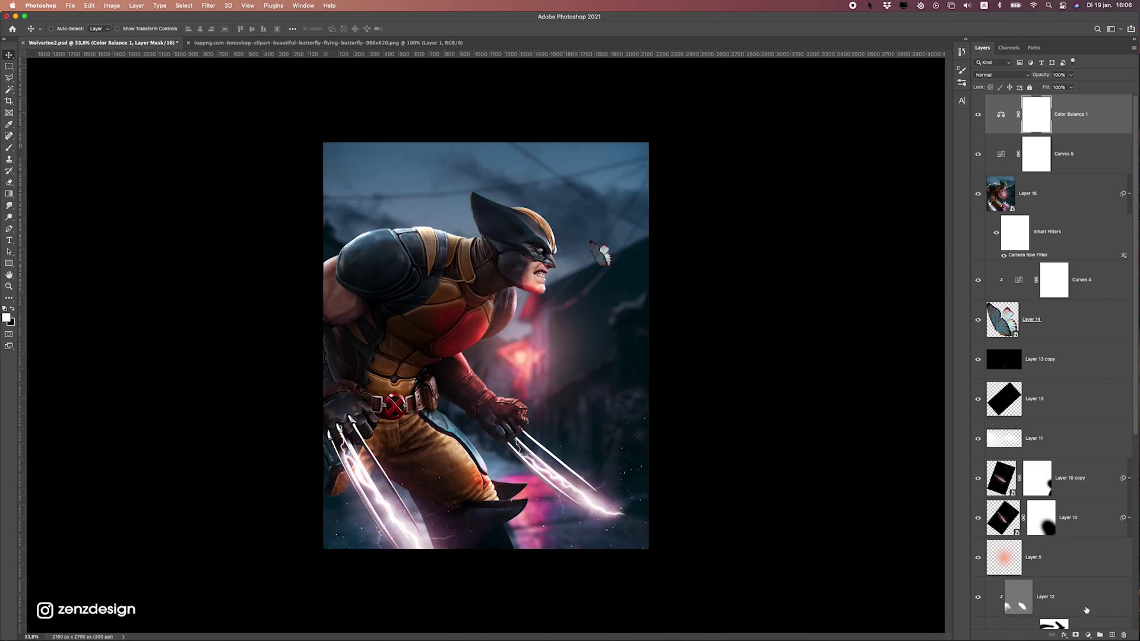
pyautogui.click(1088, 636)
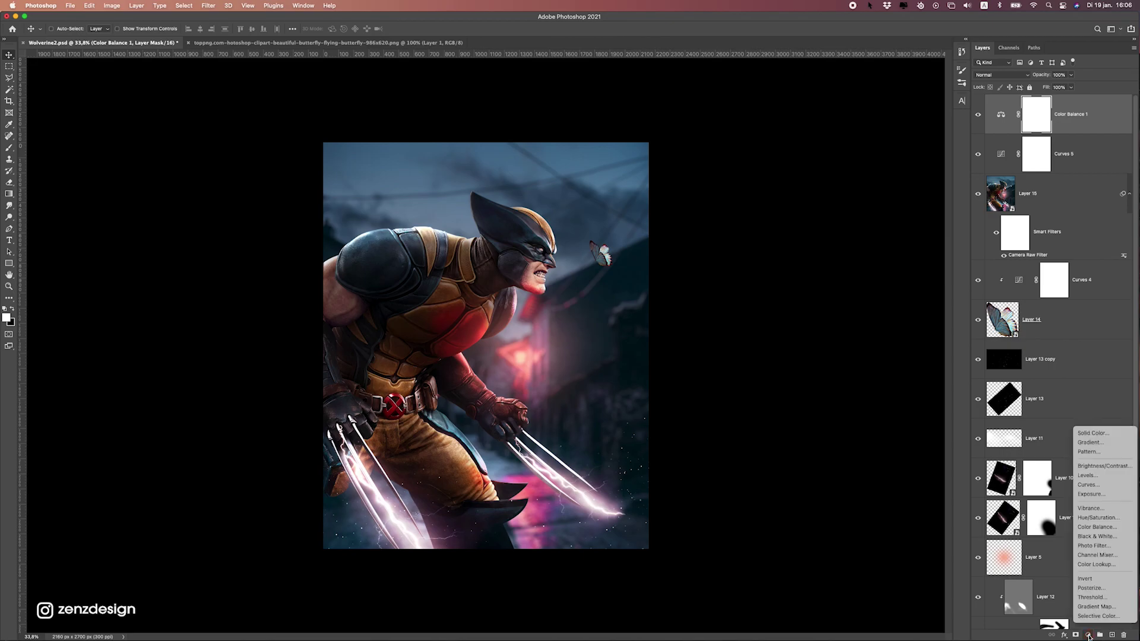
pyautogui.press('Escape')
# Step: Start a Field Blur on the smart object with the Camera Raw filter and set its first pin to 0 px
pyautogui.click(1022, 208)
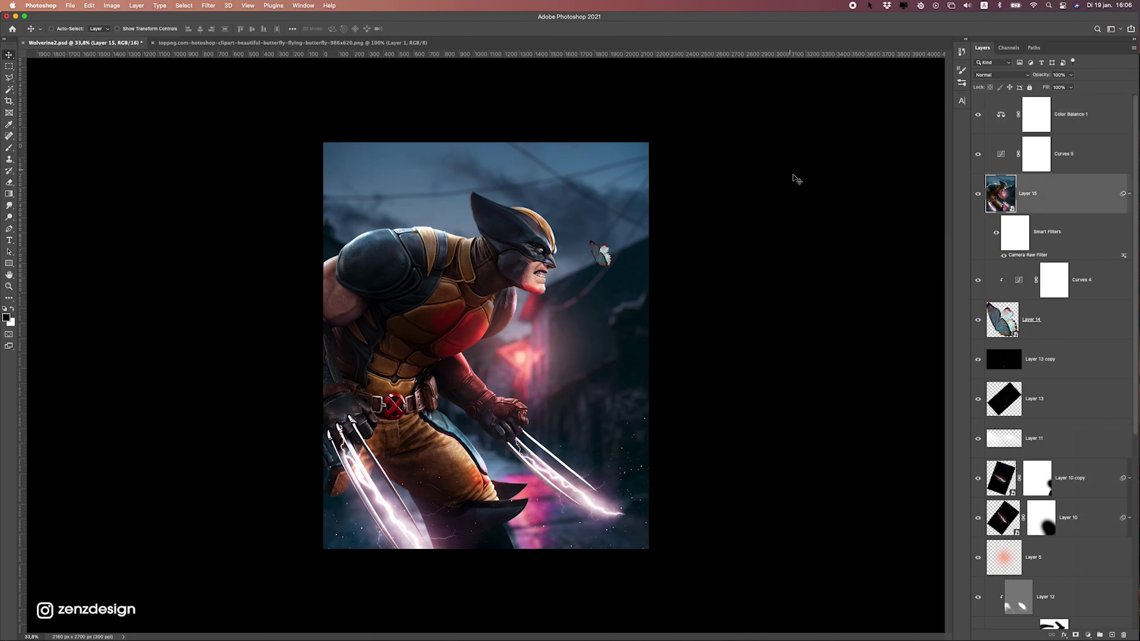
pyautogui.click(208, 5)
pyautogui.click(206, 4)
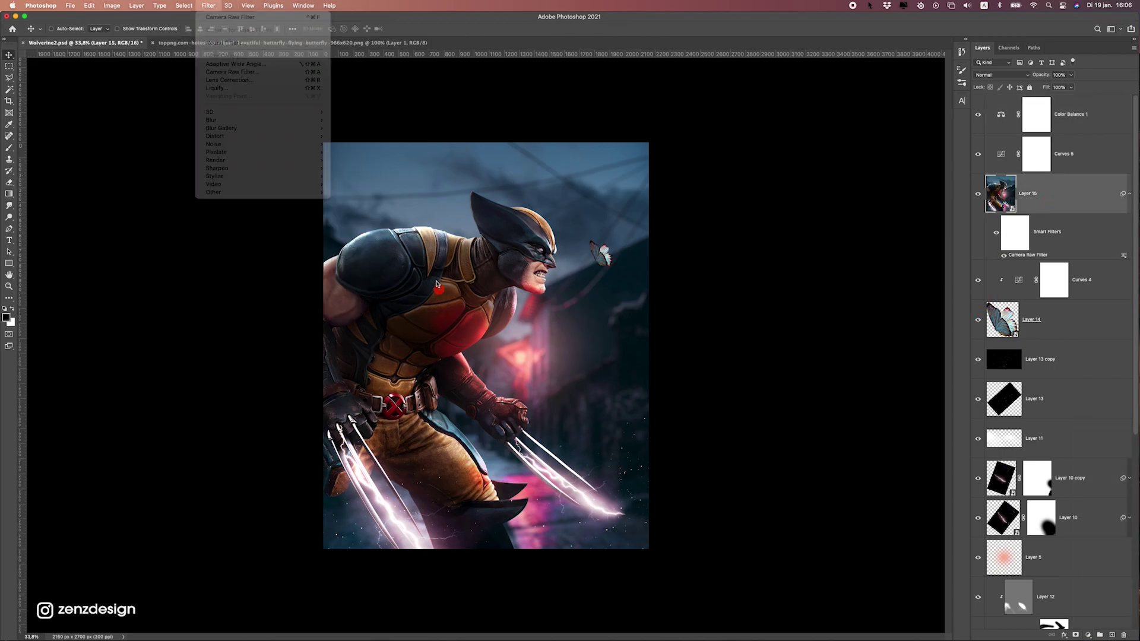
pyautogui.click(206, 5)
pyautogui.click(305, 266)
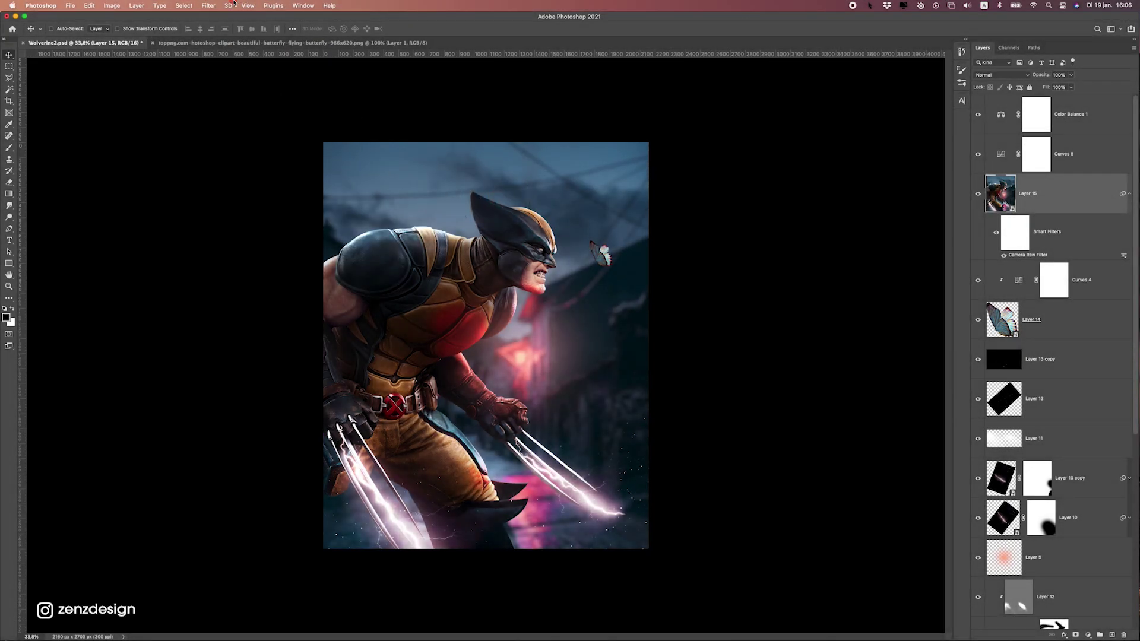
pyautogui.click(205, 5)
pyautogui.click(501, 270)
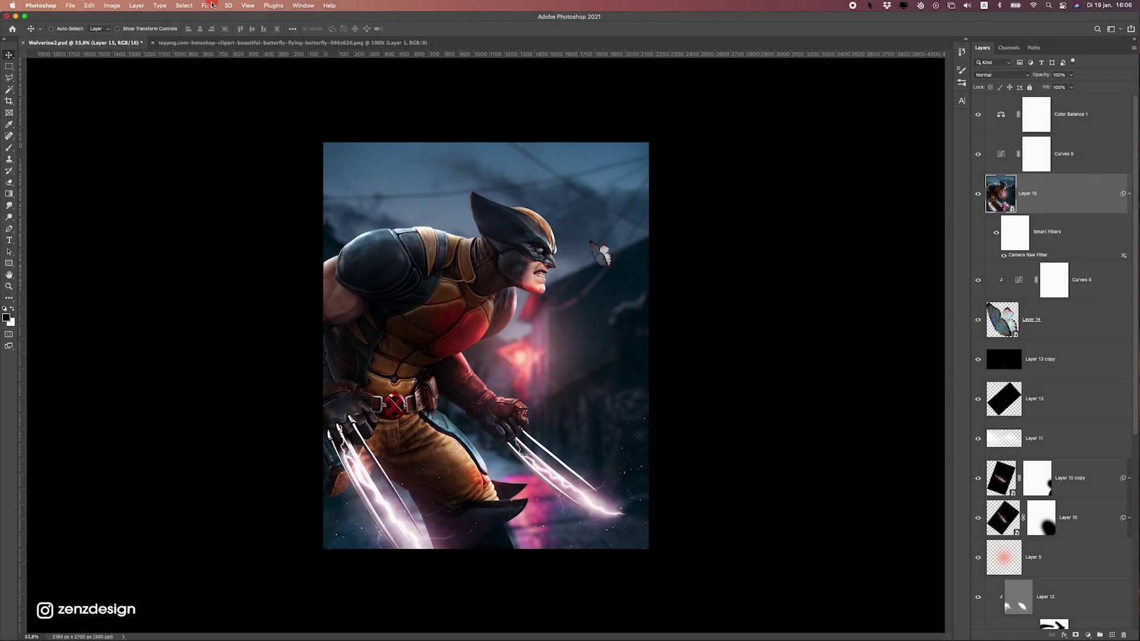
pyautogui.click(208, 6)
pyautogui.click(974, 210)
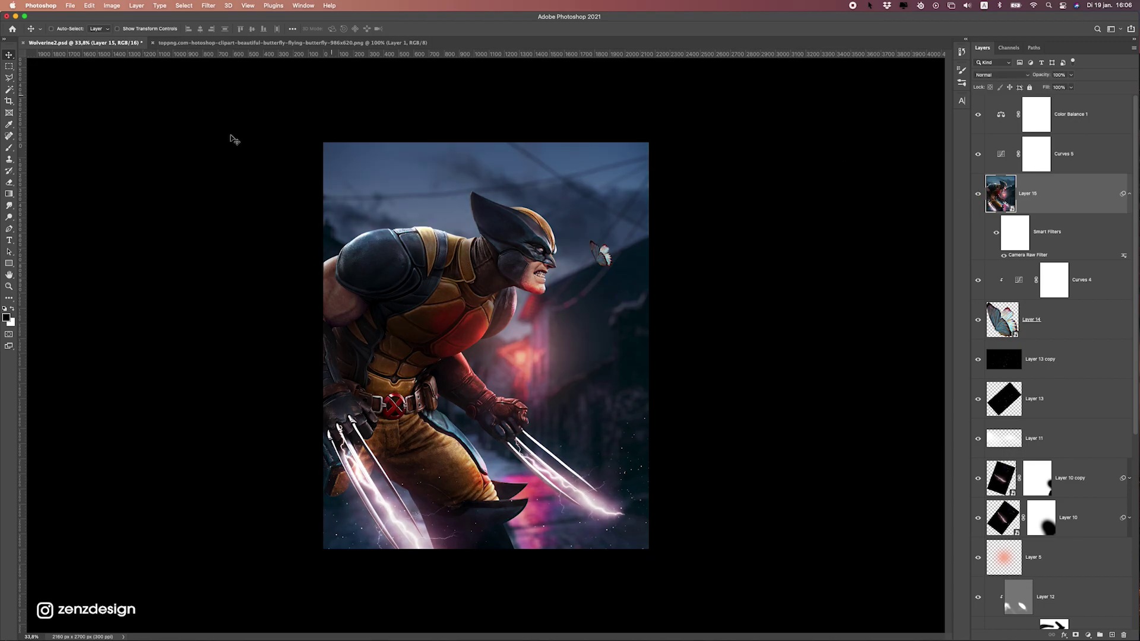
pyautogui.click(208, 5)
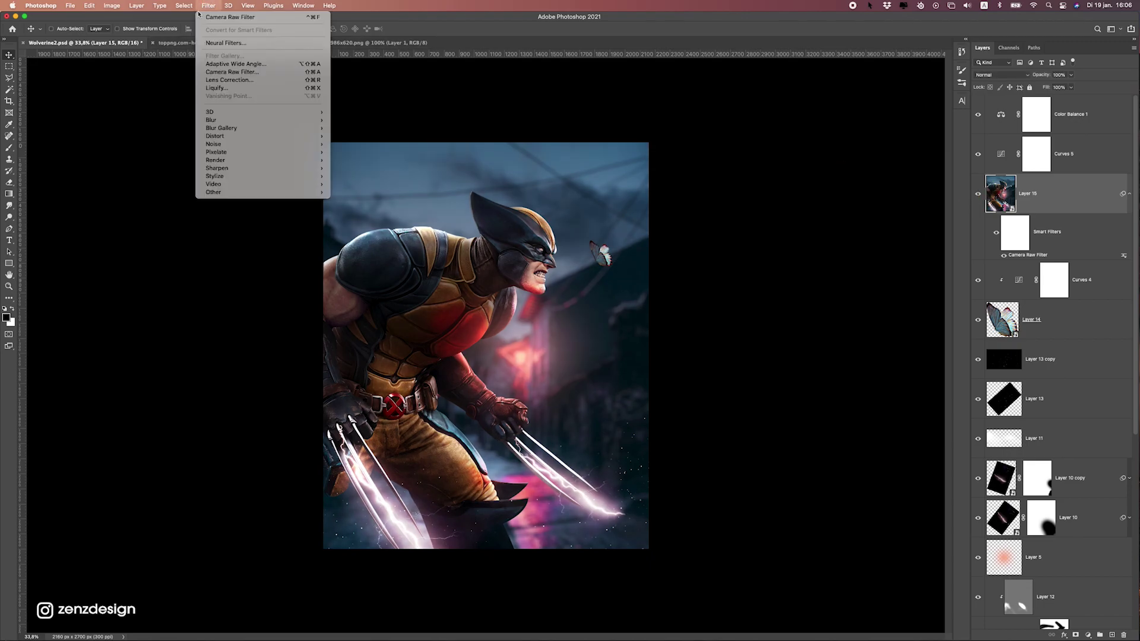
pyautogui.moveTo(248, 130)
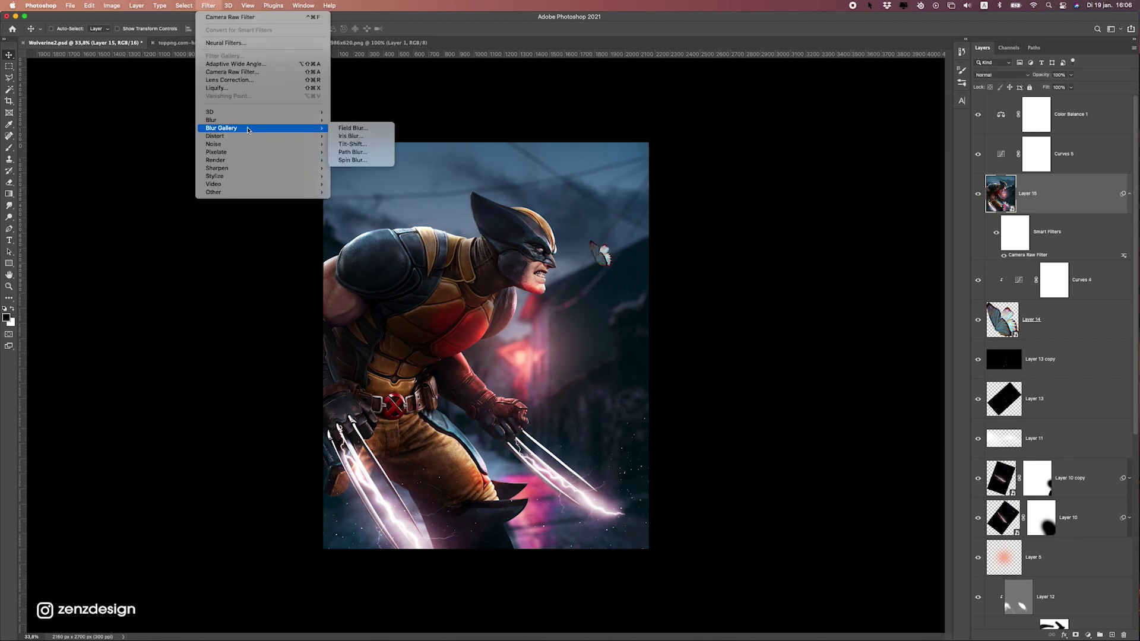
pyautogui.click(353, 129)
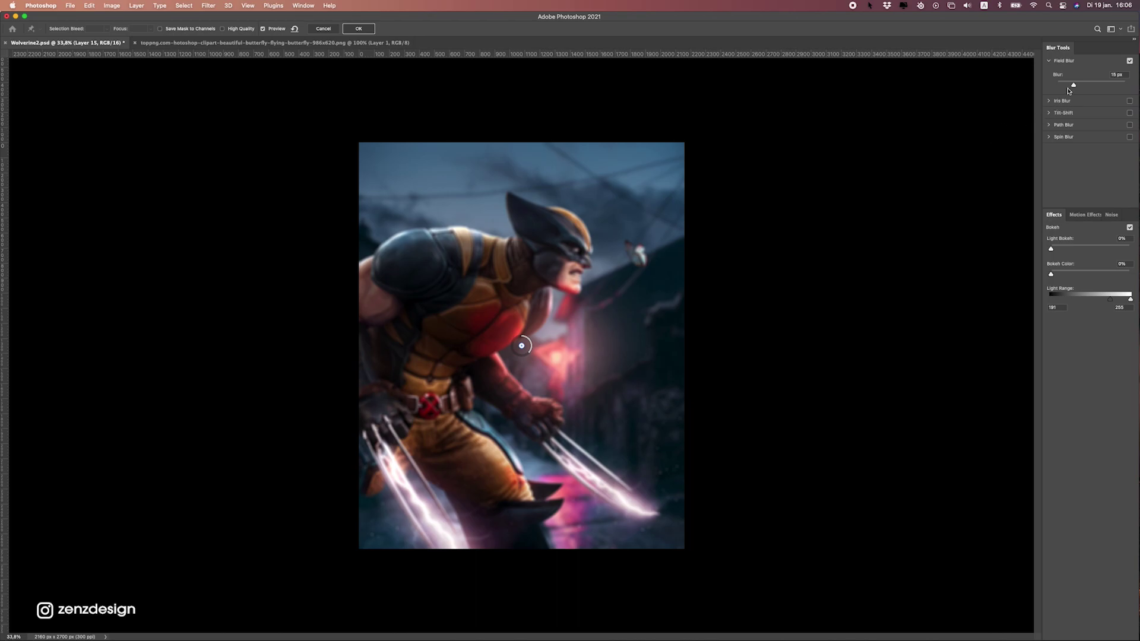
pyautogui.moveTo(1073, 85); pyautogui.dragTo(1008, 86)
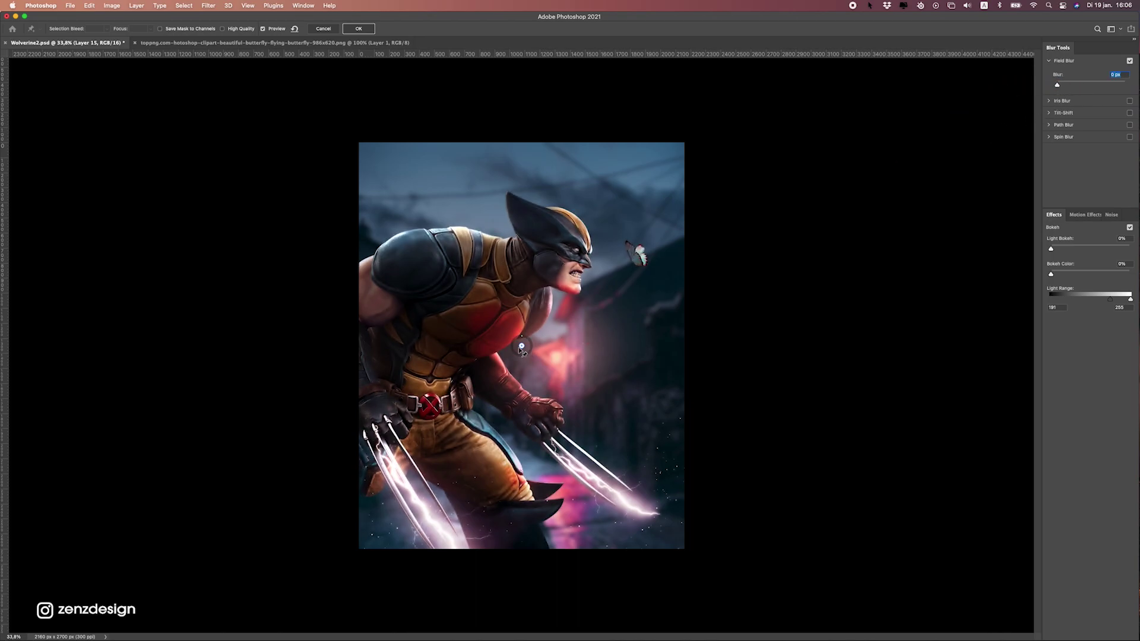
# Step: Move the first blur pin to the helmet and add pins on the chin, chest, forearm, claws, thigh, rear hand and shoulder
pyautogui.moveTo(522, 346); pyautogui.dragTo(515, 221)
pyautogui.click(574, 287)
pyautogui.click(515, 338)
pyautogui.click(510, 412)
pyautogui.click(606, 500)
pyautogui.click(491, 487)
pyautogui.click(350, 470)
pyautogui.click(387, 396)
pyautogui.click(401, 267)
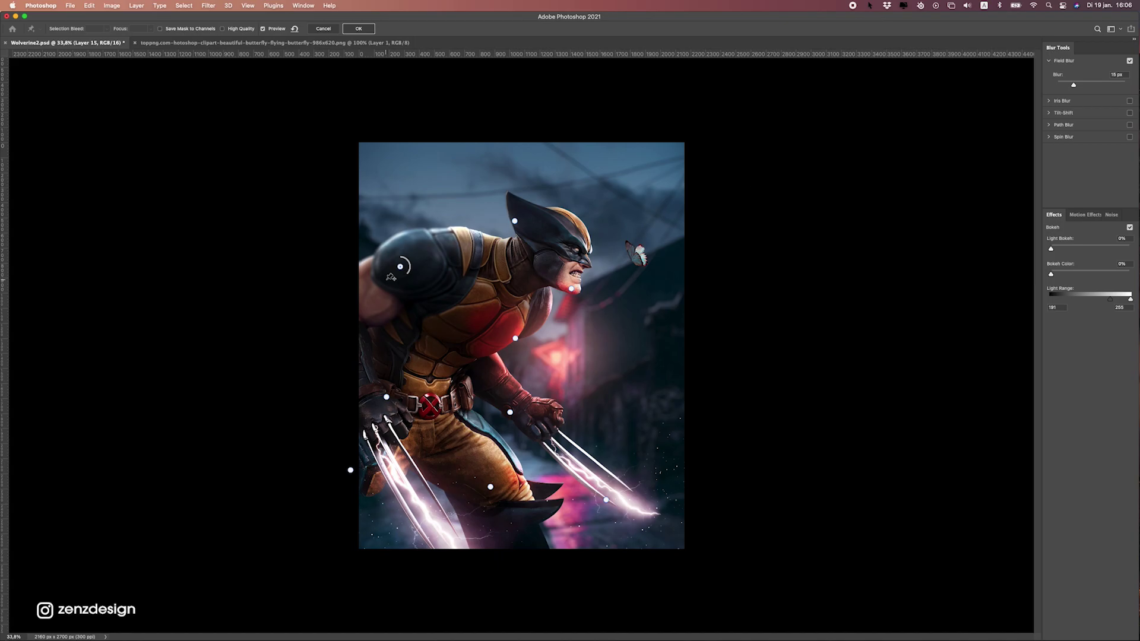
# Step: Move the shoulder pin to the shoulder's outer edge, then add blur pins outside the canvas beside the torso and in the lower corner
pyautogui.moveTo(401, 268); pyautogui.dragTo(371, 247)
pyautogui.moveTo(1074, 85); pyautogui.dragTo(1078, 88)
pyautogui.click(404, 157)
pyautogui.press('super+z')
pyautogui.click(343, 368)
pyautogui.press('super+minus')
pyautogui.press('super+plus')
pyautogui.click(346, 513)
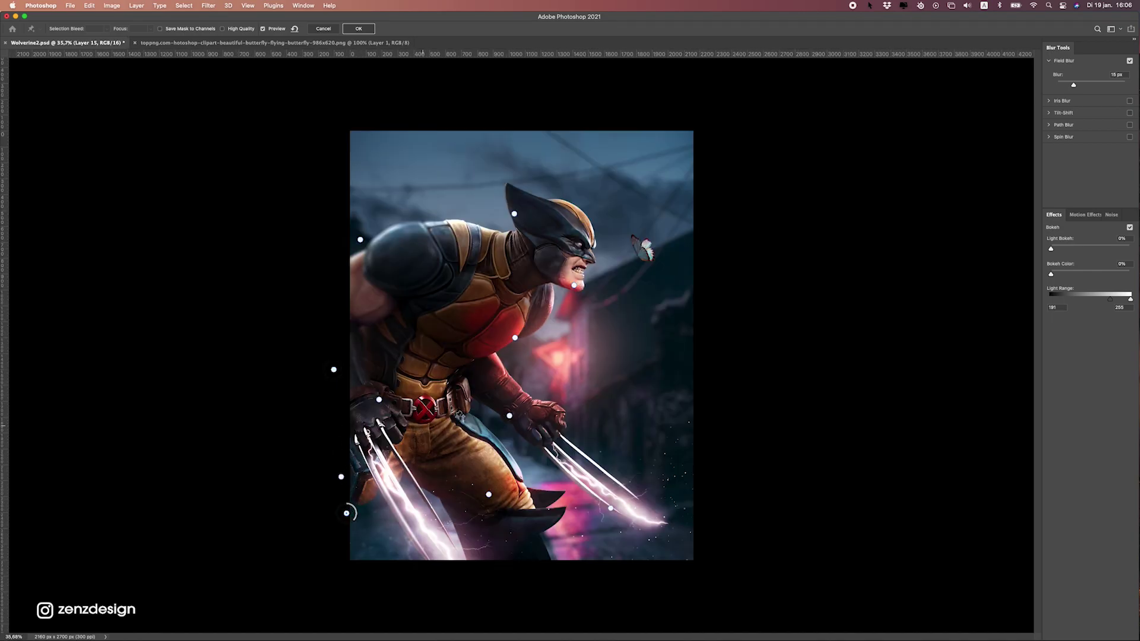
pyautogui.moveTo(354, 514); pyautogui.dragTo(357, 546)
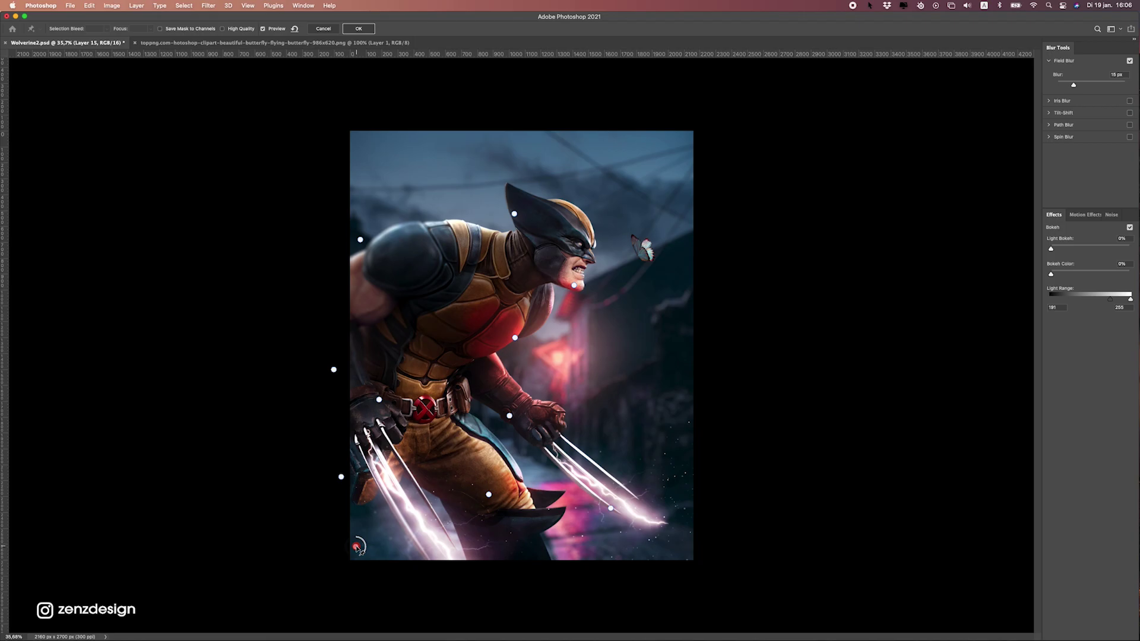
# Step: Adjust the blur at the rear claw and shoulder pins and add another blur pin beside the rear hand
pyautogui.click(341, 477)
pyautogui.moveTo(1057, 85)
pyautogui.mouseDown()
pyautogui.moveTo(1090, 87)
pyautogui.moveTo(1069, 88)
pyautogui.mouseUp()
pyautogui.click(351, 410)
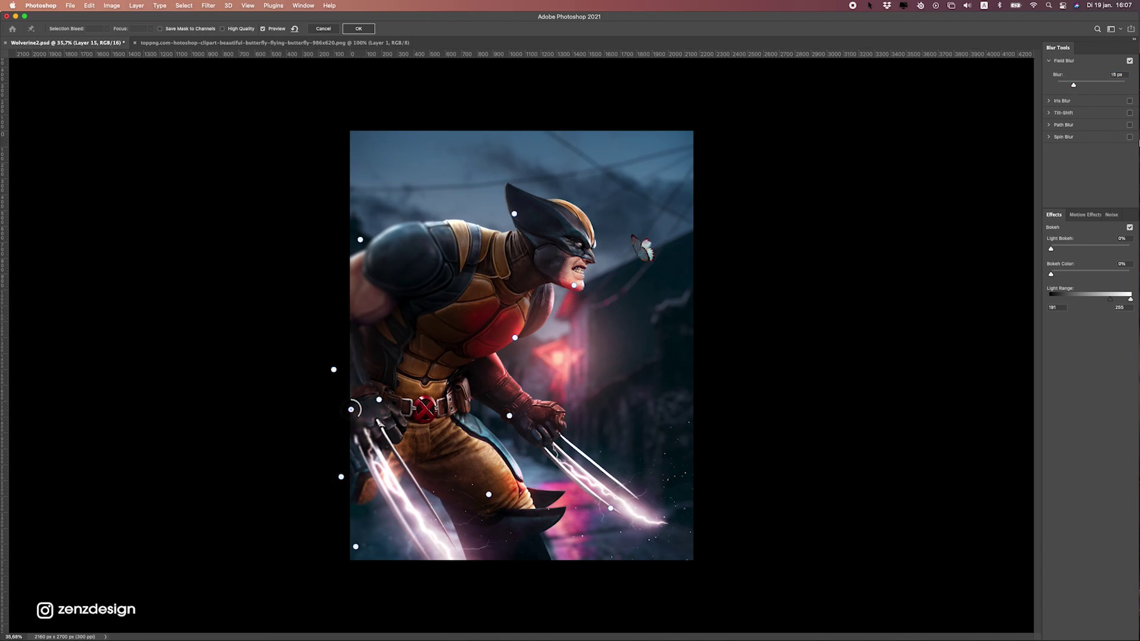
pyautogui.moveTo(1092, 83); pyautogui.dragTo(1075, 84)
pyautogui.click(360, 239)
pyautogui.moveTo(1074, 87); pyautogui.dragTo(1071, 87)
# Step: Add a 0 px pin on top of the shoulder, set the pin behind the shoulder to 37 px, and apply the Field Blur
pyautogui.click(402, 243)
pyautogui.moveTo(401, 243); pyautogui.dragTo(440, 225)
pyautogui.moveTo(1080, 86); pyautogui.dragTo(1056, 85)
pyautogui.click(339, 255)
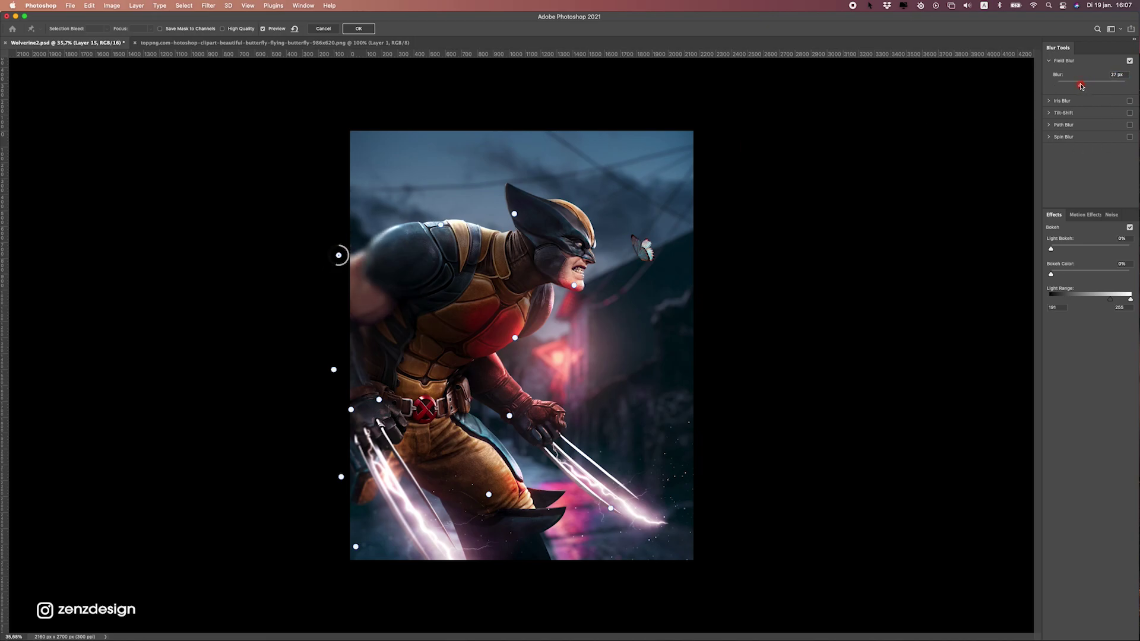
pyautogui.scroll(-8, 558, 334)
pyautogui.scroll(8, 539, 353)
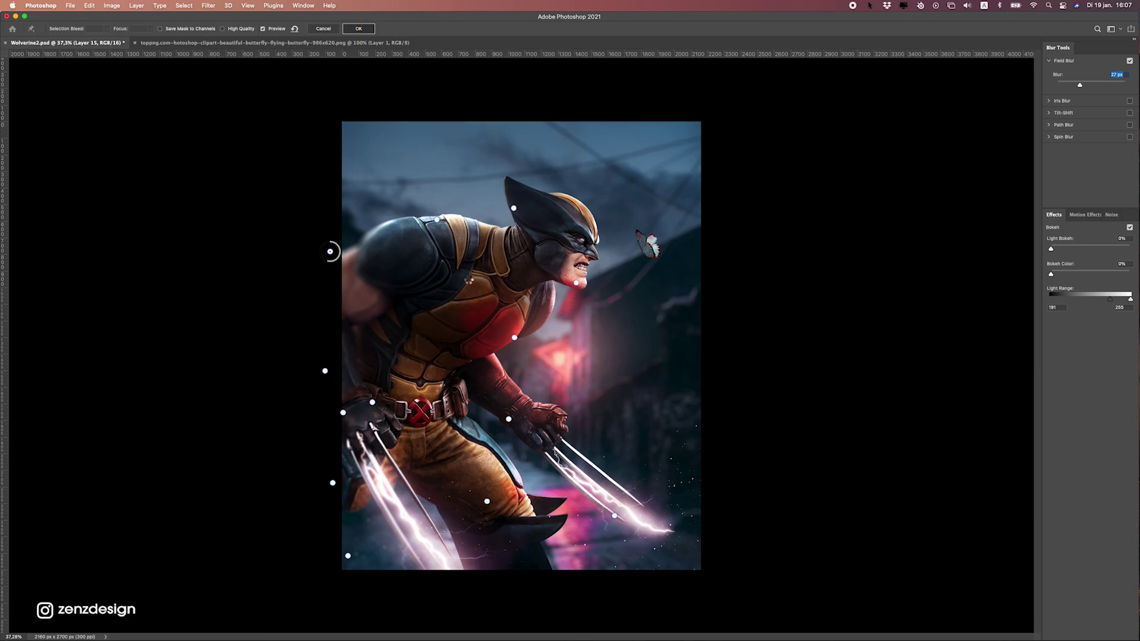
pyautogui.press('Return')
# Step: Add a black-to-transparent Gradient Fill above the Color Balance adjustment with Radial style and Reverse enabled
pyautogui.click(1065, 123)
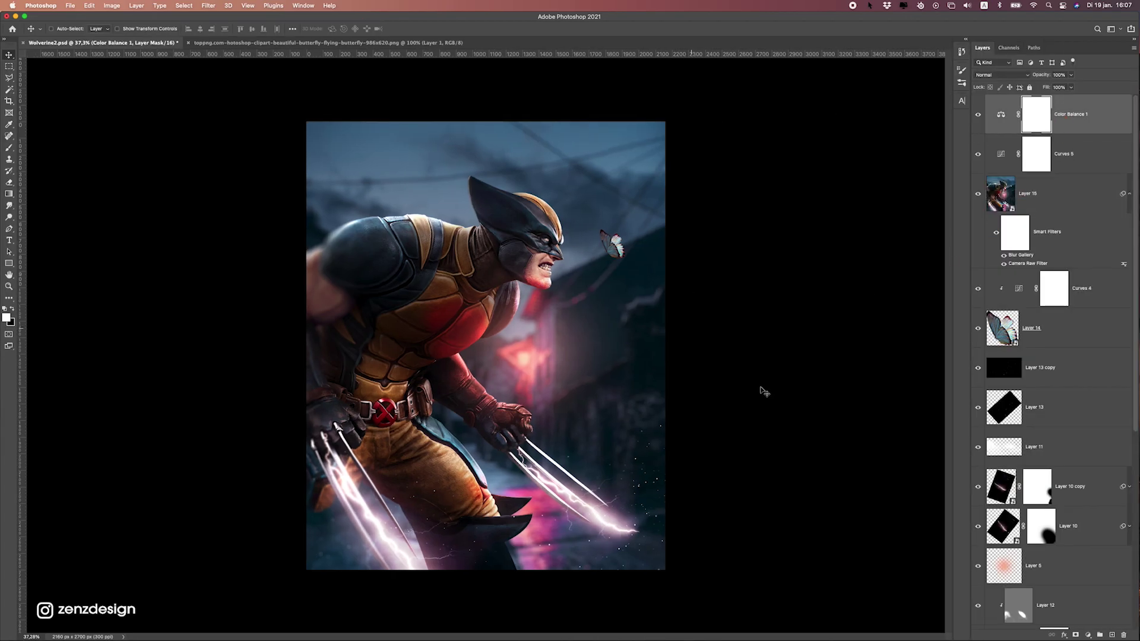
pyautogui.click(1089, 636)
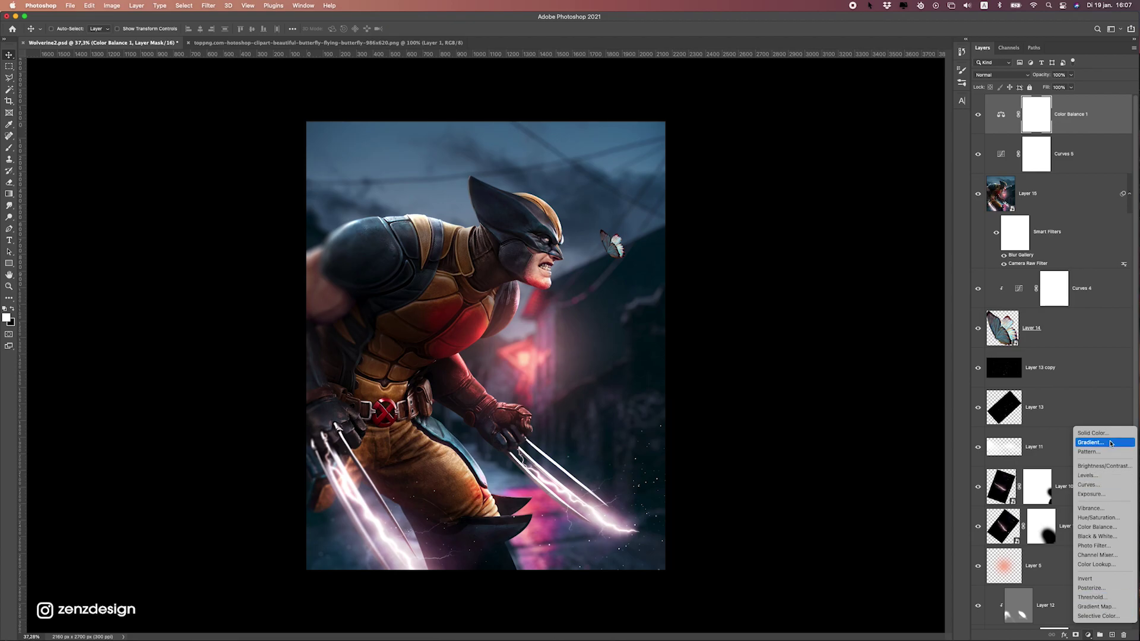
pyautogui.click(1099, 443)
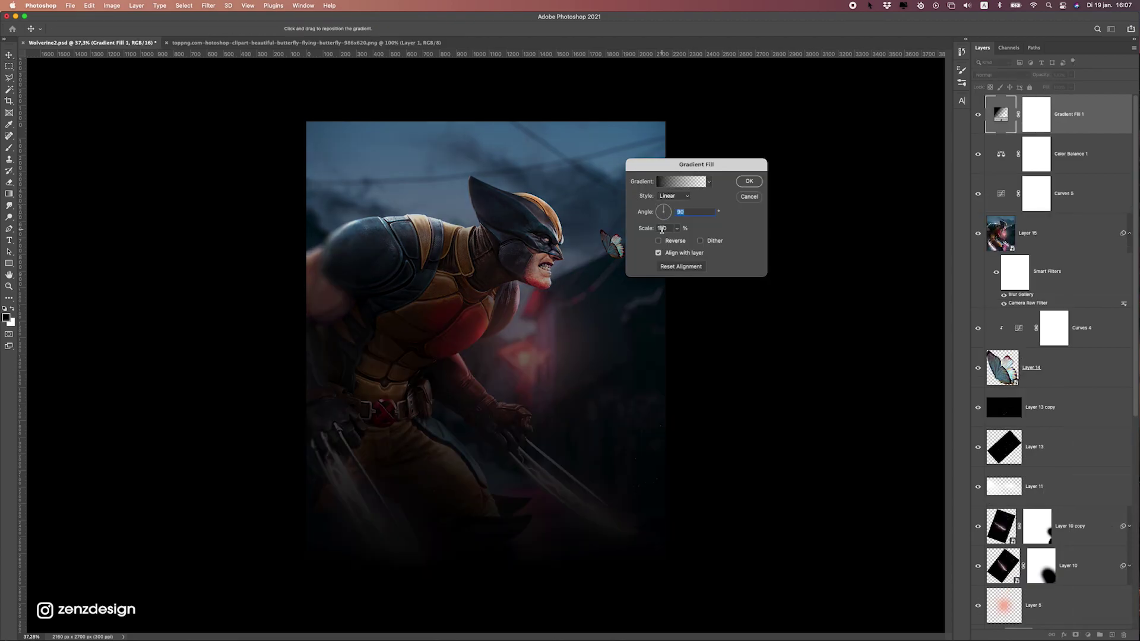
pyautogui.click(681, 196)
pyautogui.click(676, 205)
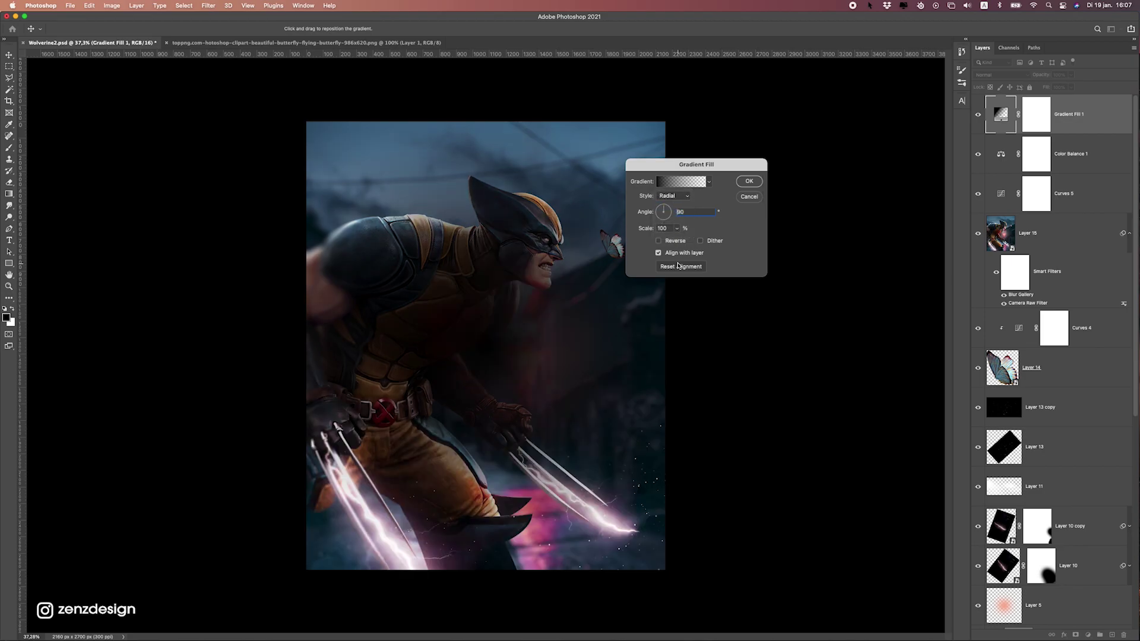
pyautogui.click(658, 240)
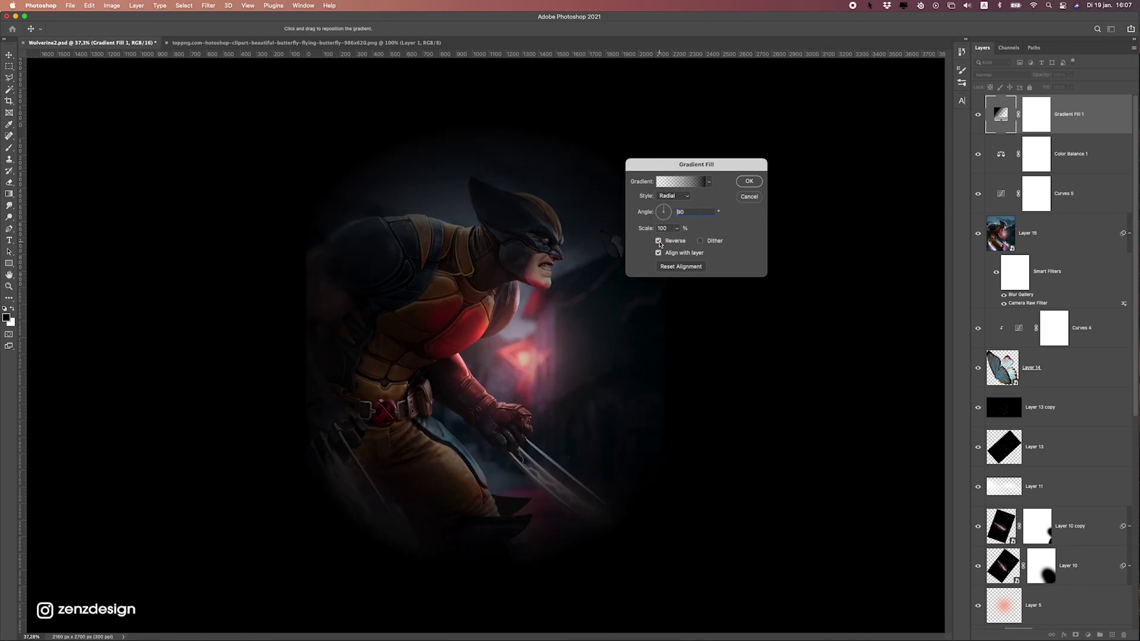
# Step: Reposition the radial gradient's center near the red glow, set its scale to 166%, and apply the fill
pyautogui.moveTo(562, 268); pyautogui.dragTo(533, 352)
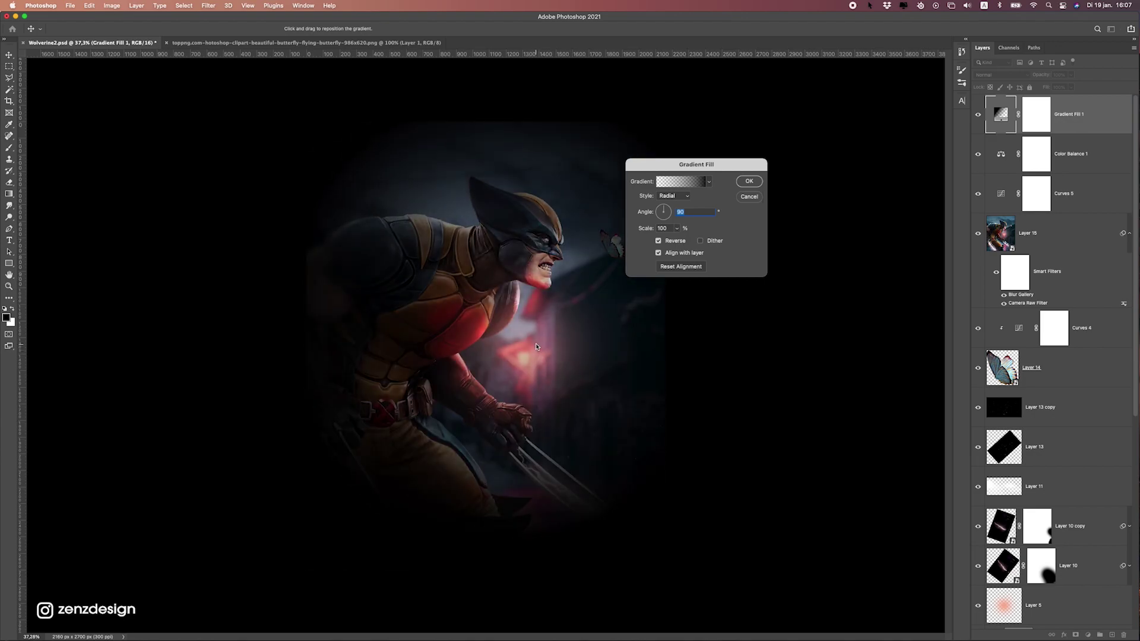
pyautogui.click(677, 228)
pyautogui.moveTo(688, 243); pyautogui.dragTo(682, 241)
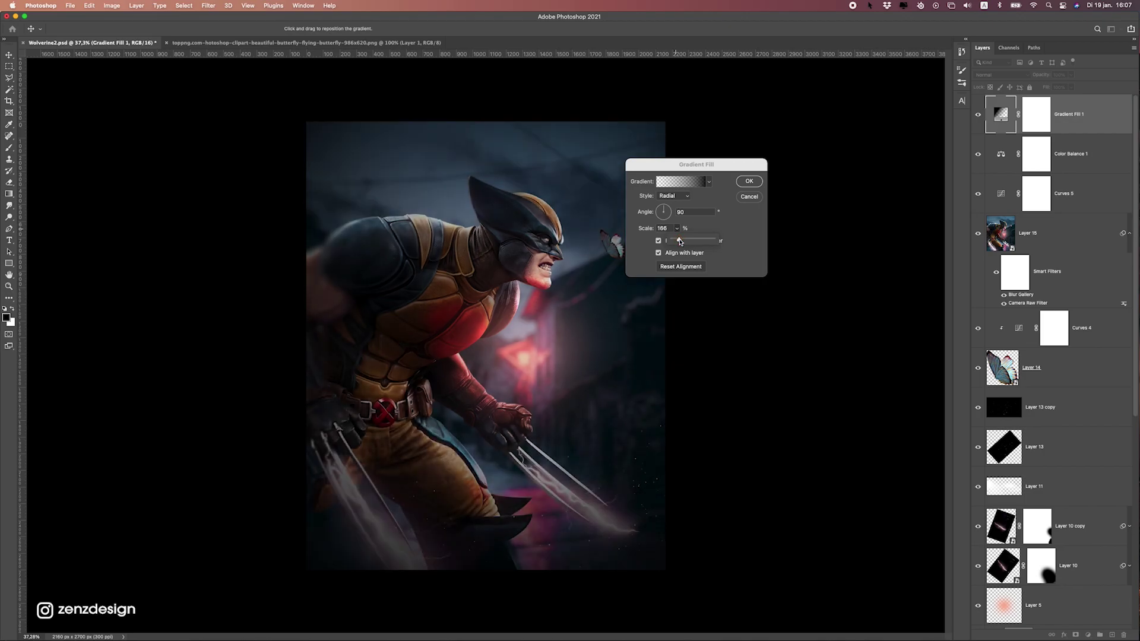
pyautogui.click(749, 181)
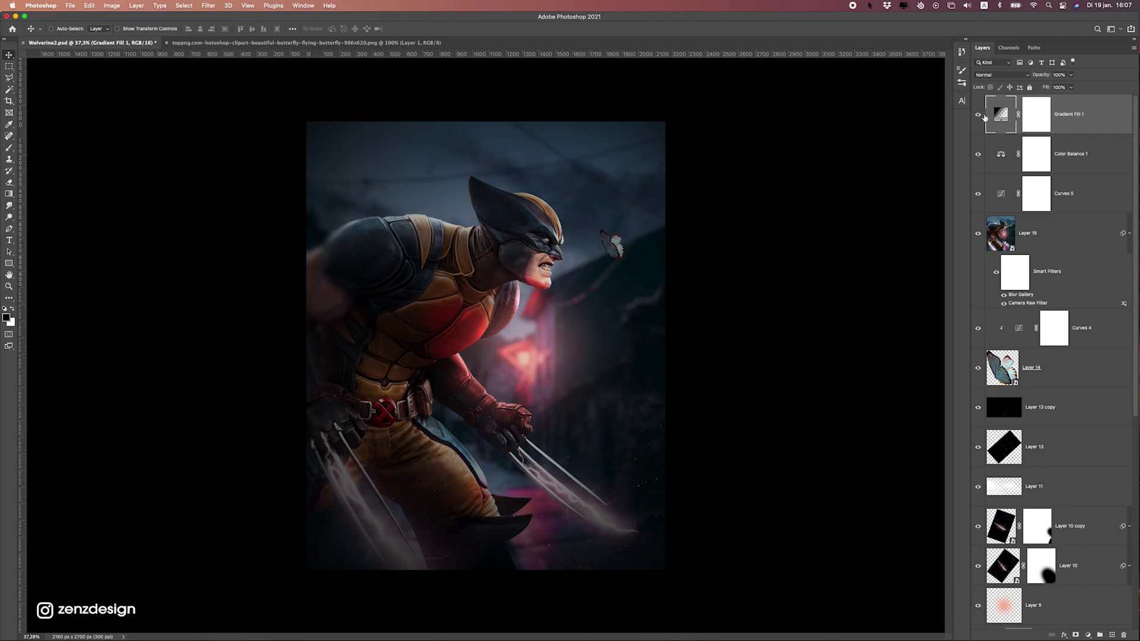
# Step: Compare the image with and without the Gradient Fill layer and set its blend mode to Soft Light
pyautogui.click(979, 115)
pyautogui.click(979, 115)
pyautogui.click(1001, 75)
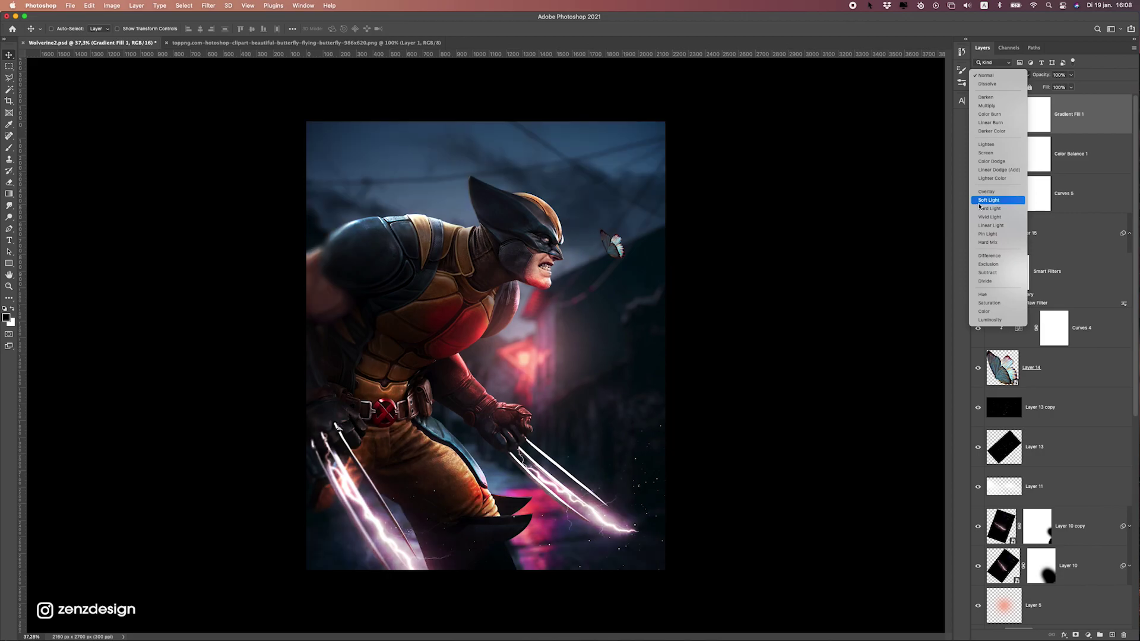
pyautogui.click(980, 204)
# Step: Target the Gradient Fill layer's mask and choose the Soft Round brush for painting on it
pyautogui.click(1036, 112)
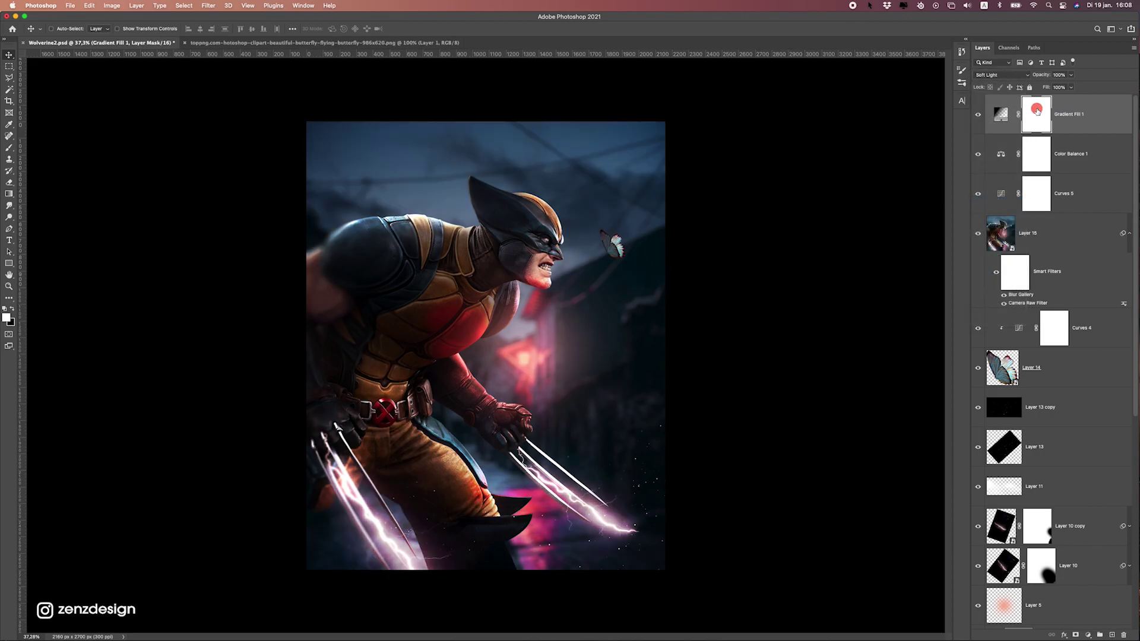
pyautogui.click(9, 150)
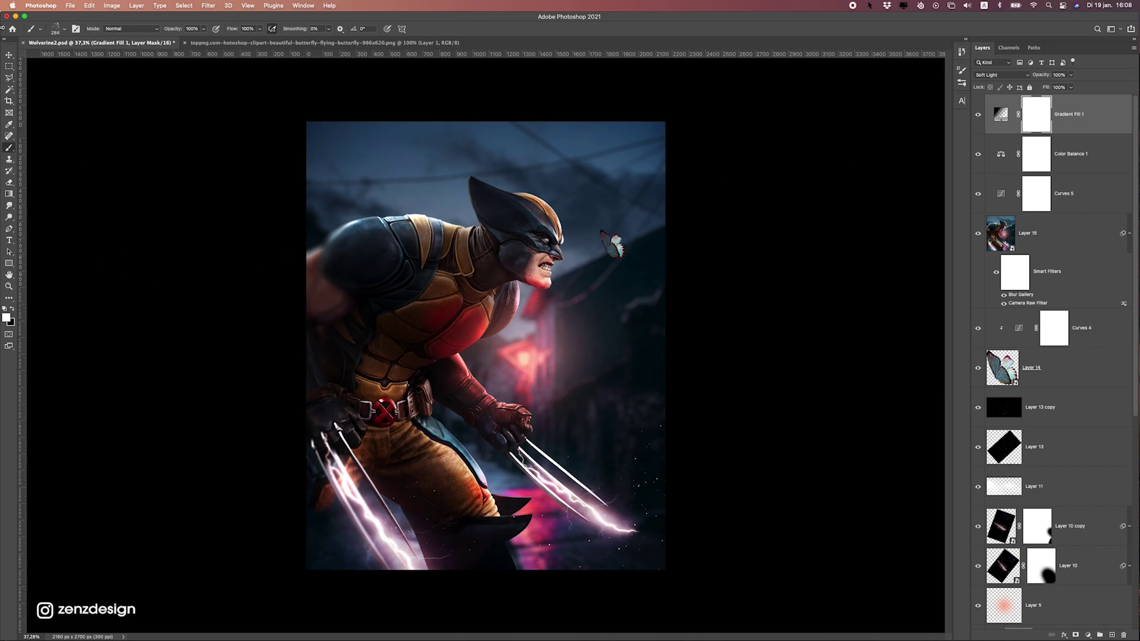
pyautogui.click(59, 28)
pyautogui.scroll(5, 110, 169)
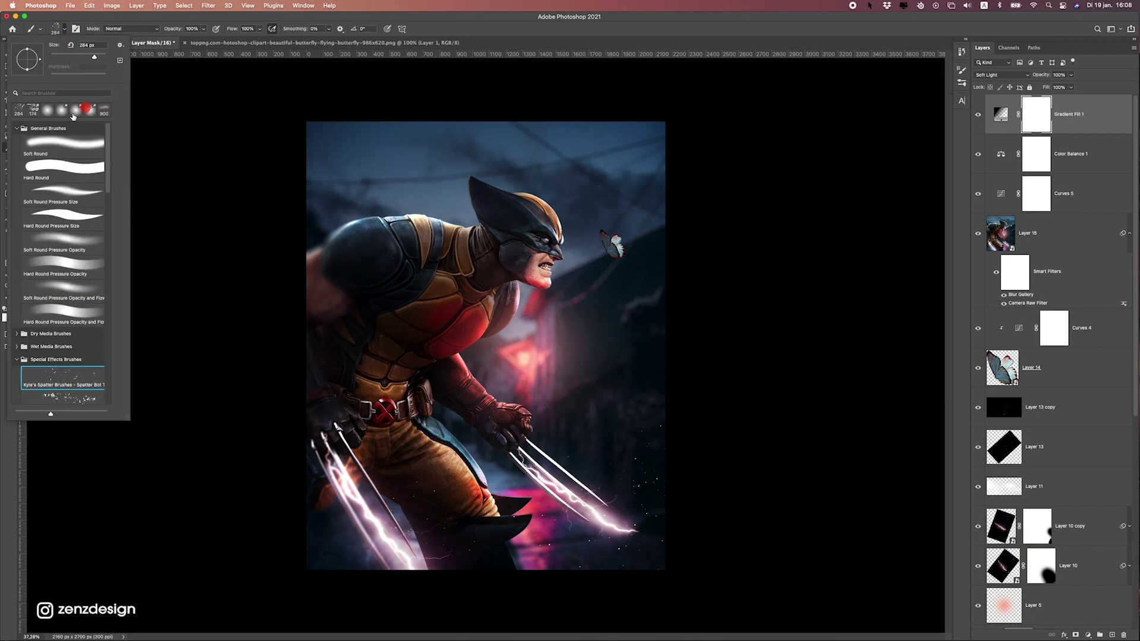
pyautogui.click(72, 153)
pyautogui.click(253, 16)
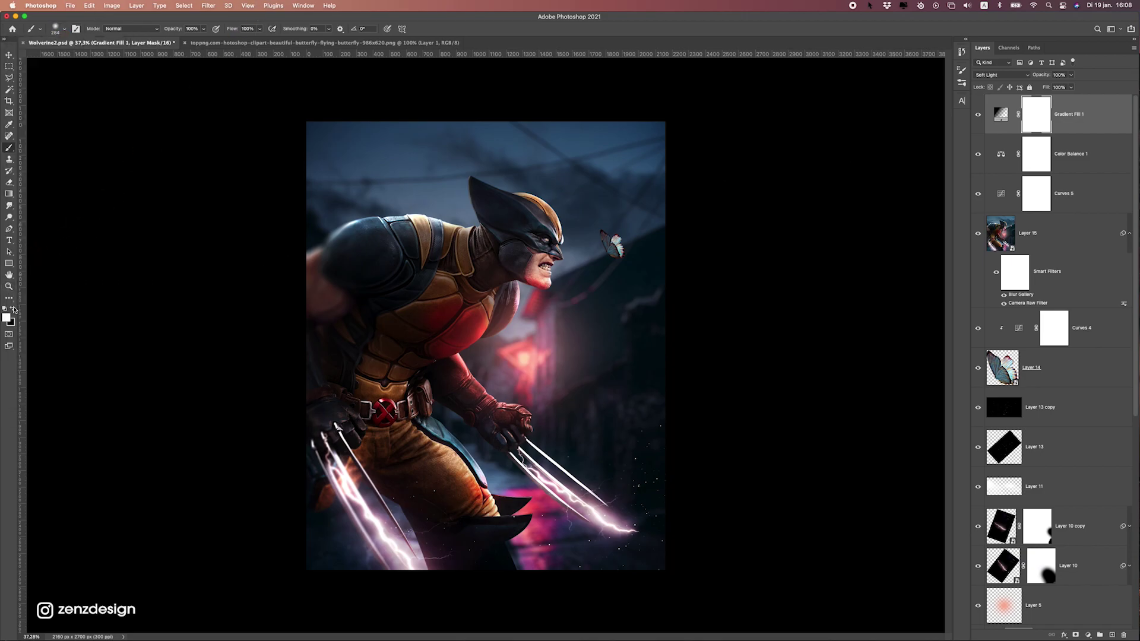
# Step: Paint black on the gradient mask with an 800 px brush over Wolverine's body, the front claws and the rear claws
pyautogui.click(15, 309)
pyautogui.press(']')
pyautogui.press(']')
pyautogui.press(']')
pyautogui.press(']')
pyautogui.press(']')
pyautogui.press(']')
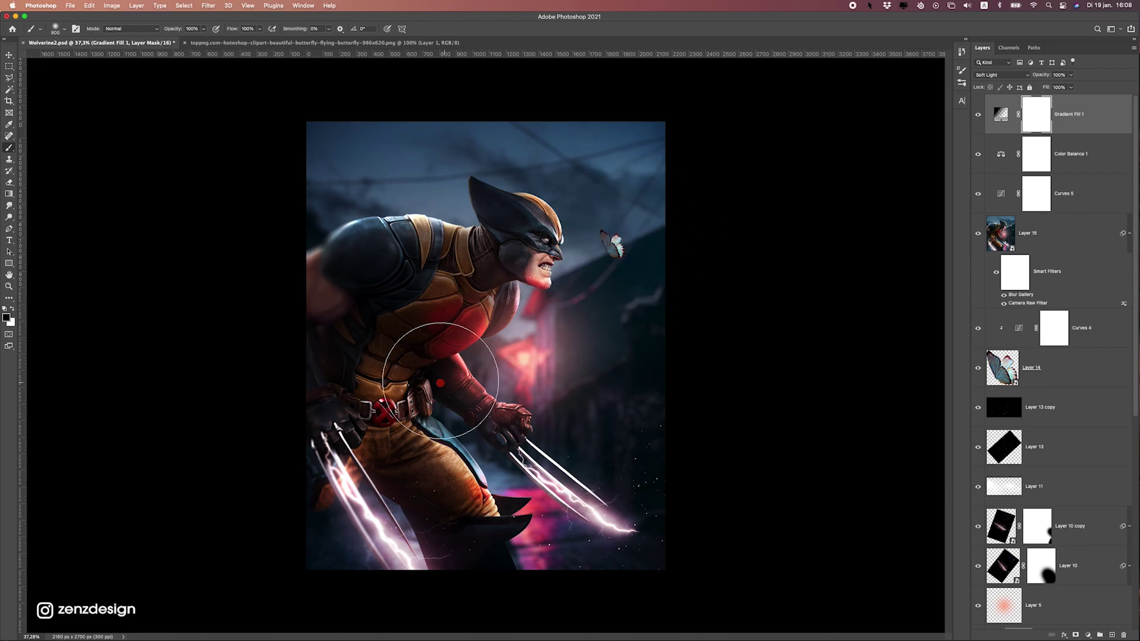
pyautogui.moveTo(440, 383)
pyautogui.mouseDown()
pyautogui.moveTo(584, 430)
pyautogui.moveTo(630, 237)
pyautogui.moveTo(496, 371)
pyautogui.moveTo(633, 484)
pyautogui.moveTo(628, 501)
pyautogui.mouseUp()
pyautogui.moveTo(332, 502); pyautogui.dragTo(375, 518)
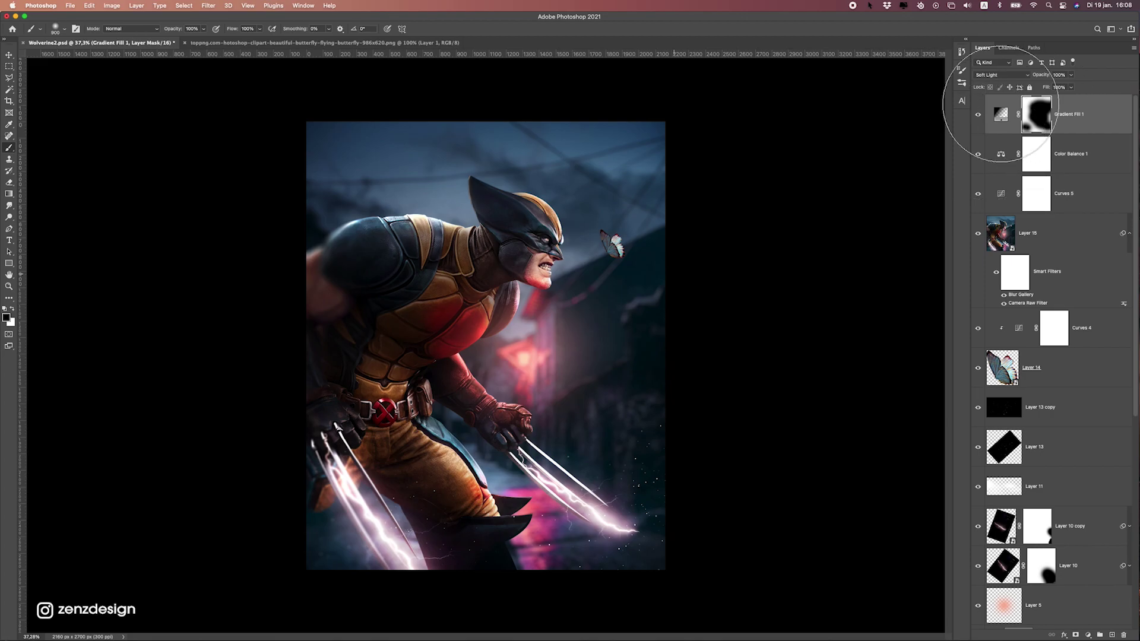
# Step: Check the masked gradient's effect, touch up its mask with black near the rear shoulder and undo the last stroke
pyautogui.click(978, 116)
pyautogui.click(978, 116)
pyautogui.click(334, 275)
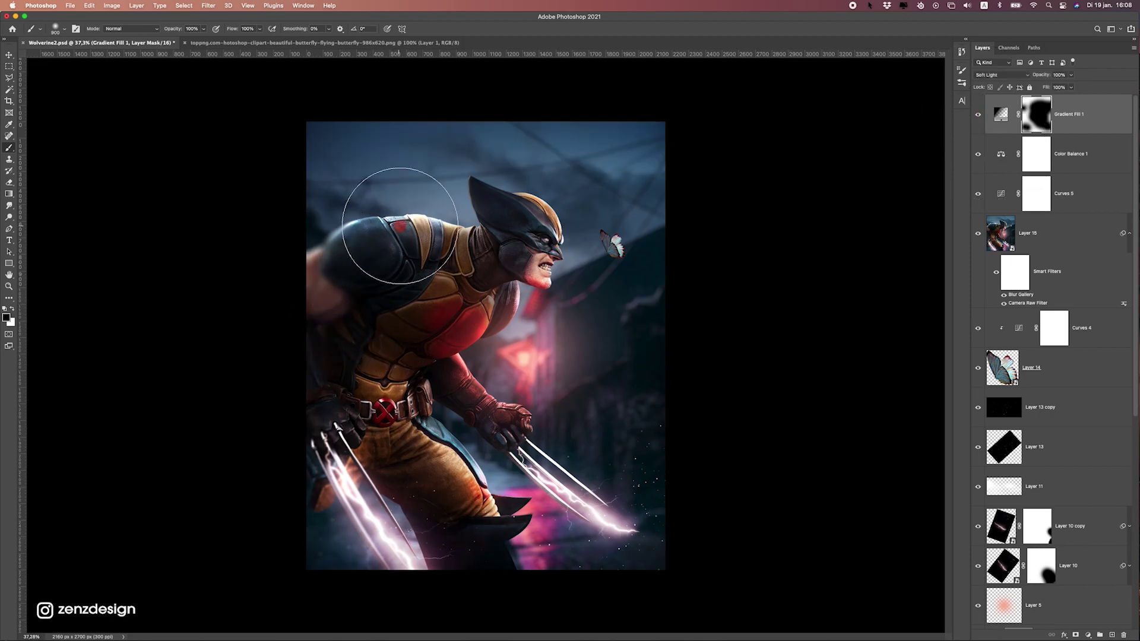
pyautogui.press('super+z')
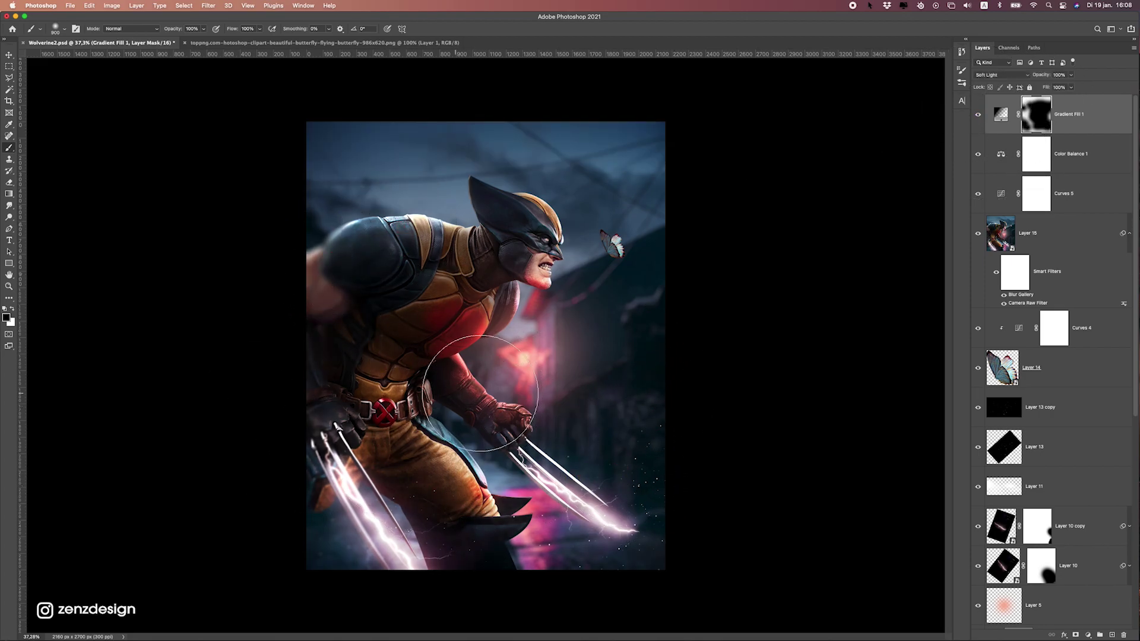
# Step: Compare the whole composition with and without the masked gradient and select the Gradient Fill layer itself
pyautogui.scroll(-4, 480, 393)
pyautogui.scroll(3, 587, 297)
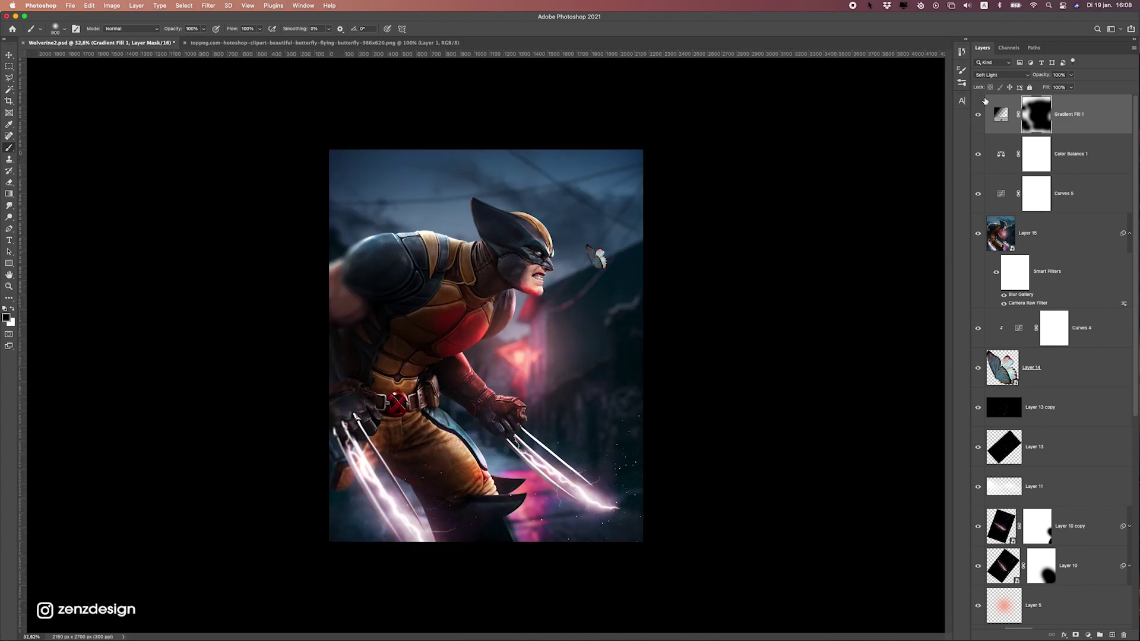
pyautogui.click(978, 114)
pyautogui.click(978, 114)
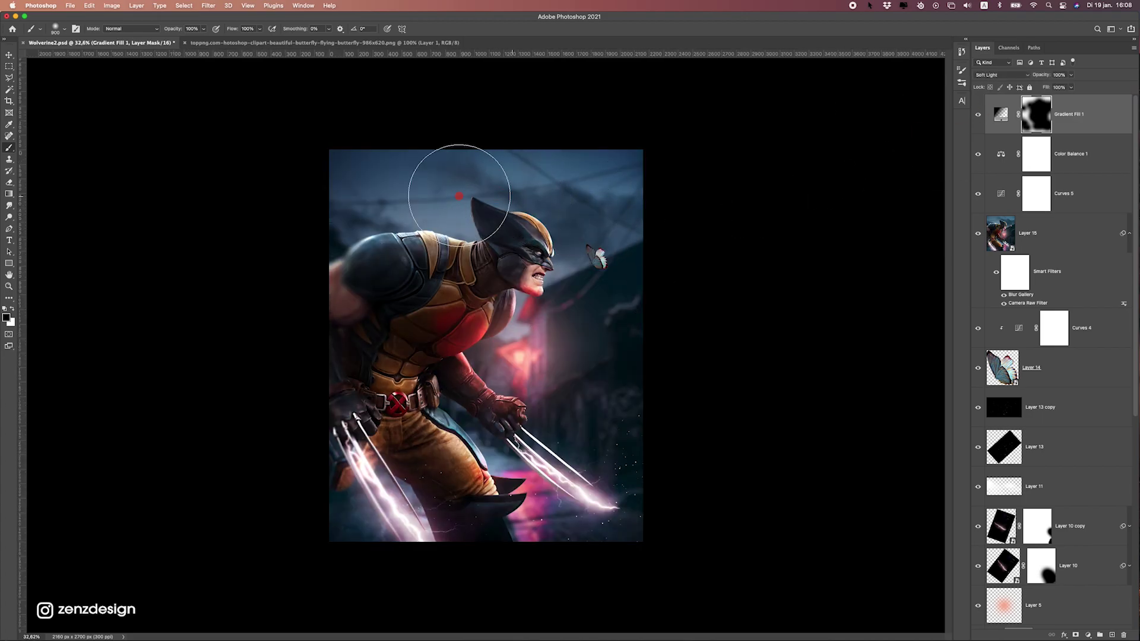
pyautogui.scroll(-3, 351, 338)
pyautogui.scroll(4, 351, 339)
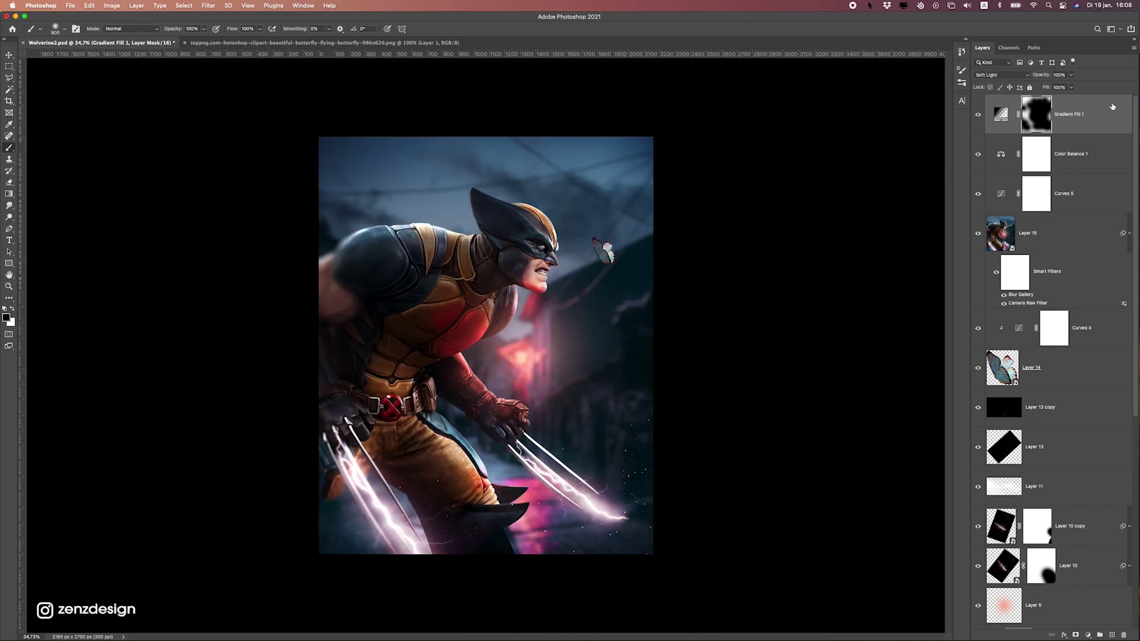
pyautogui.click(1113, 108)
pyautogui.scroll(-4, 525, 372)
pyautogui.scroll(4, 540, 363)
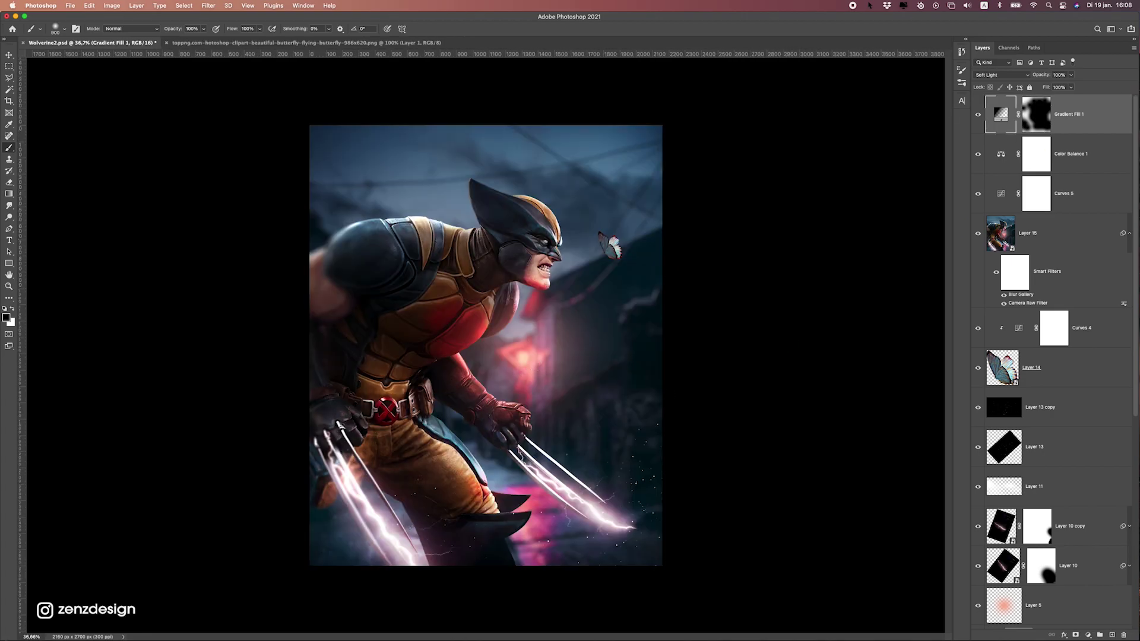